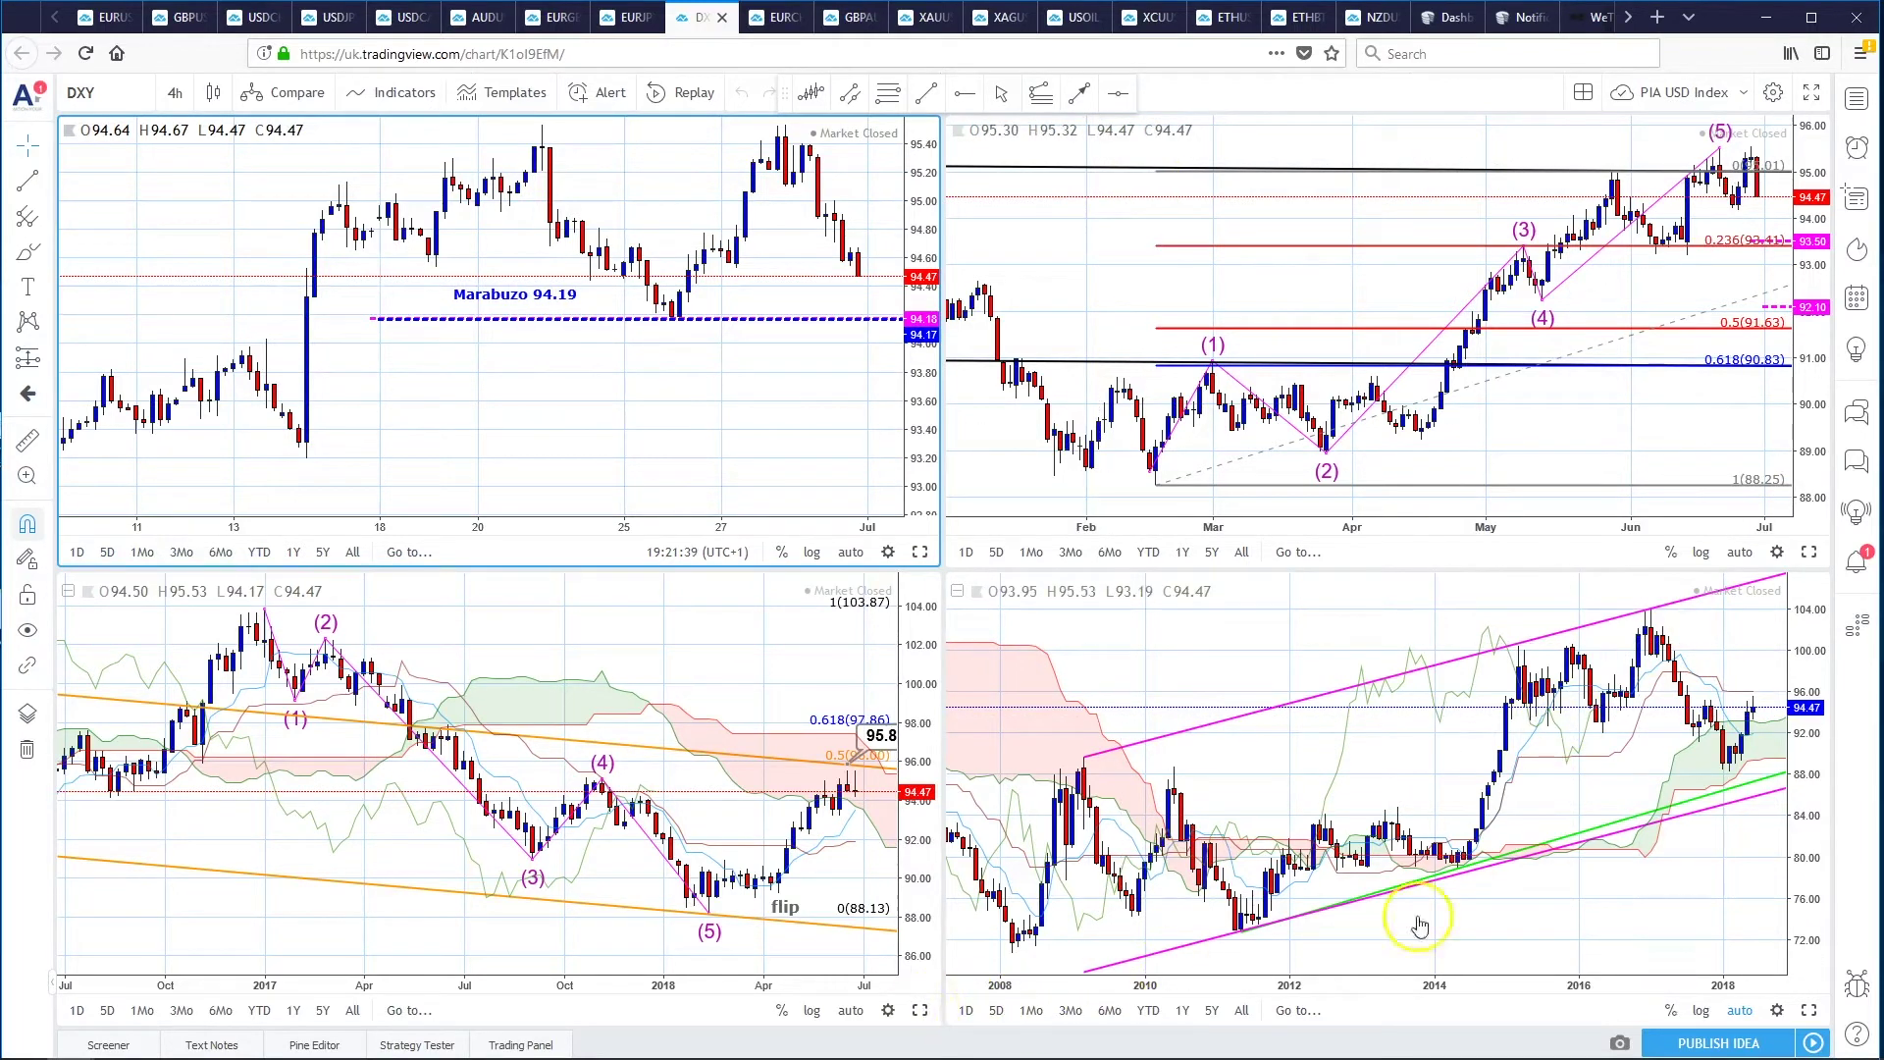
- Maximize the monthly DXY chart with its Ichimoku cloud and rising channel
{"action": "left_click", "coordinate": [1805, 1010]}
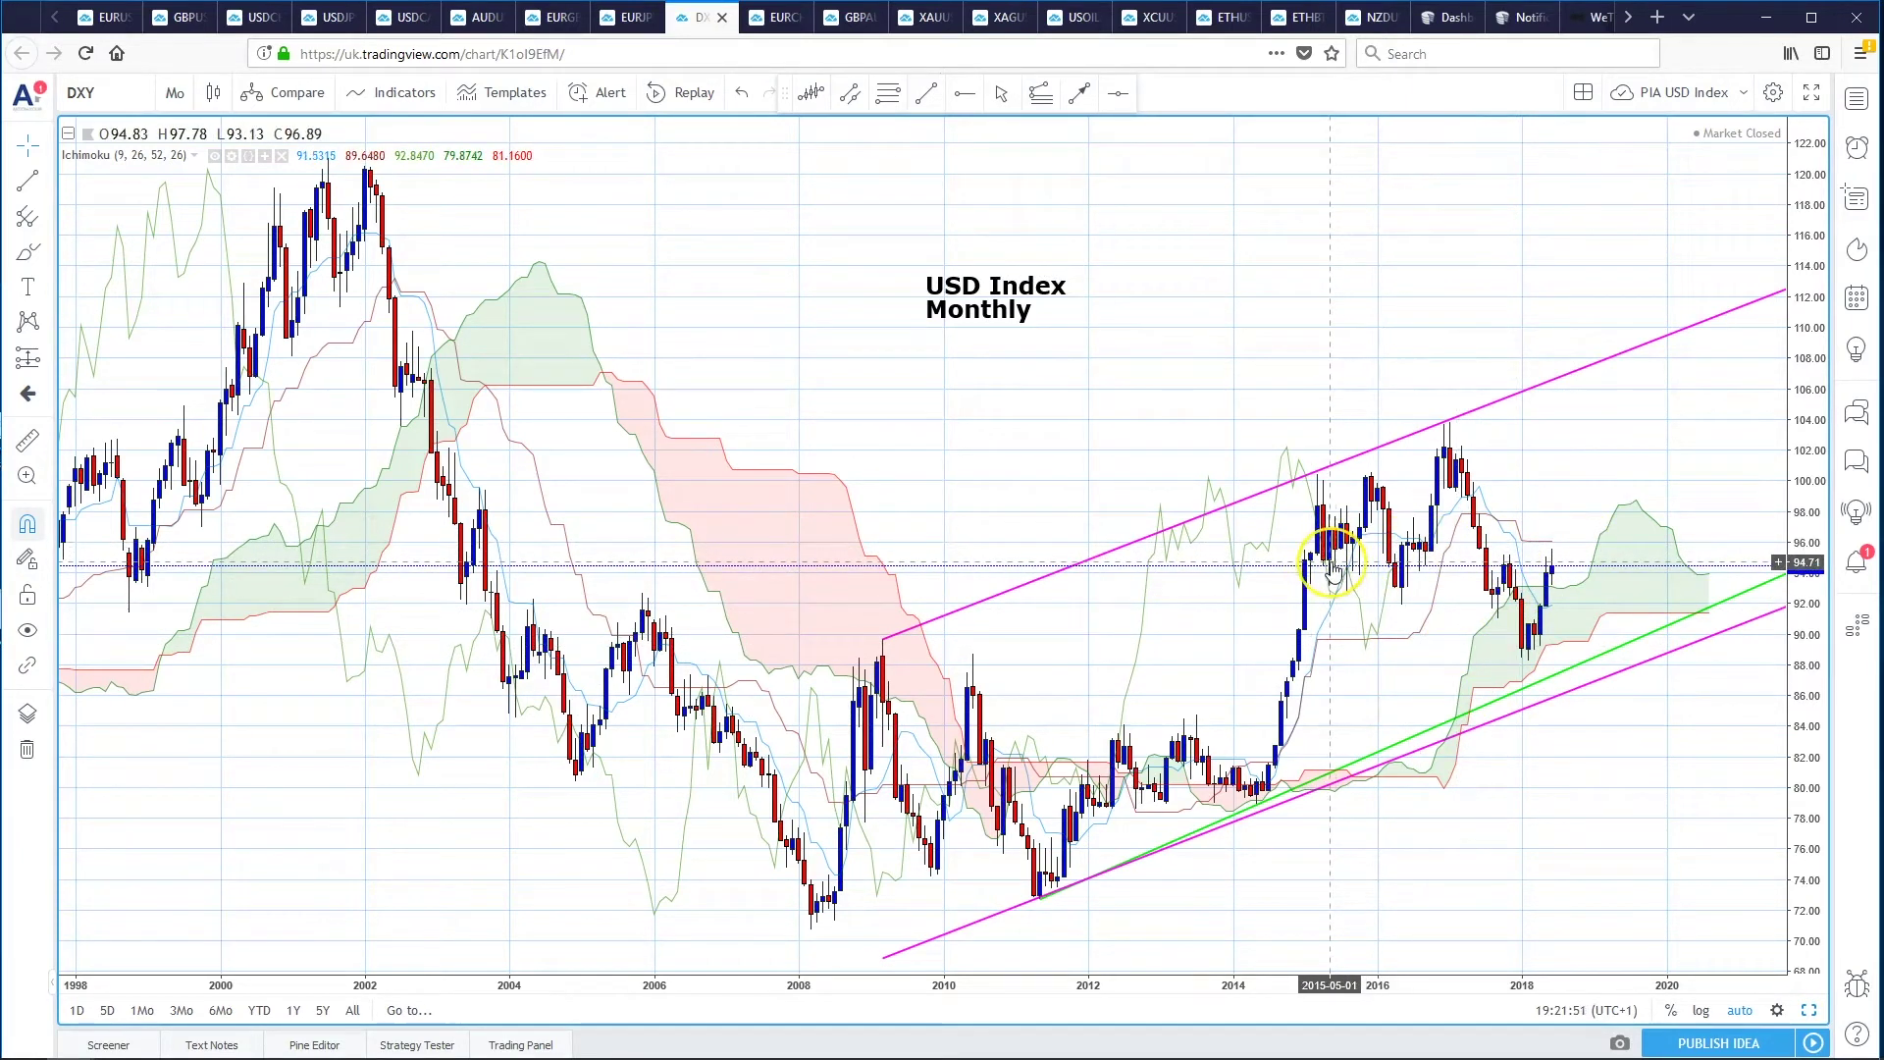
- Restore the grid and show the USD Index Weekly chart full-size, panned to the latest bars
{"action": "left_click", "coordinate": [1810, 1009]}
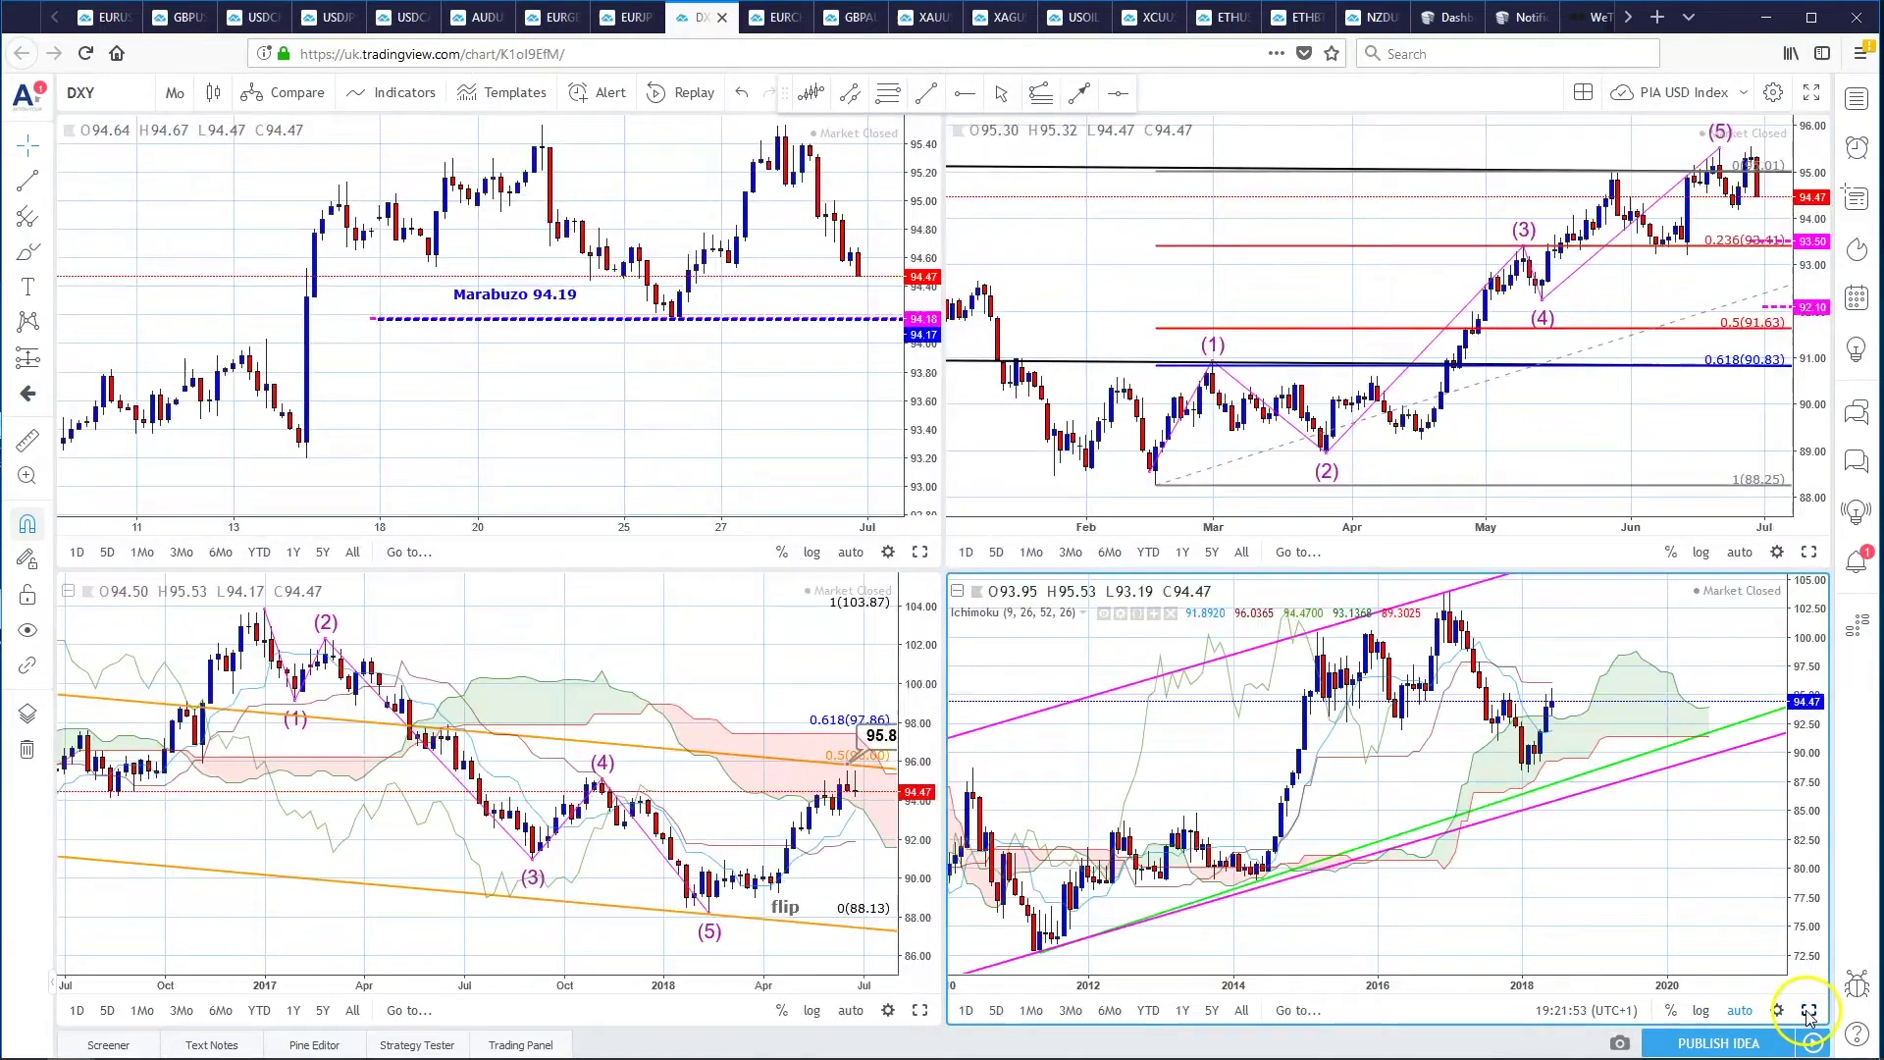
{"action": "left_click", "coordinate": [919, 1010]}
{"action": "left_click_drag", "start_coordinate": [1167, 535], "coordinate": [870, 526]}
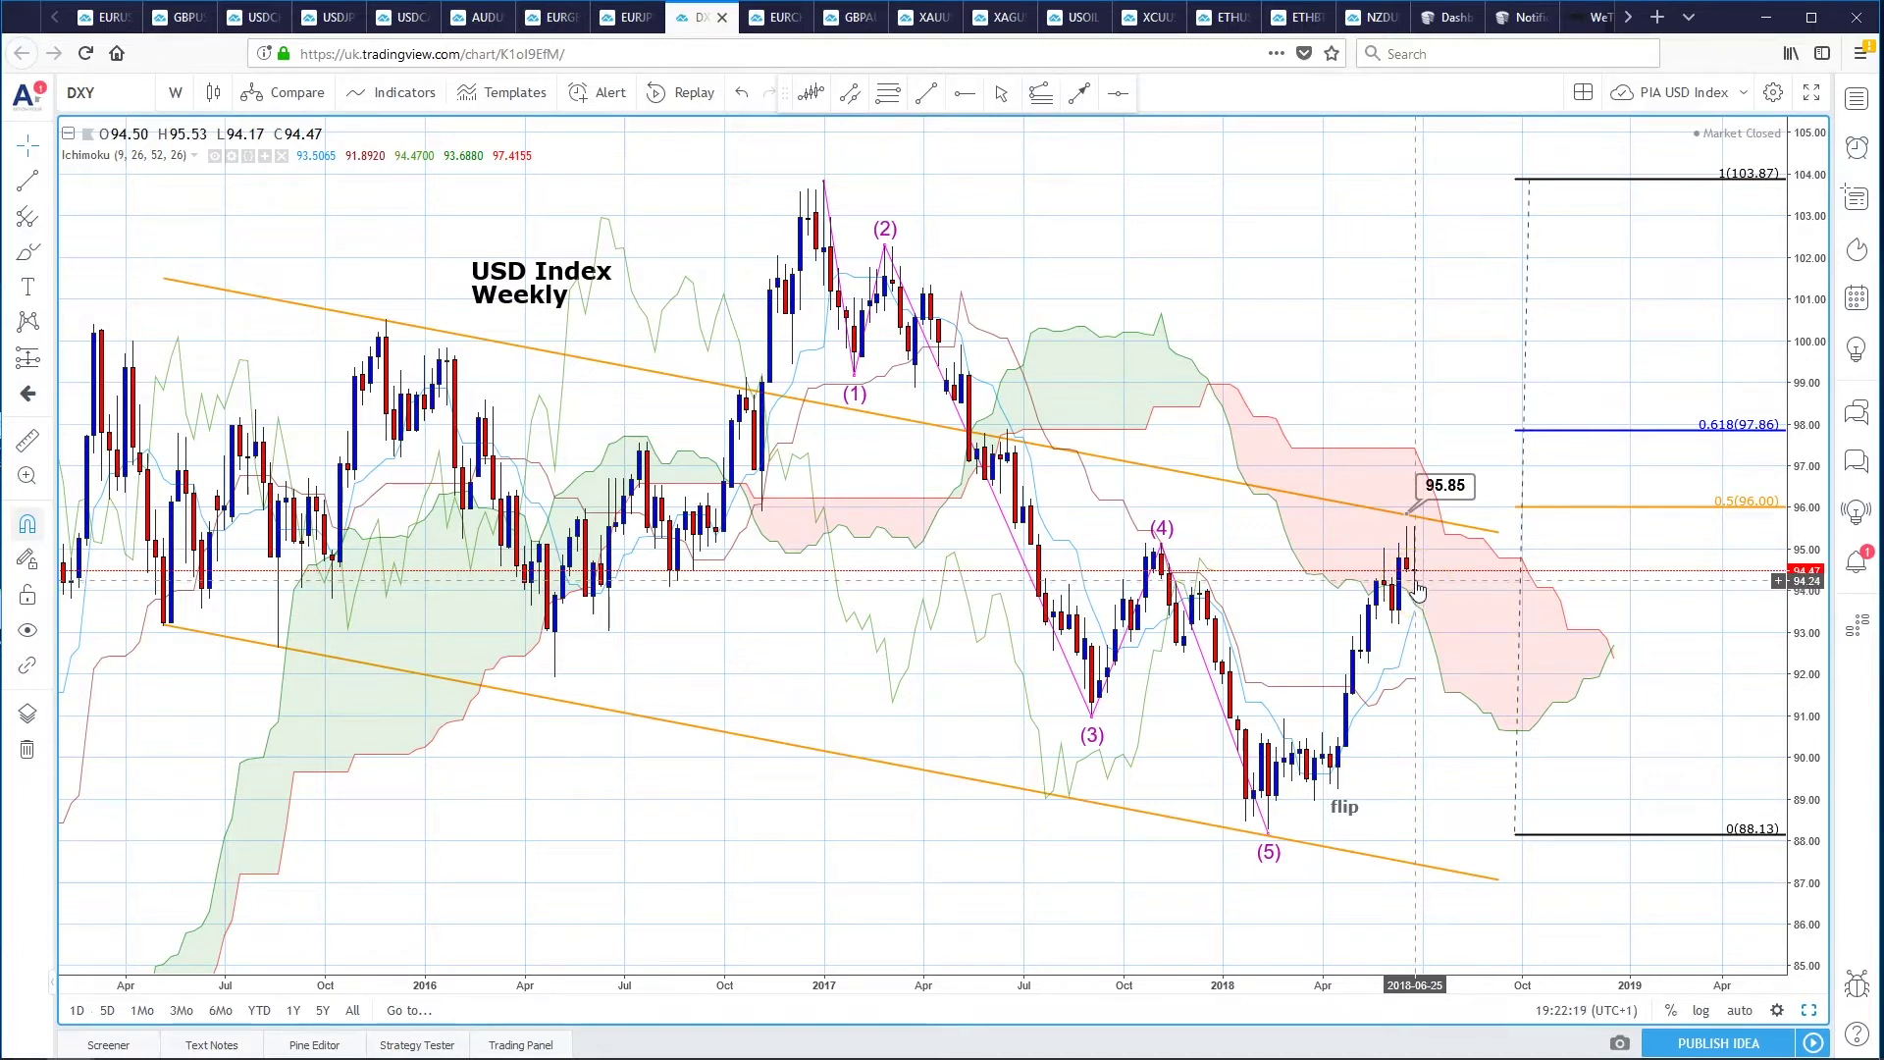
- Move the weekly 95.85 price label to 95.83, restore the grid, then maximize the DXY Daily chart
{"action": "left_click", "coordinate": [1420, 514]}
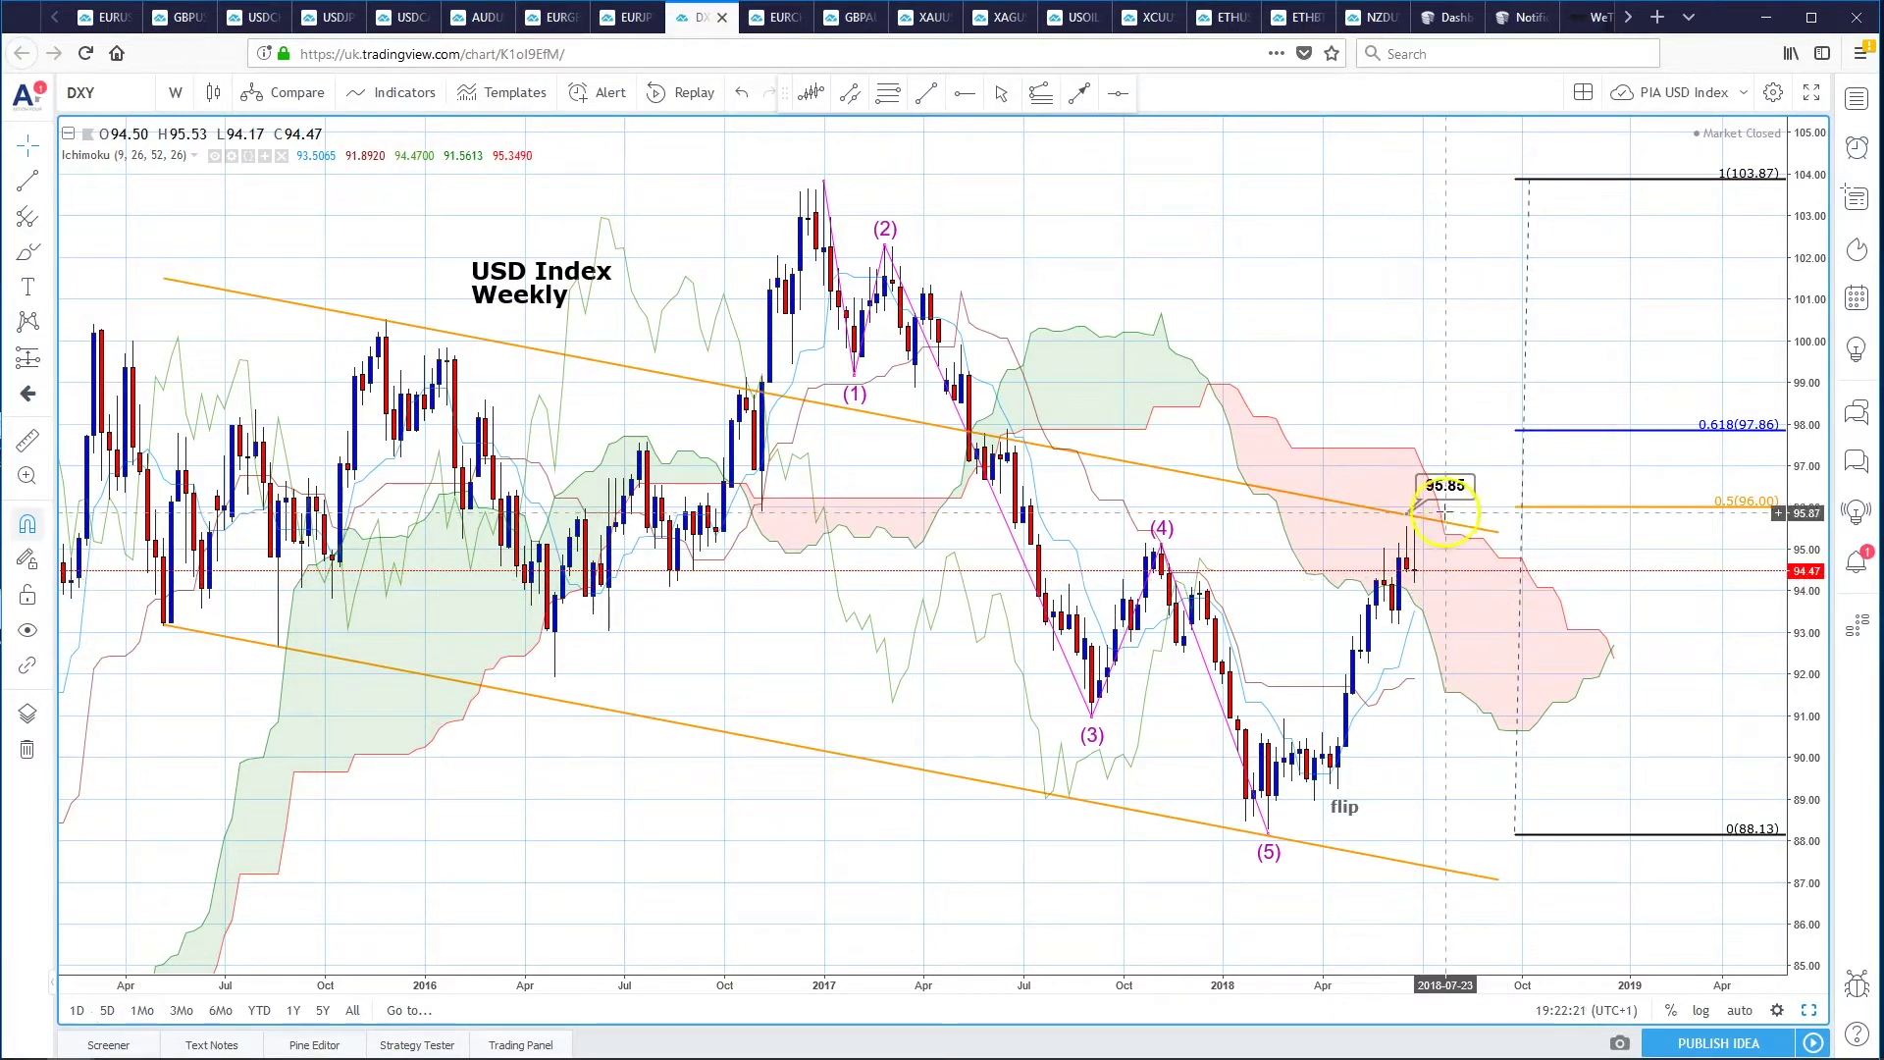
{"action": "left_click_drag", "start_coordinate": [1438, 502], "coordinate": [1448, 495]}
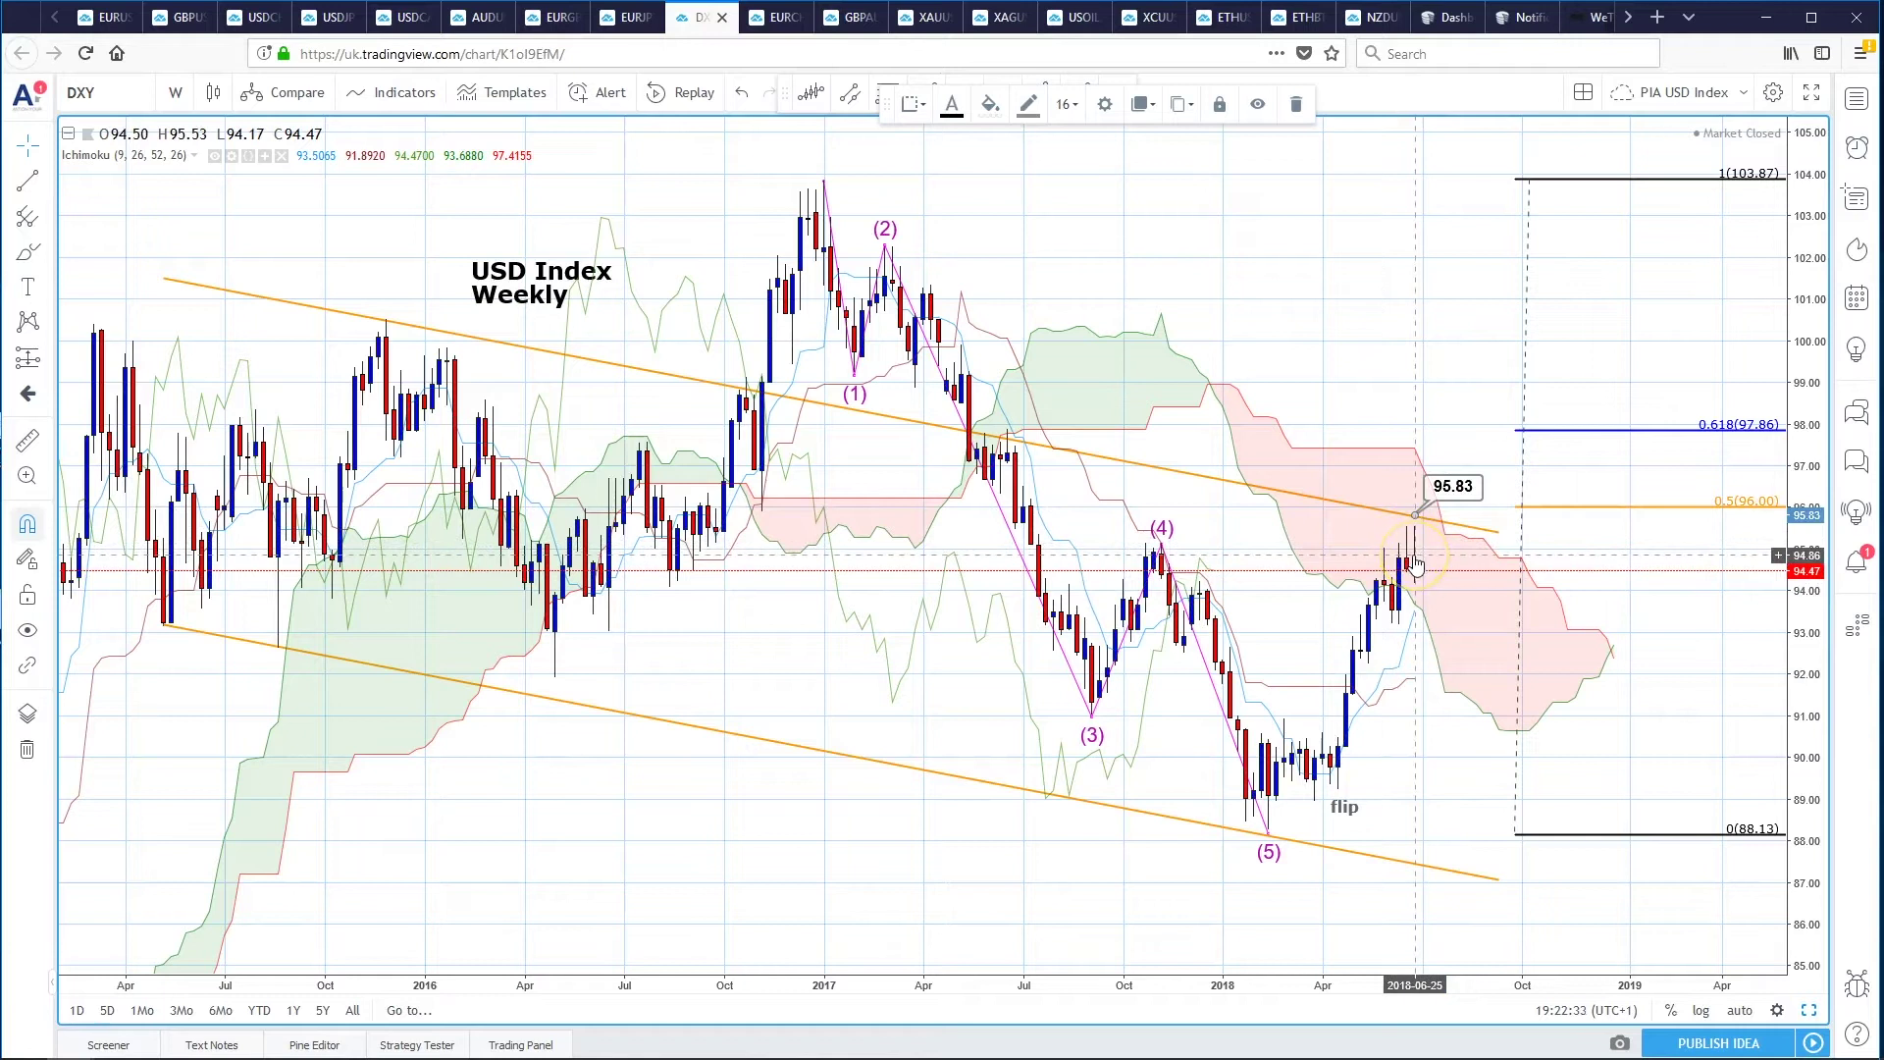
{"action": "left_click", "coordinate": [1809, 1012]}
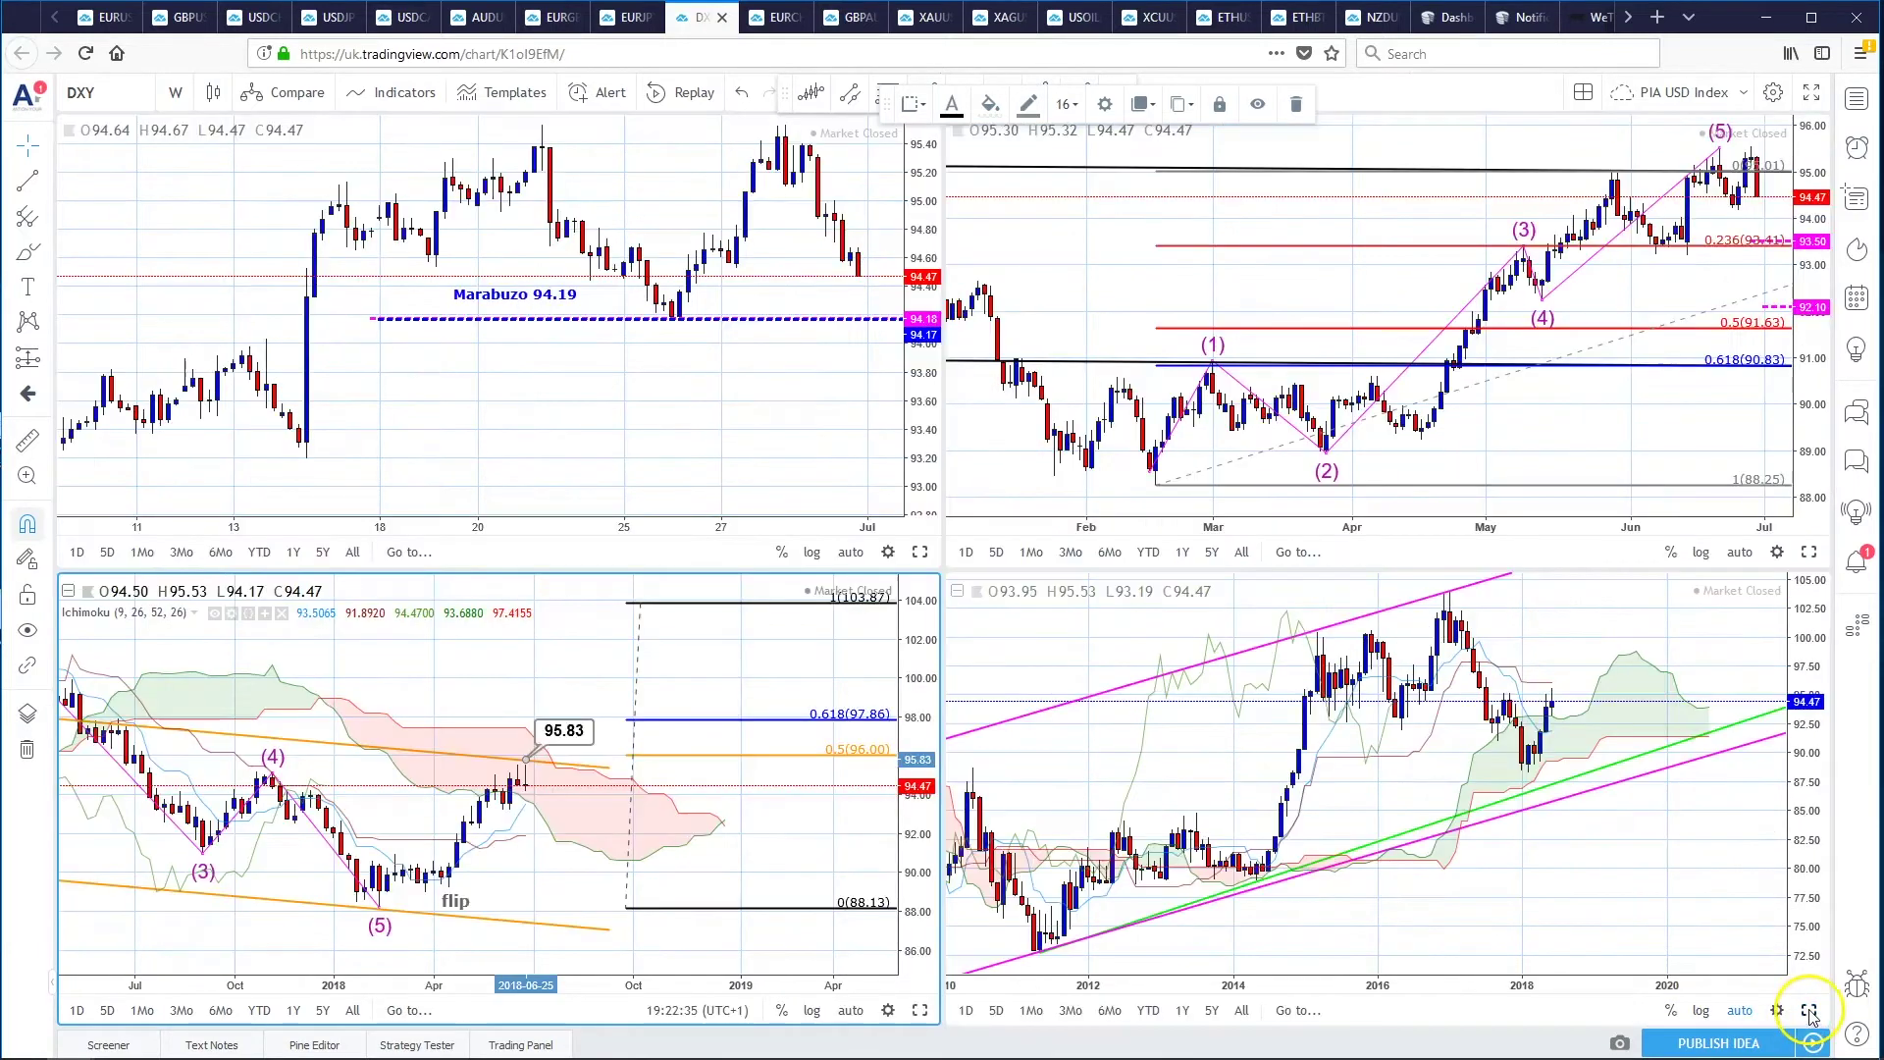
{"action": "left_click", "coordinate": [1809, 554]}
- Delete the black channel lines from the DXY Daily chart and restore the four-chart layout
{"action": "left_click_drag", "start_coordinate": [1135, 361], "coordinate": [850, 361]}
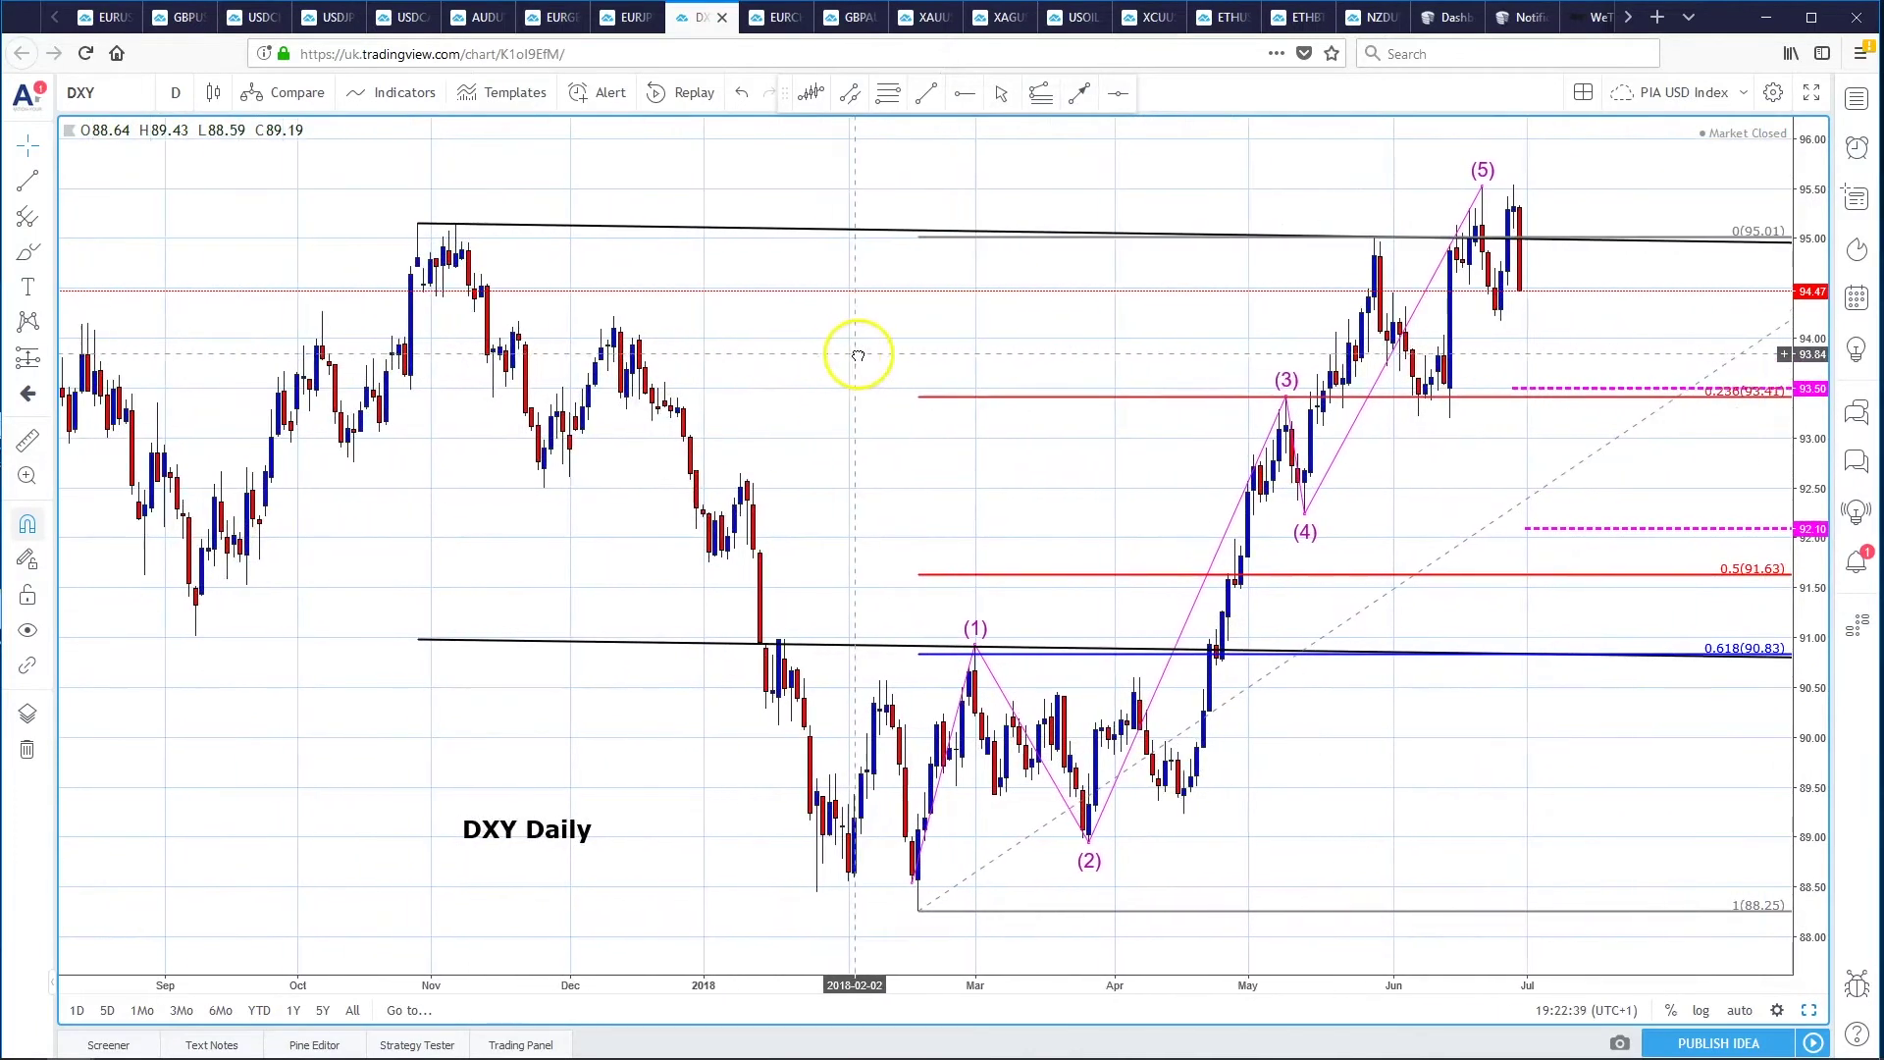
{"action": "left_click", "coordinate": [628, 229]}
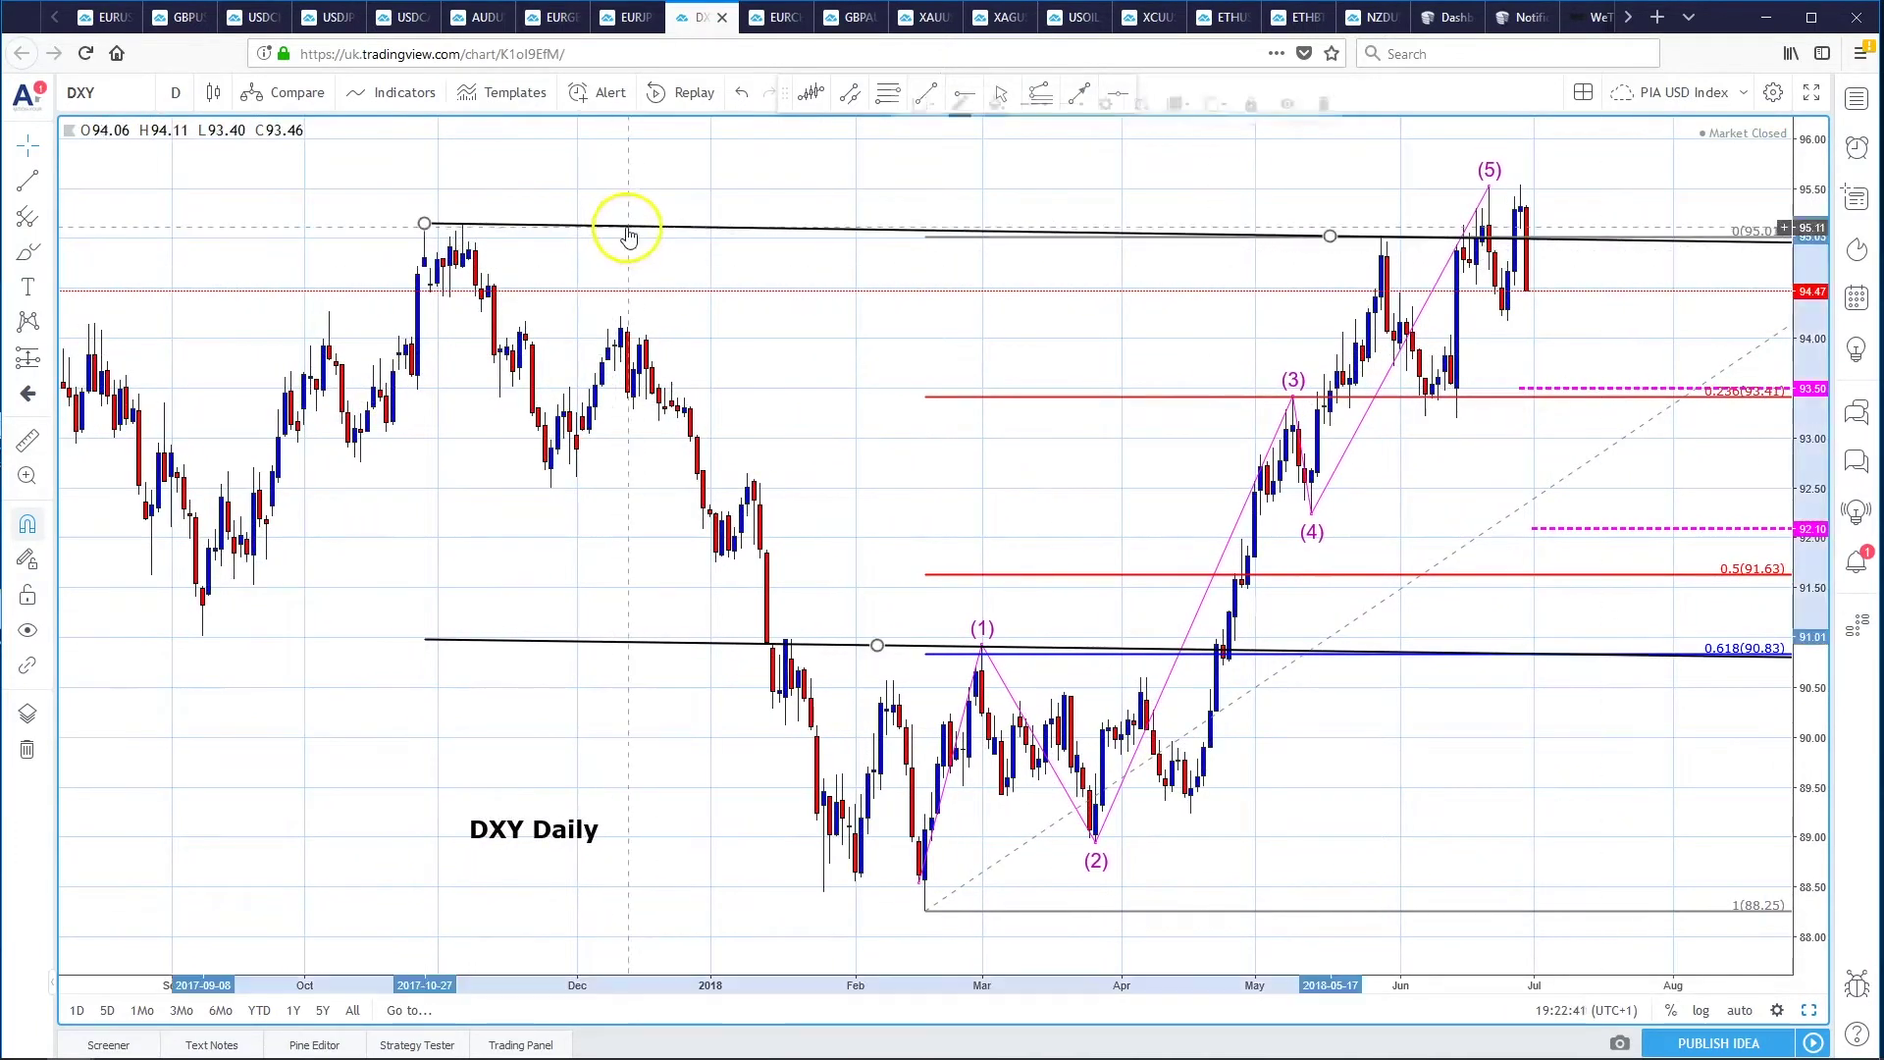
{"action": "left_click", "coordinate": [1327, 104]}
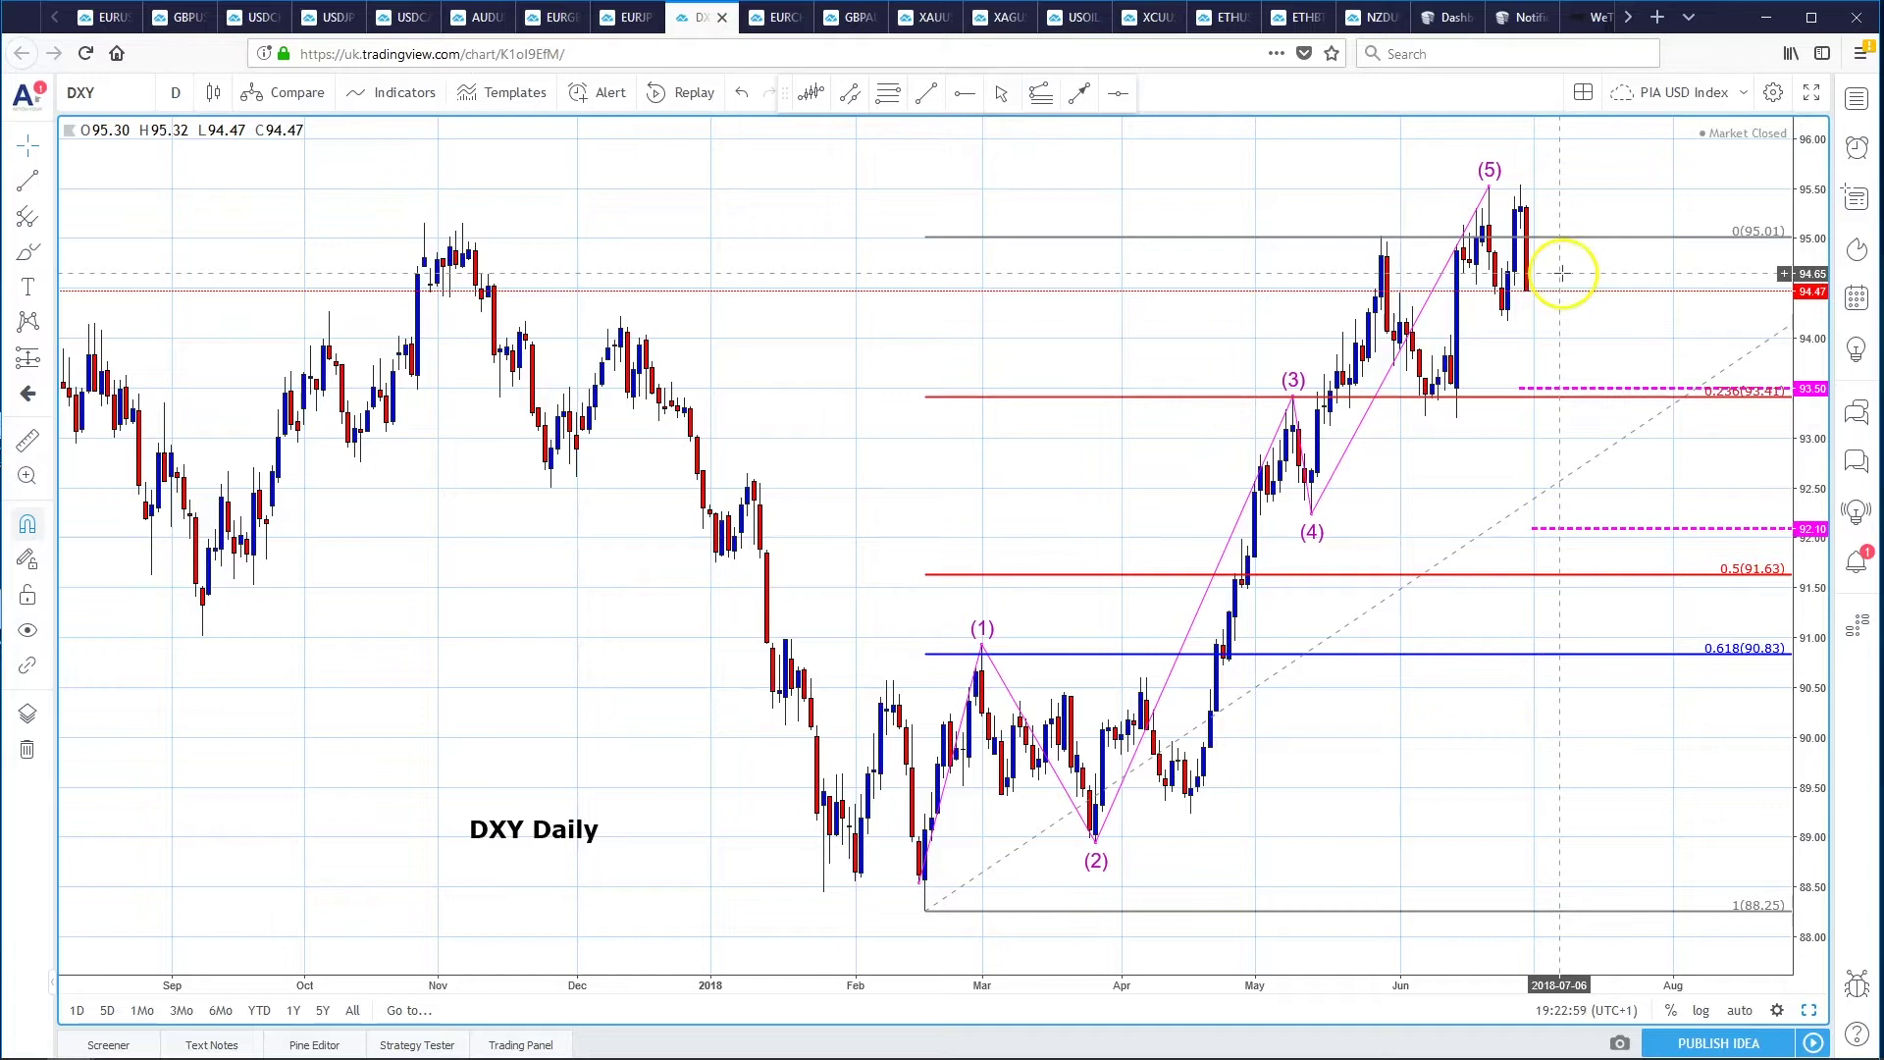
{"action": "left_click", "coordinate": [1808, 1011]}
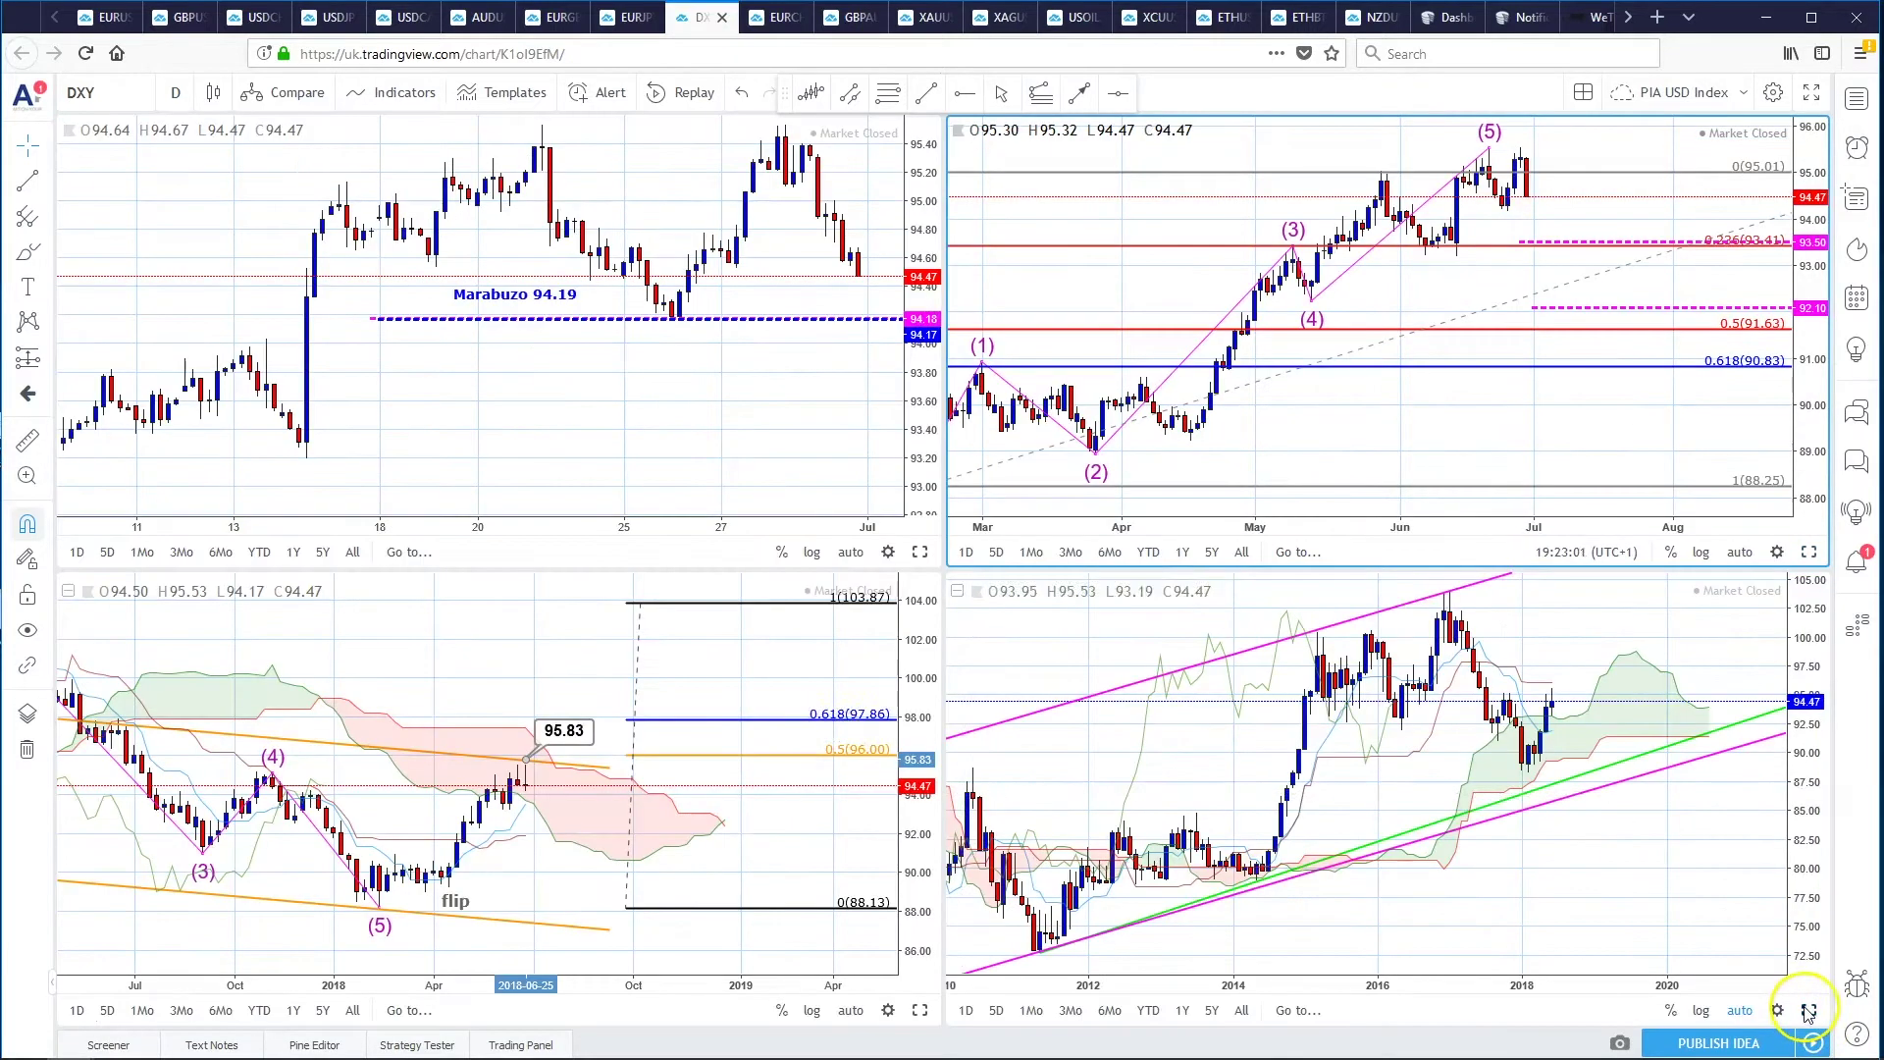
- Review the DXY 4h chart full-size, then switch to the EURUSD six-chart layout
{"action": "left_click", "coordinate": [920, 553]}
{"action": "left_click_drag", "start_coordinate": [1043, 526], "coordinate": [569, 502]}
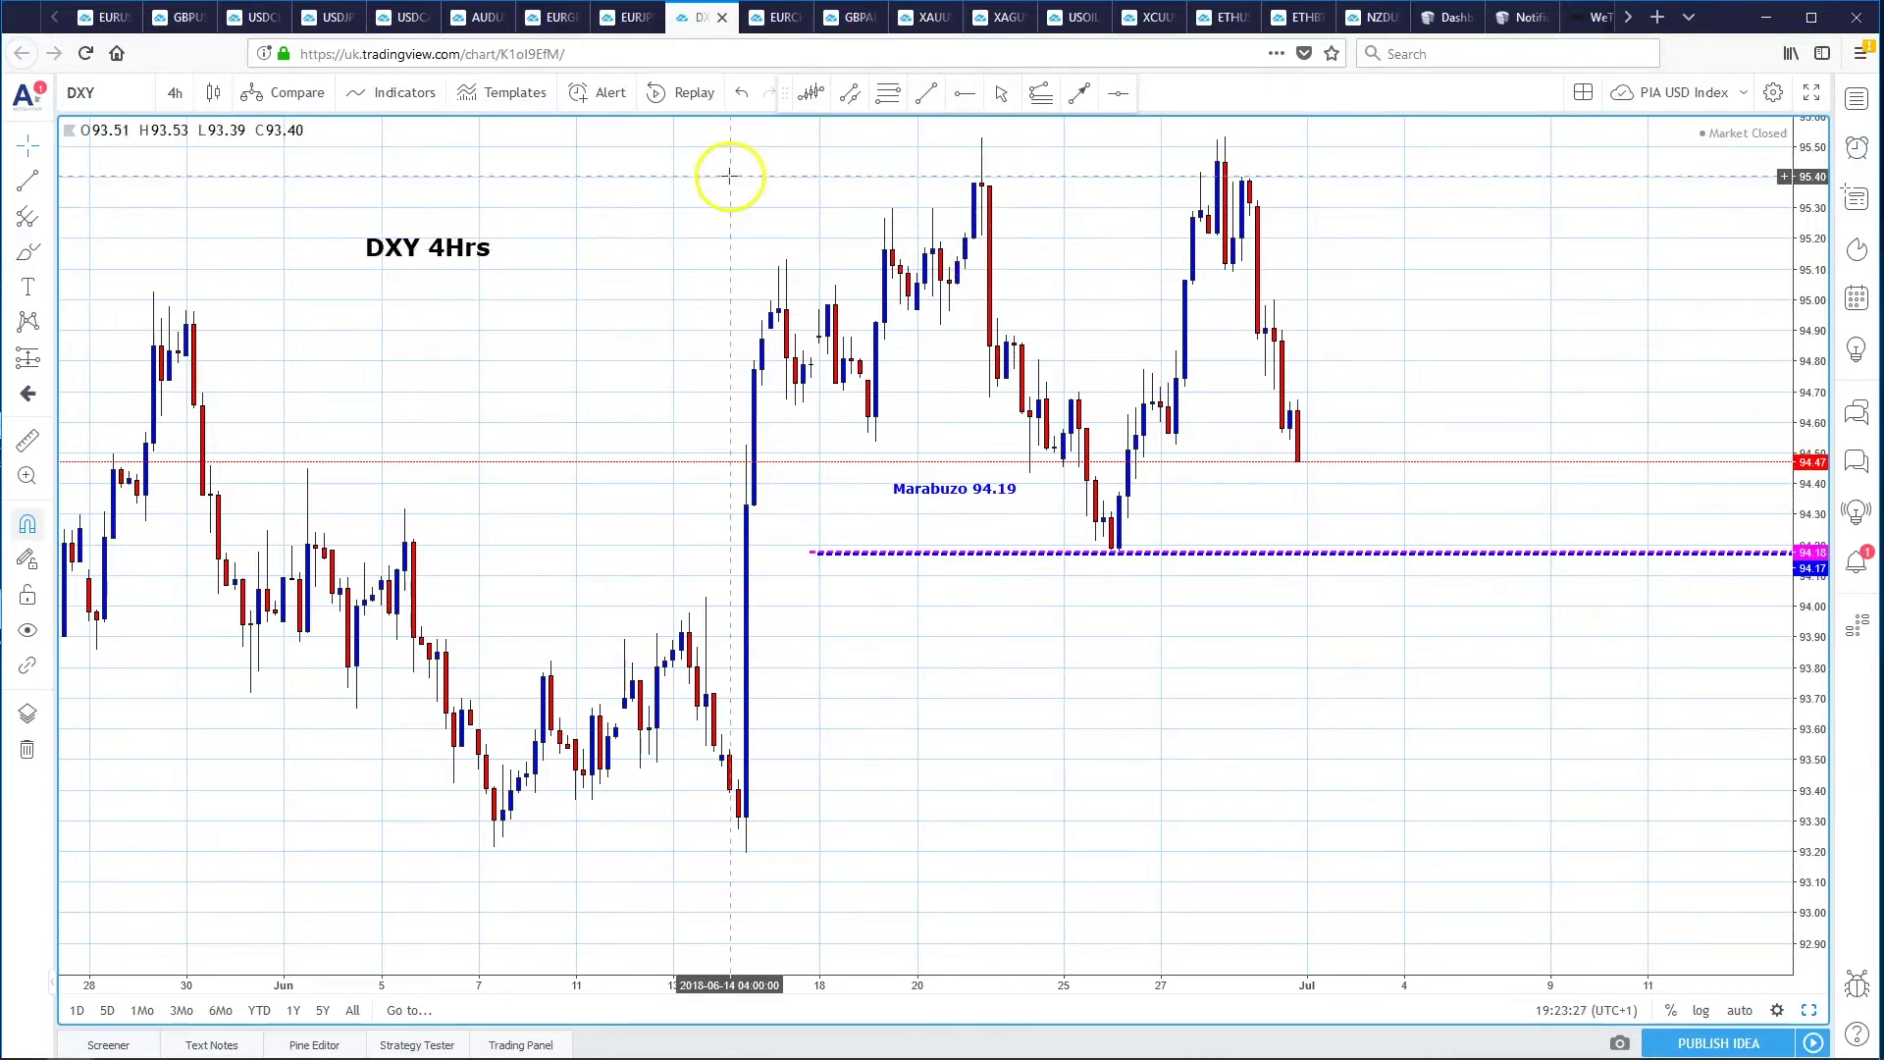
{"action": "left_click", "coordinate": [115, 18]}
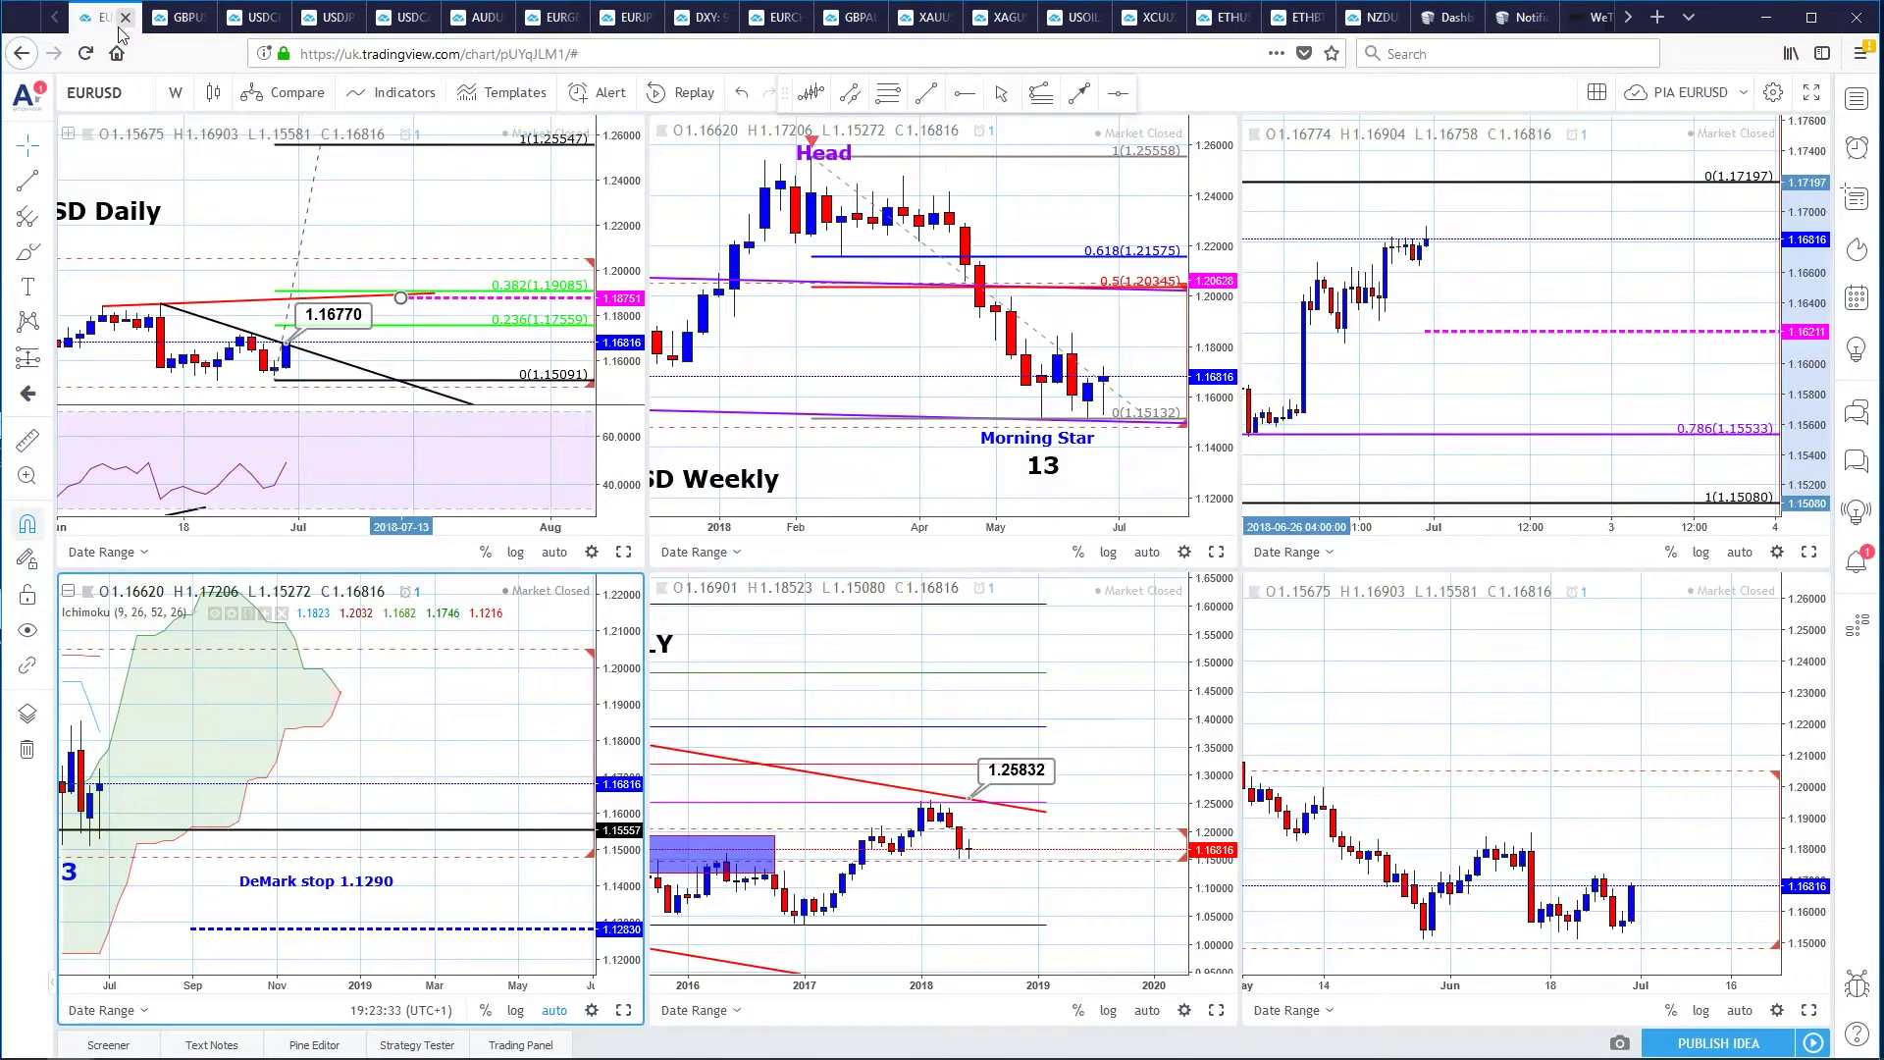
- Maximize and restore the EURUSD Monthly chart, then show the EURUSD Weekly chart full-size
{"action": "left_click", "coordinate": [1216, 1011]}
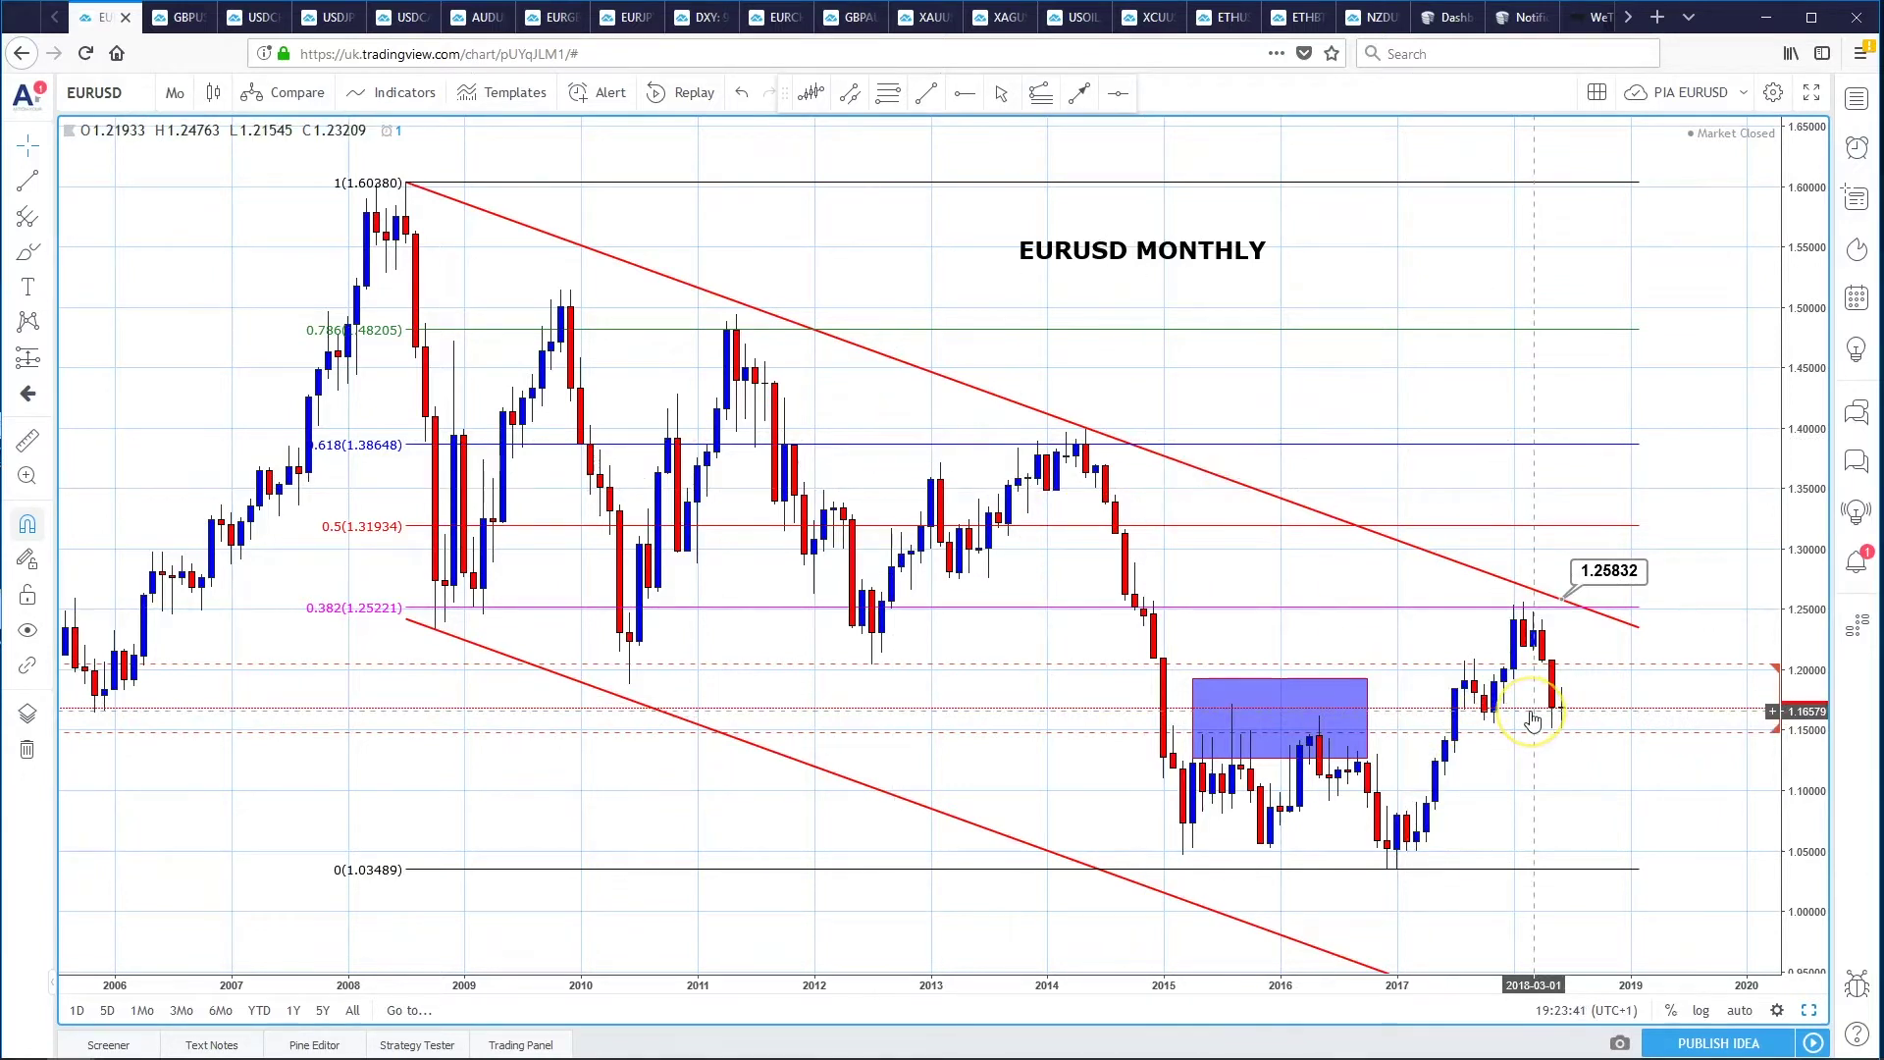
{"action": "left_click", "coordinate": [1582, 785]}
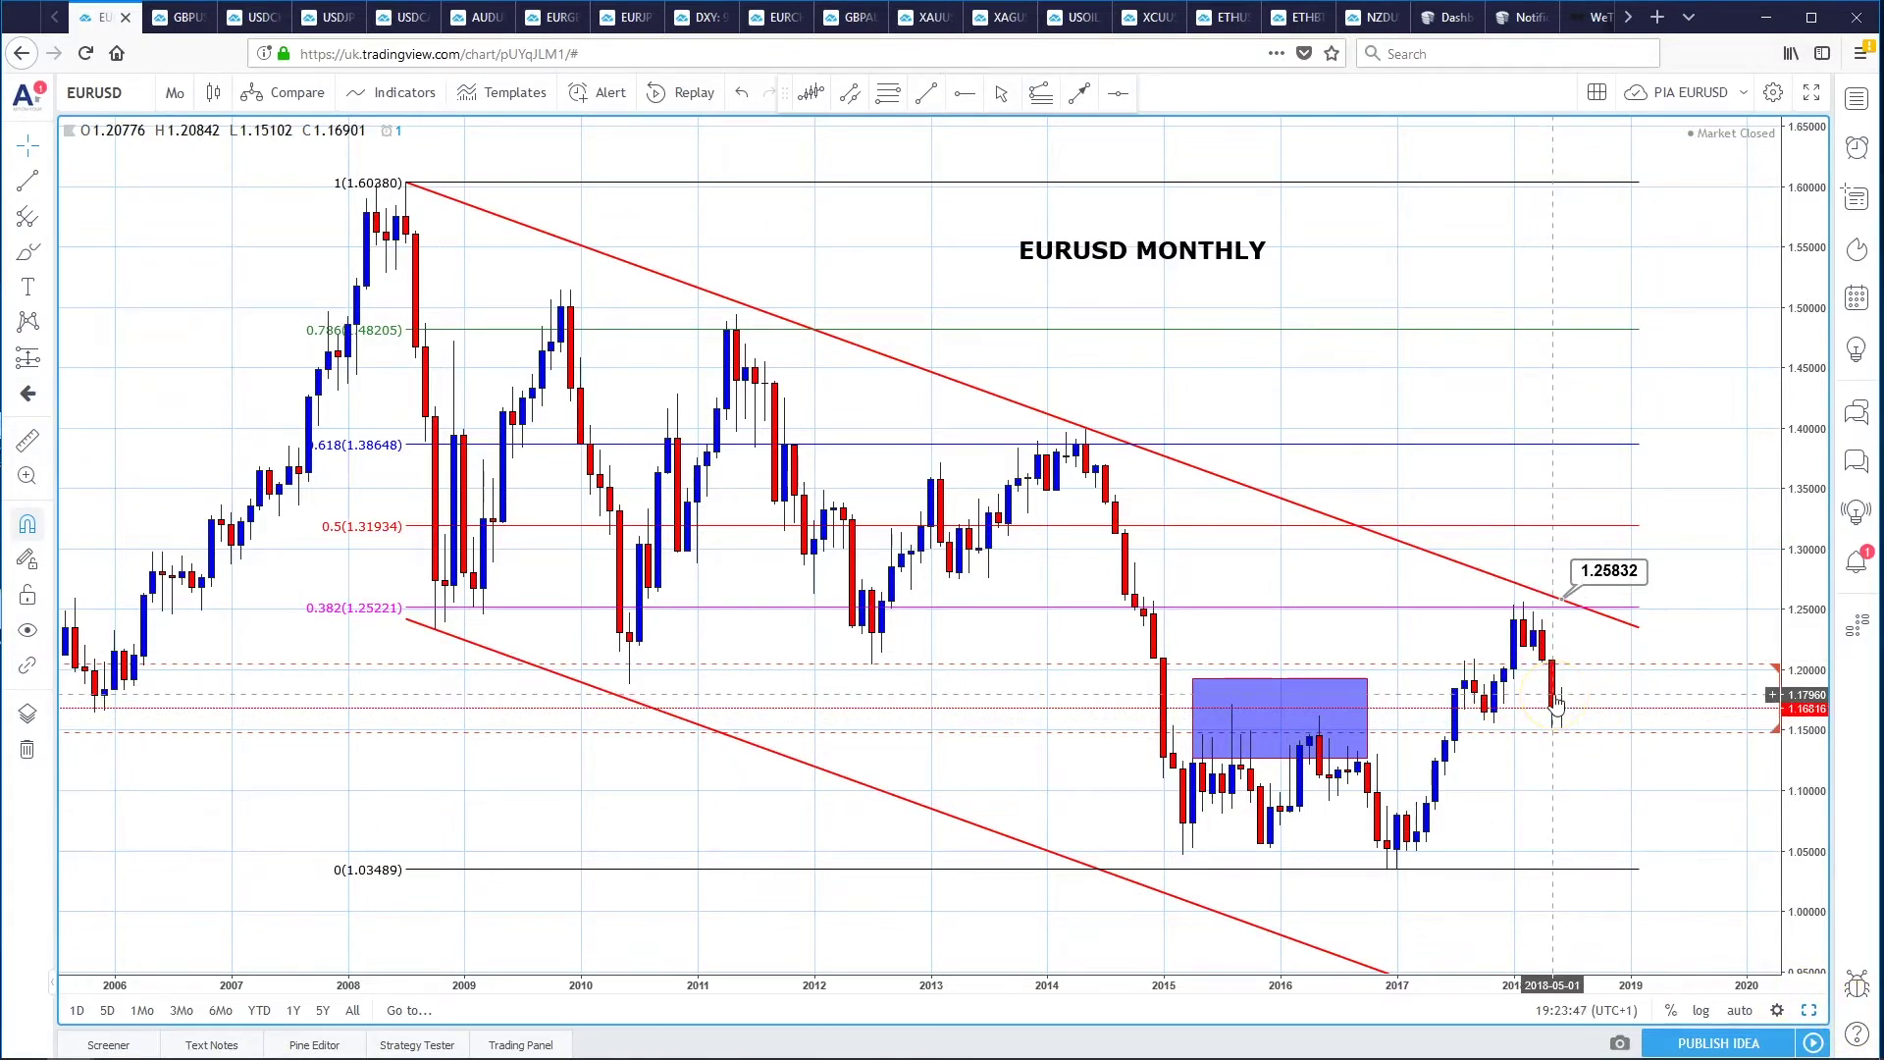
{"action": "left_click", "coordinate": [1587, 685]}
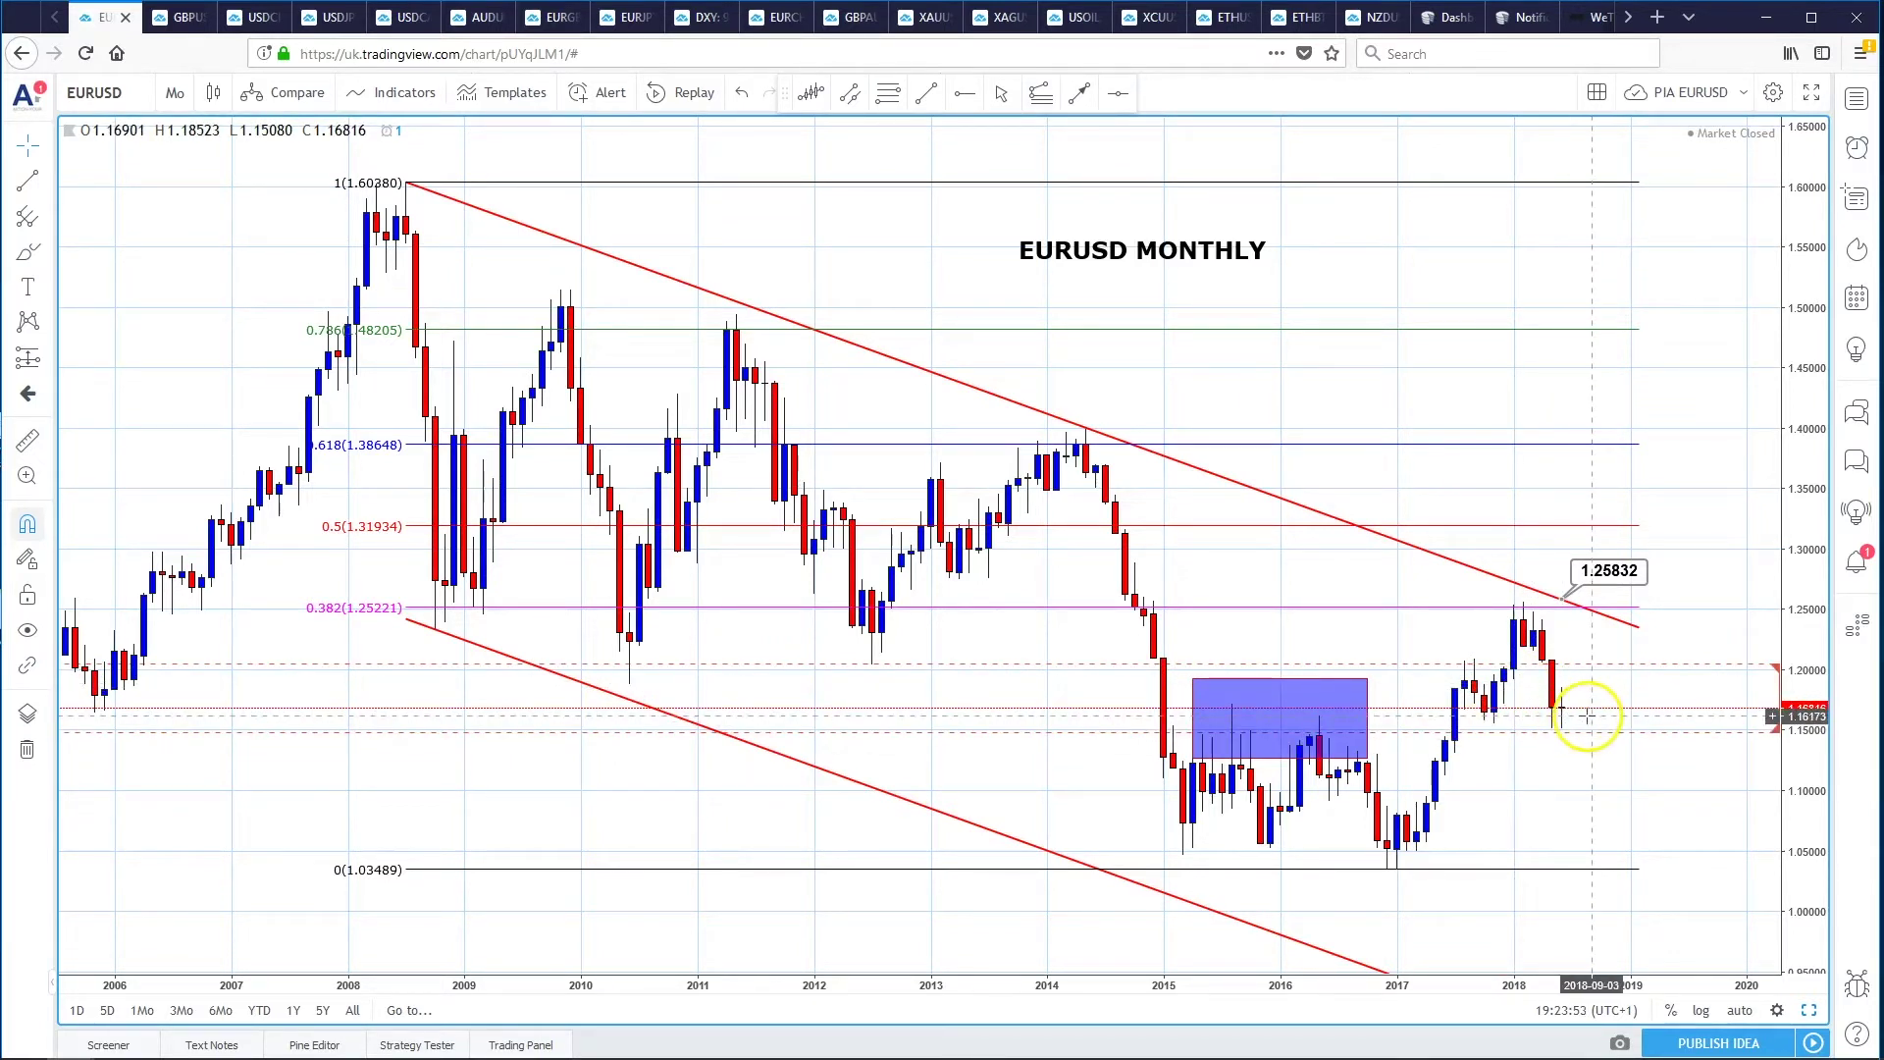
{"action": "left_click", "coordinate": [1809, 1010]}
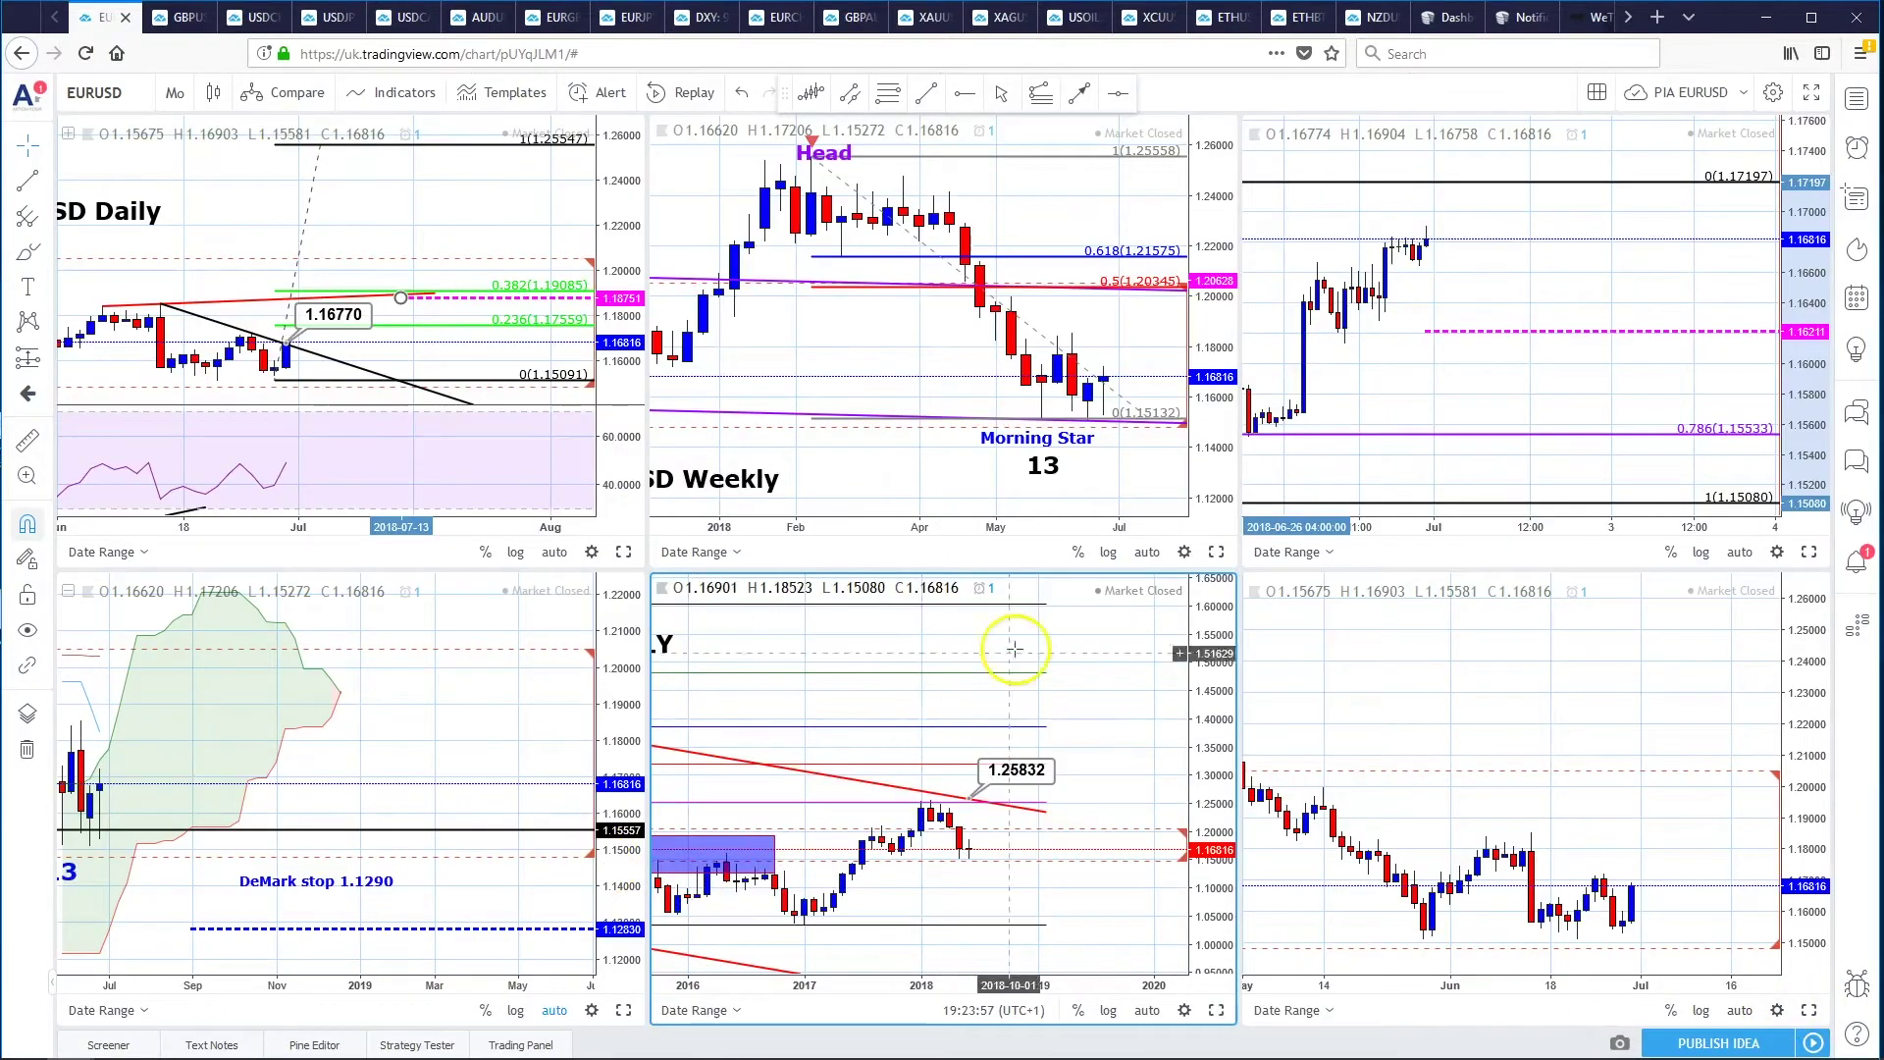
{"action": "left_click", "coordinate": [1218, 552]}
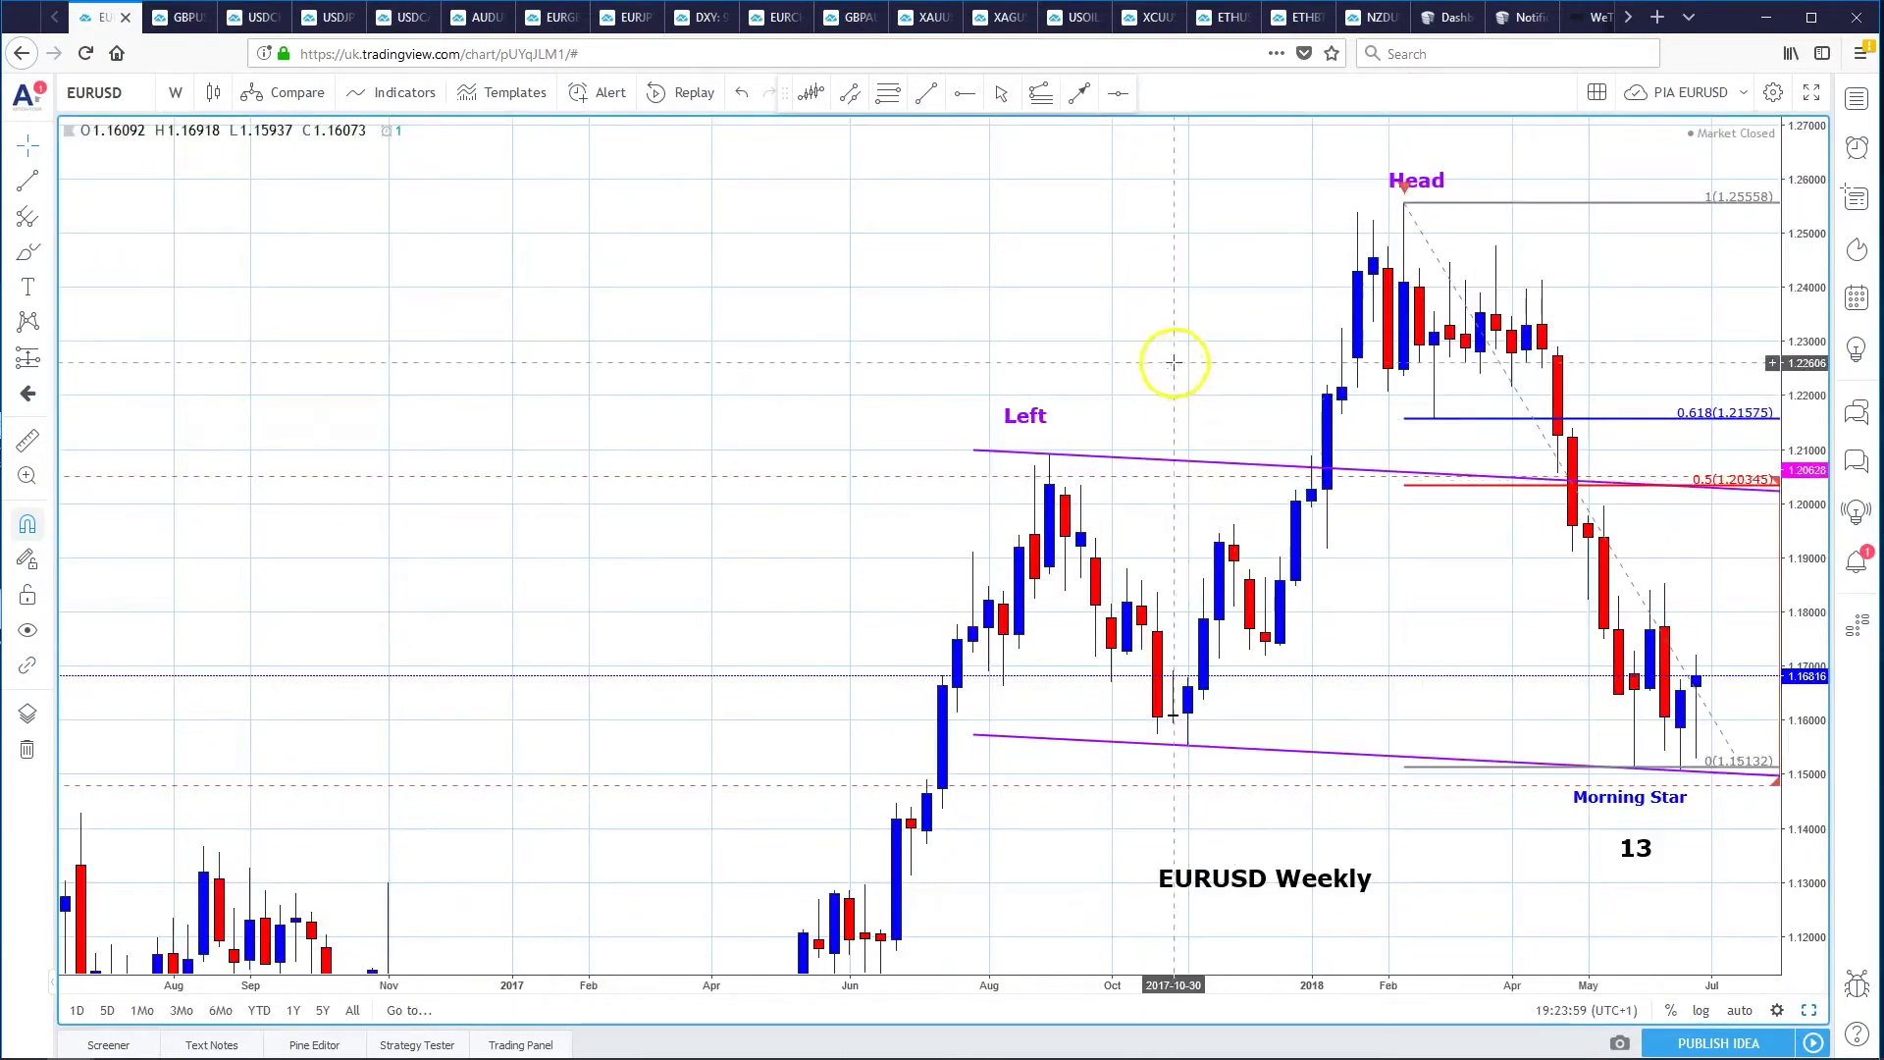
- Pan the EURUSD Weekly chart to reveal the Right? label, then maximize the Daily chart
{"action": "left_click_drag", "start_coordinate": [1173, 362], "coordinate": [762, 328]}
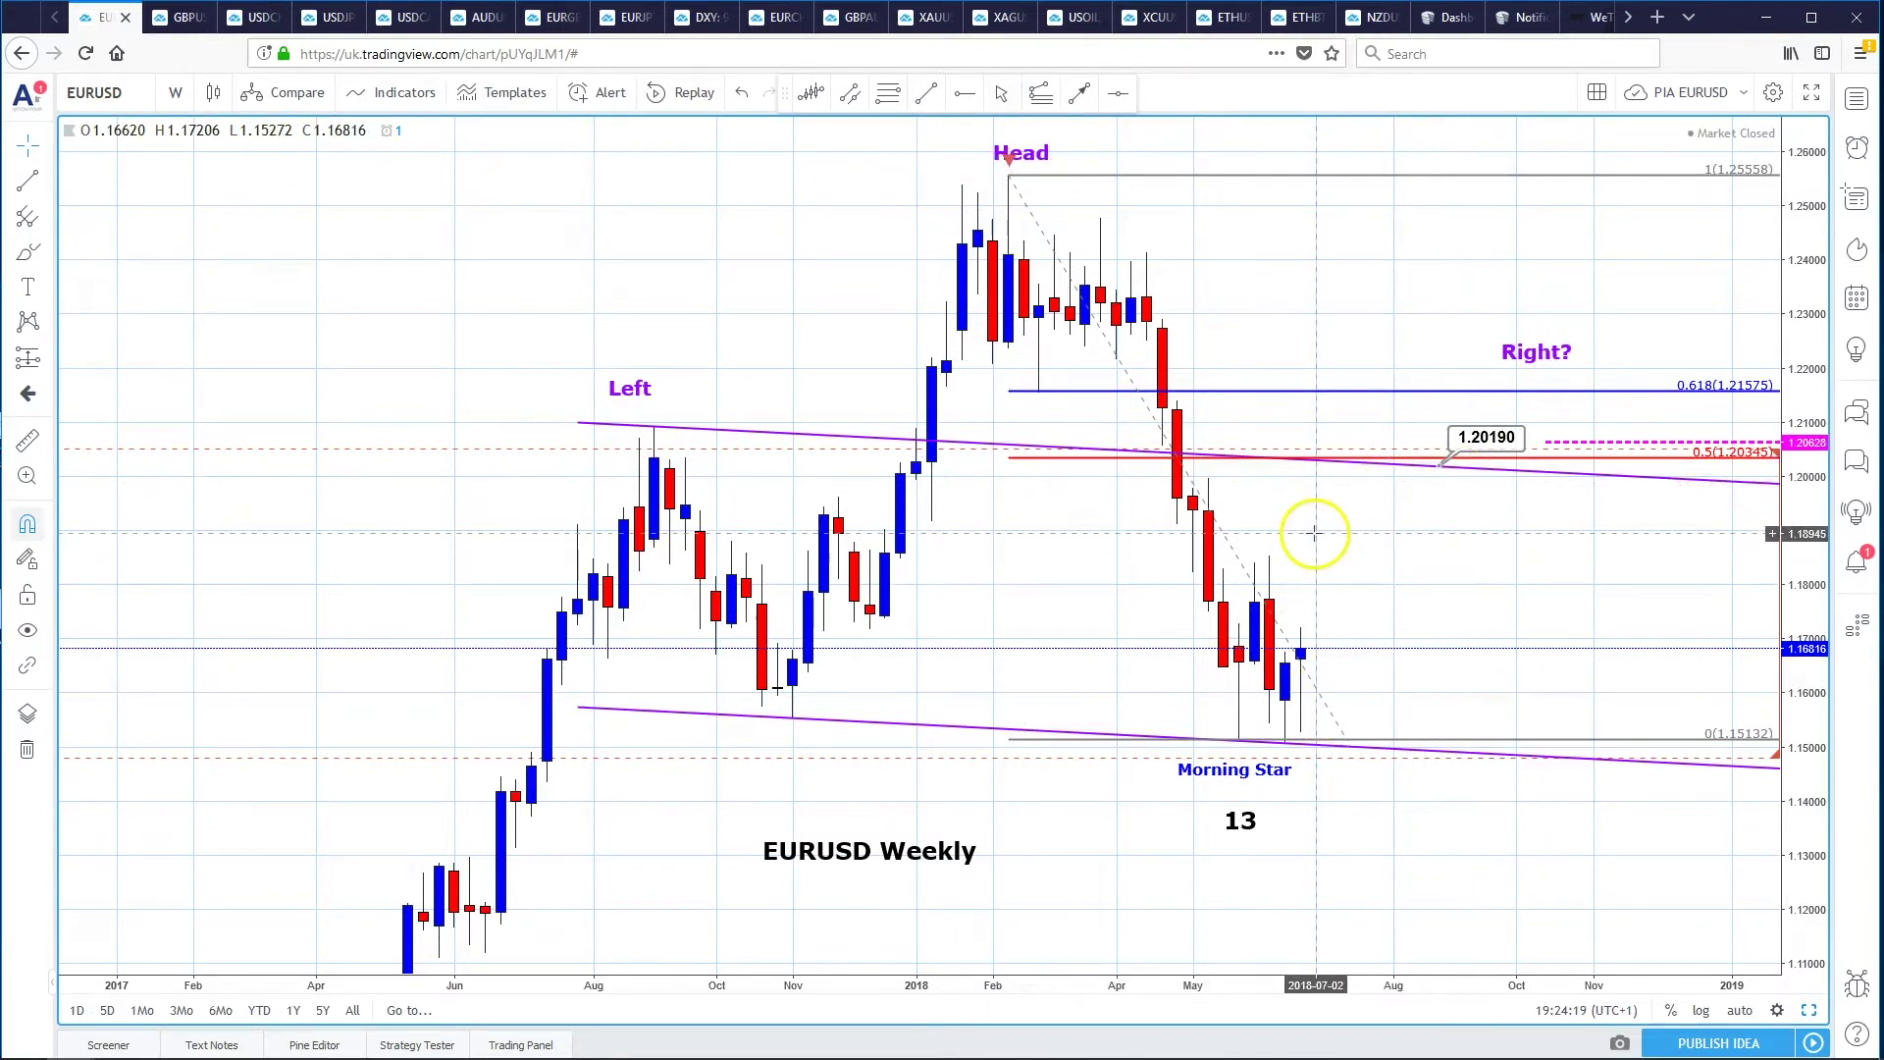
{"action": "left_click", "coordinate": [1808, 1010]}
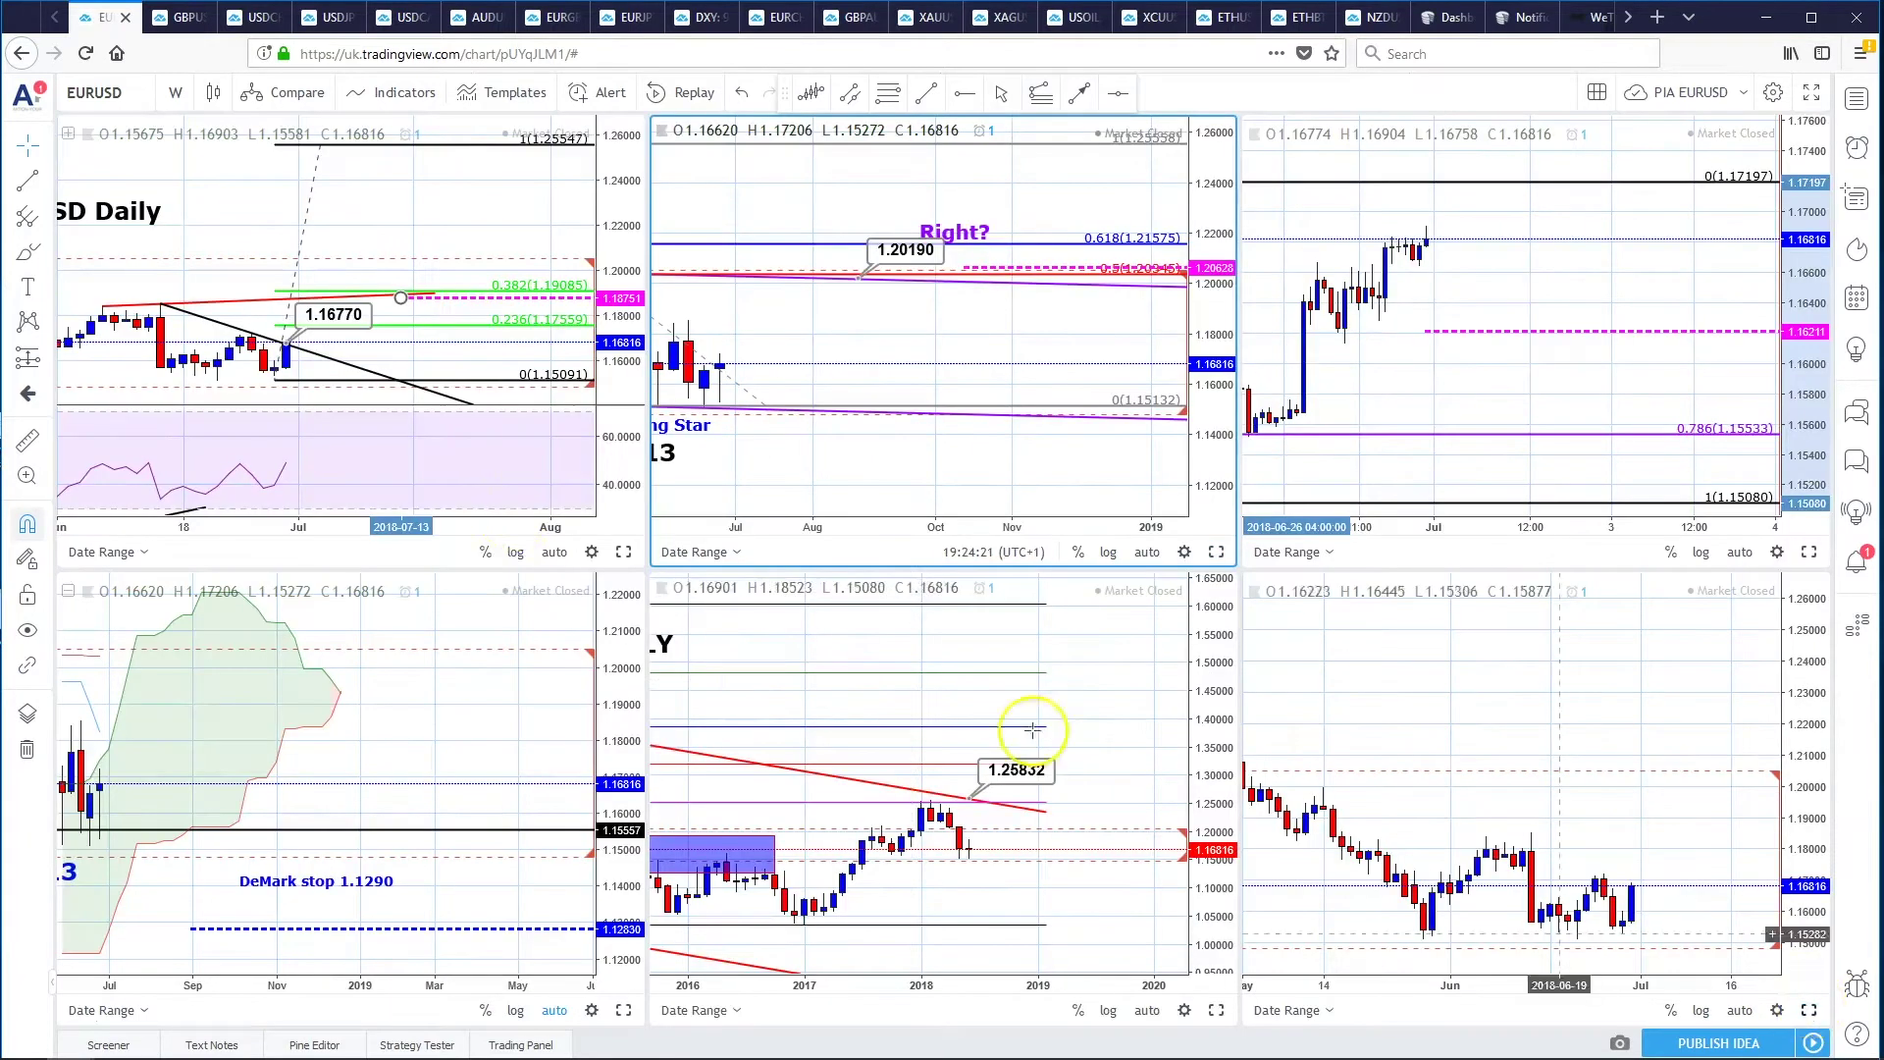
{"action": "left_click", "coordinate": [623, 552]}
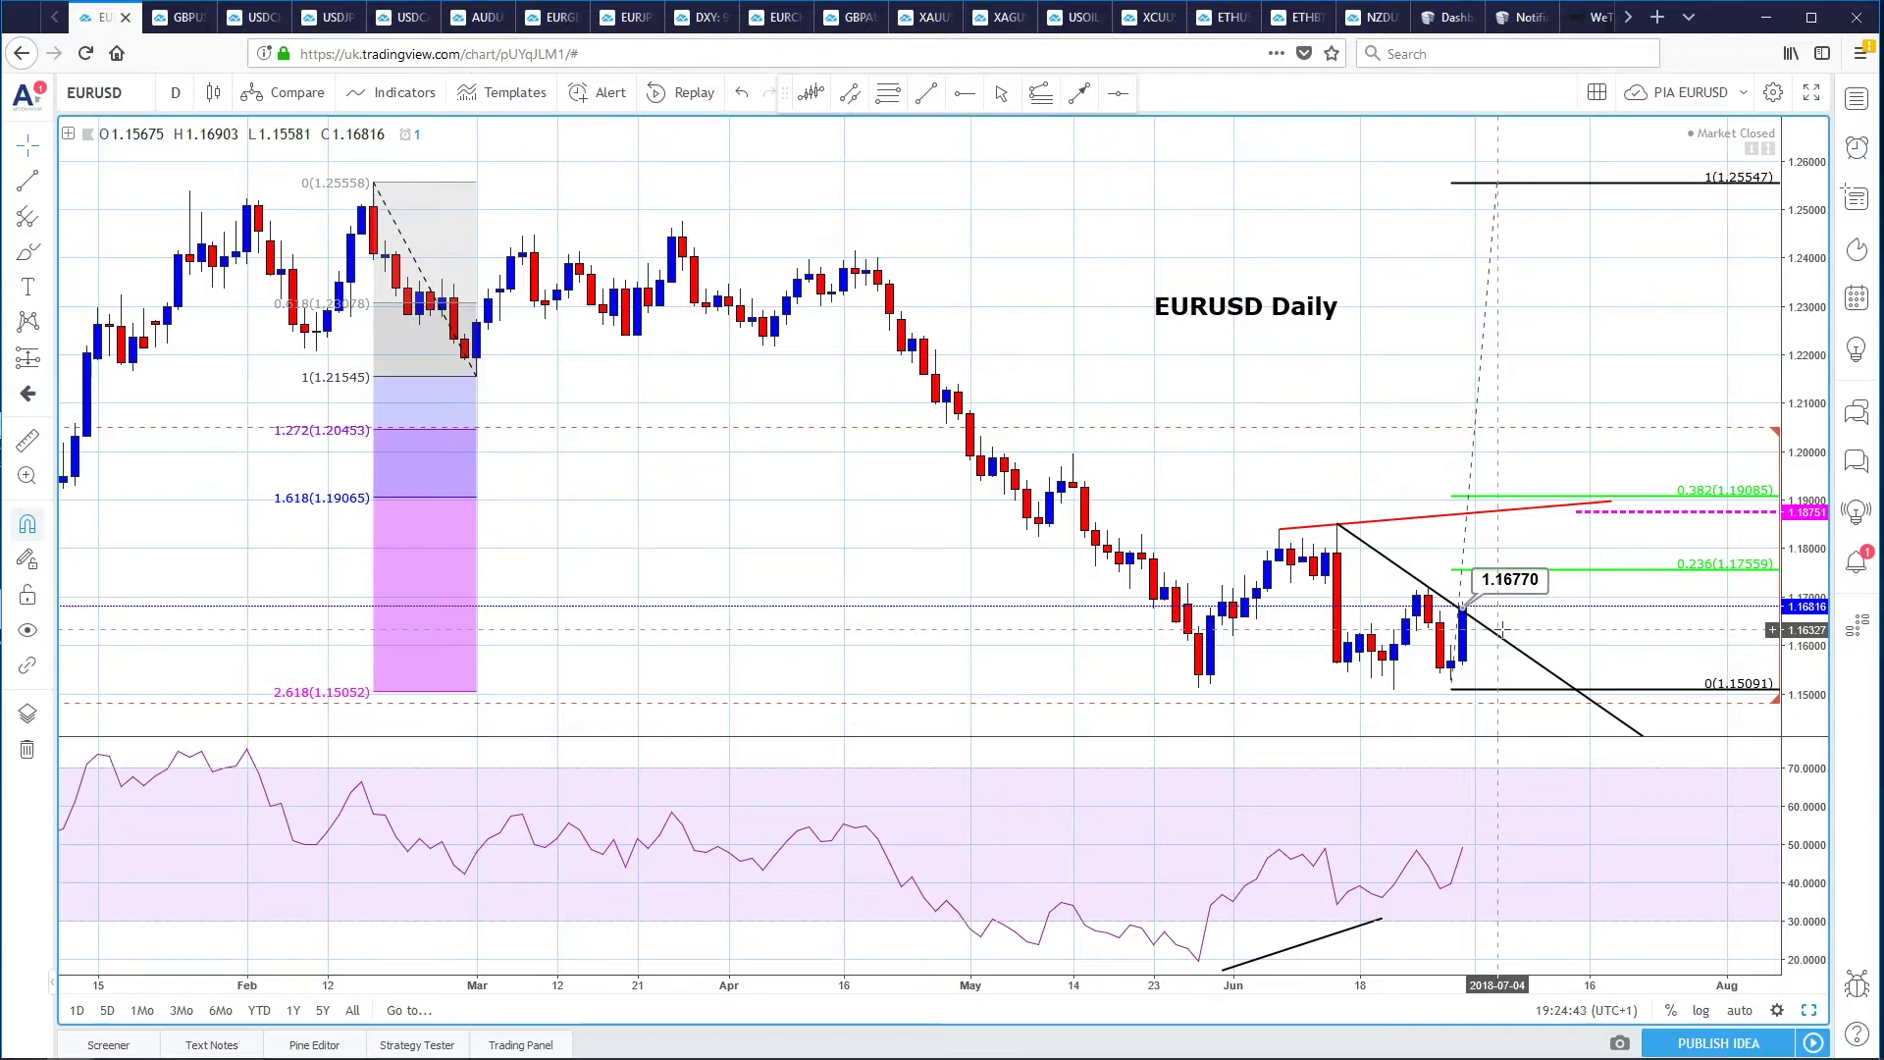
- Restore the six-chart EURUSD layout from the Daily chart, then maximize the hourly chart
{"action": "left_click", "coordinate": [1505, 628]}
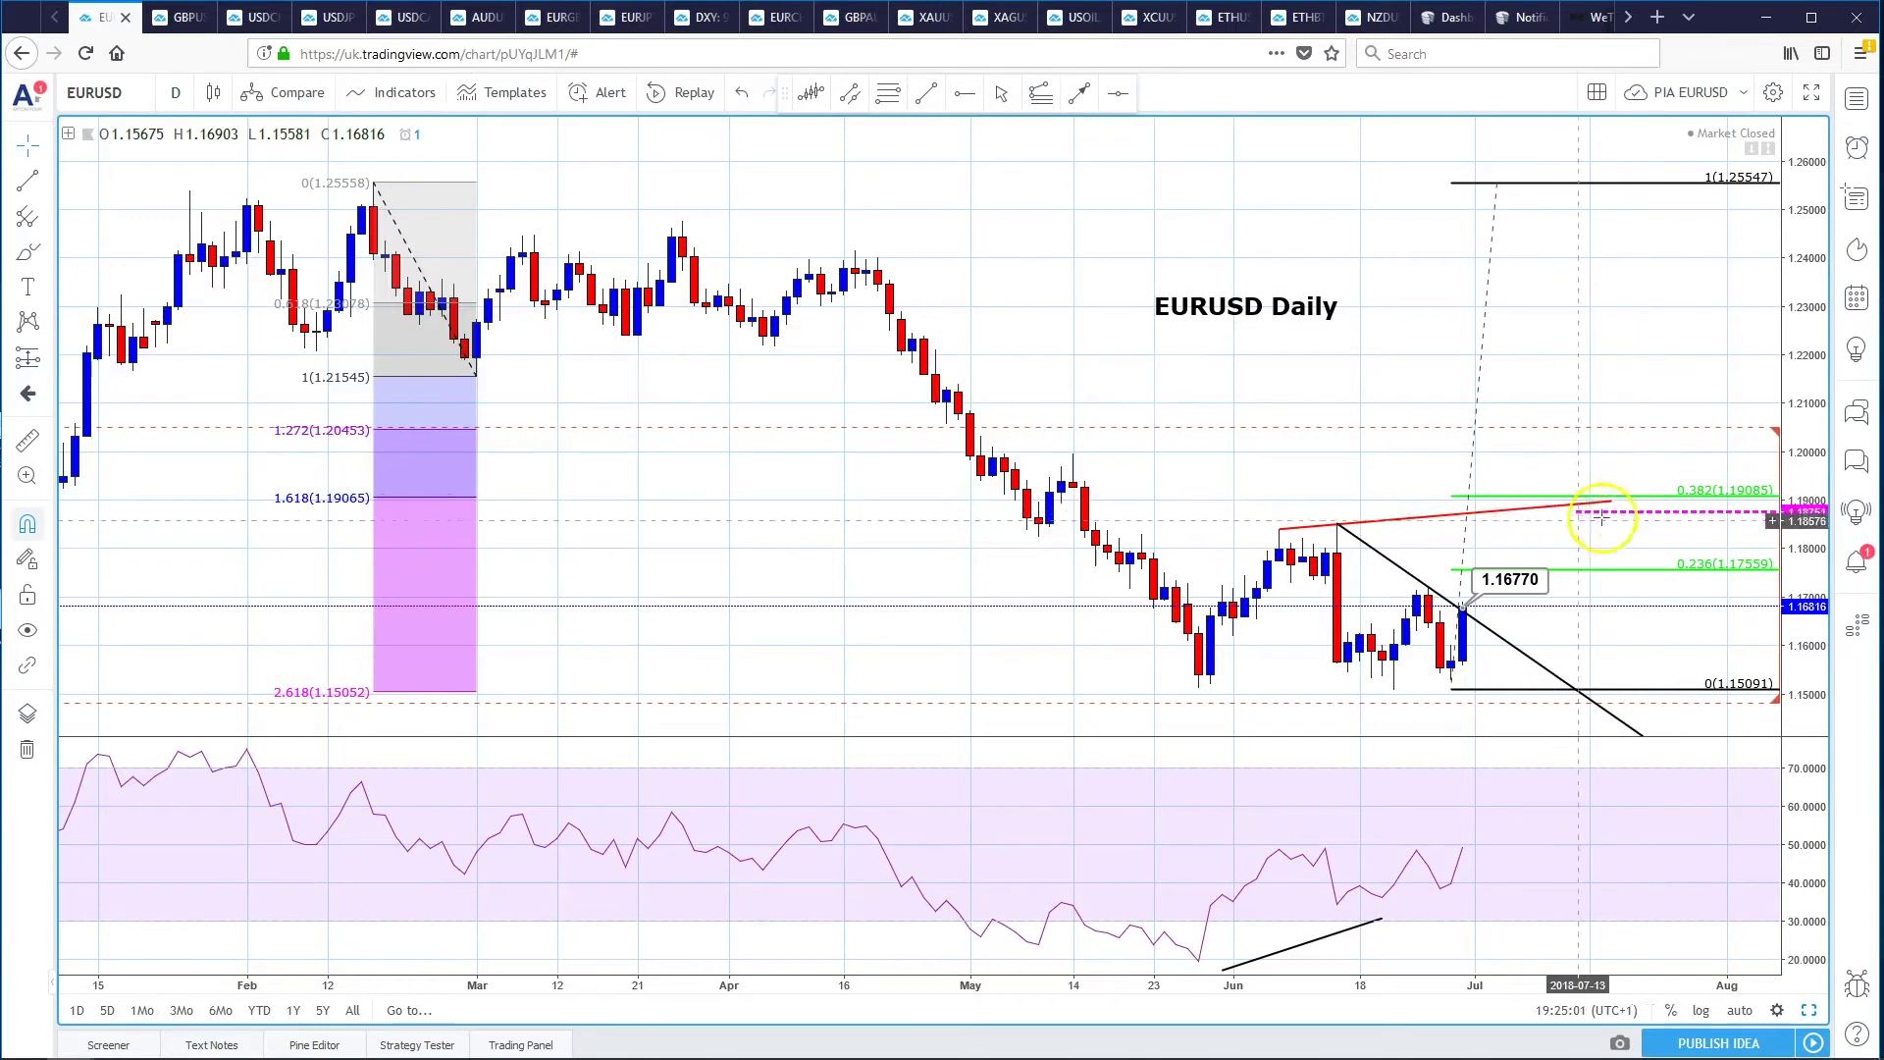
{"action": "left_click", "coordinate": [1808, 1010]}
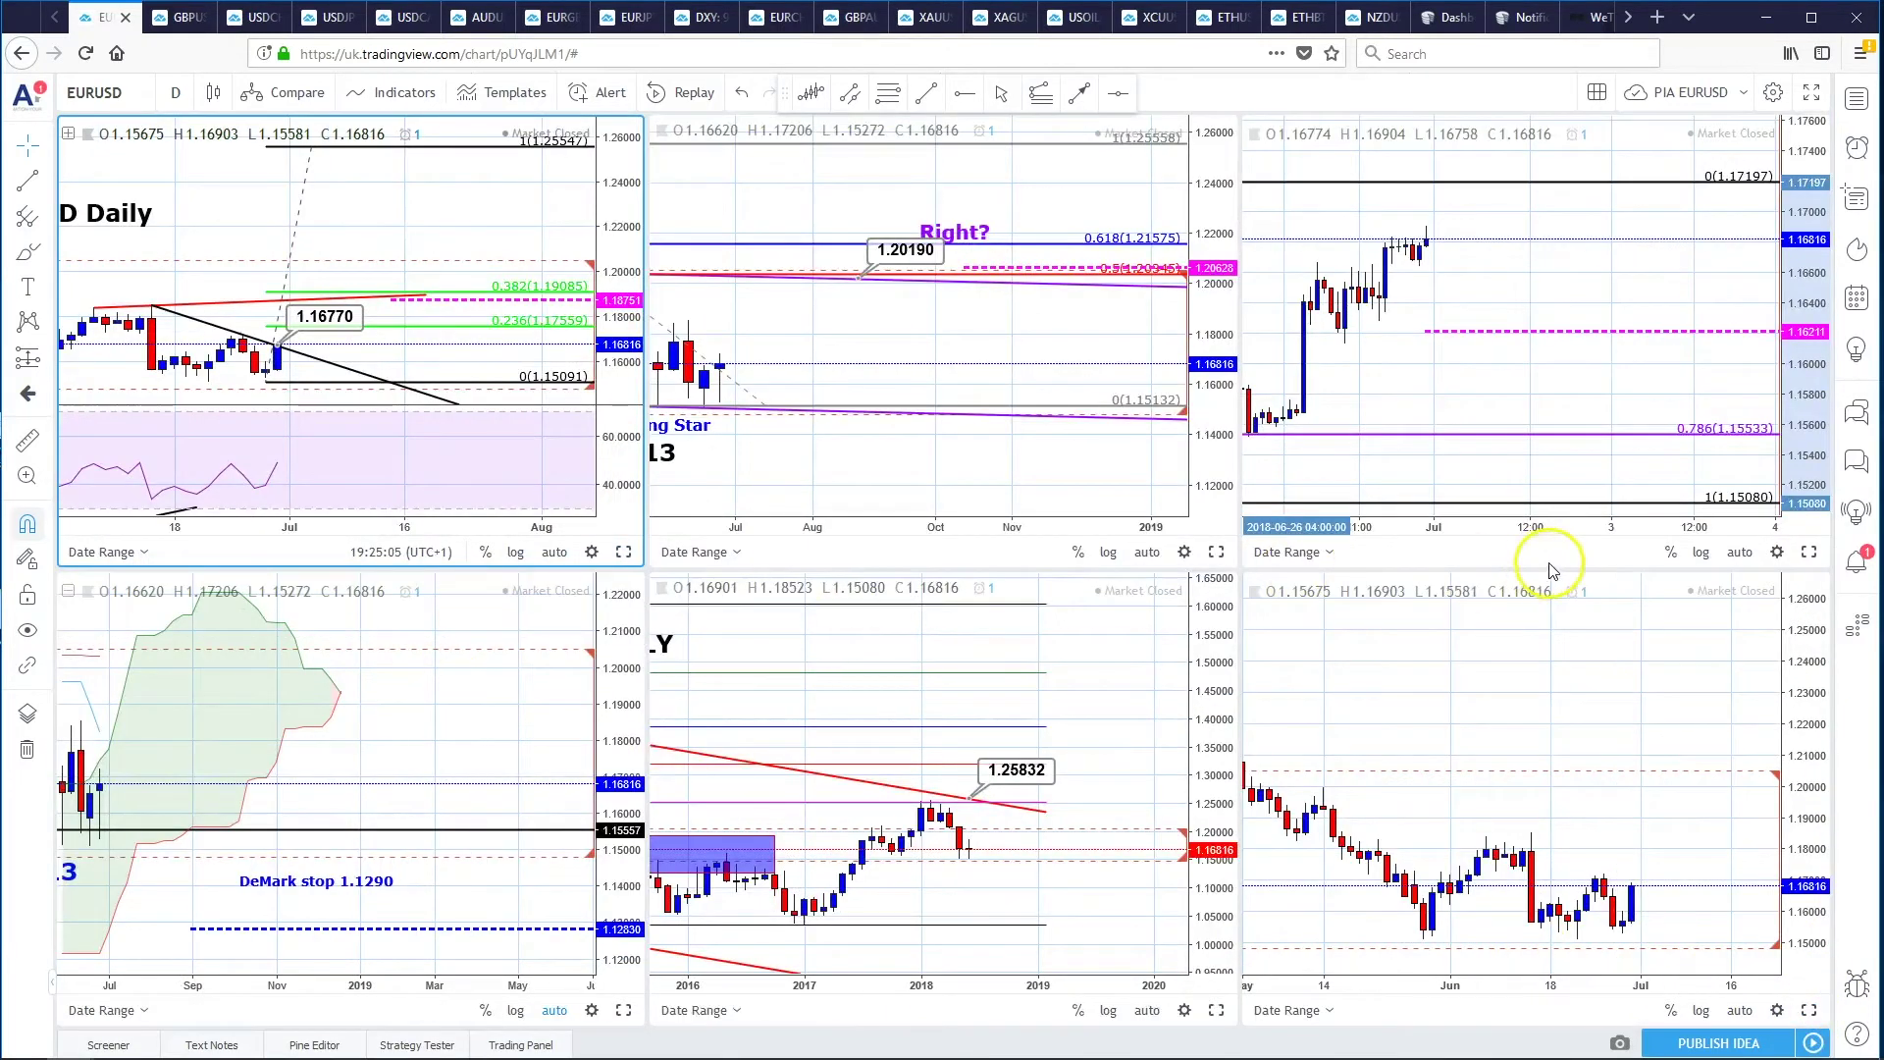
{"action": "left_click", "coordinate": [1809, 555]}
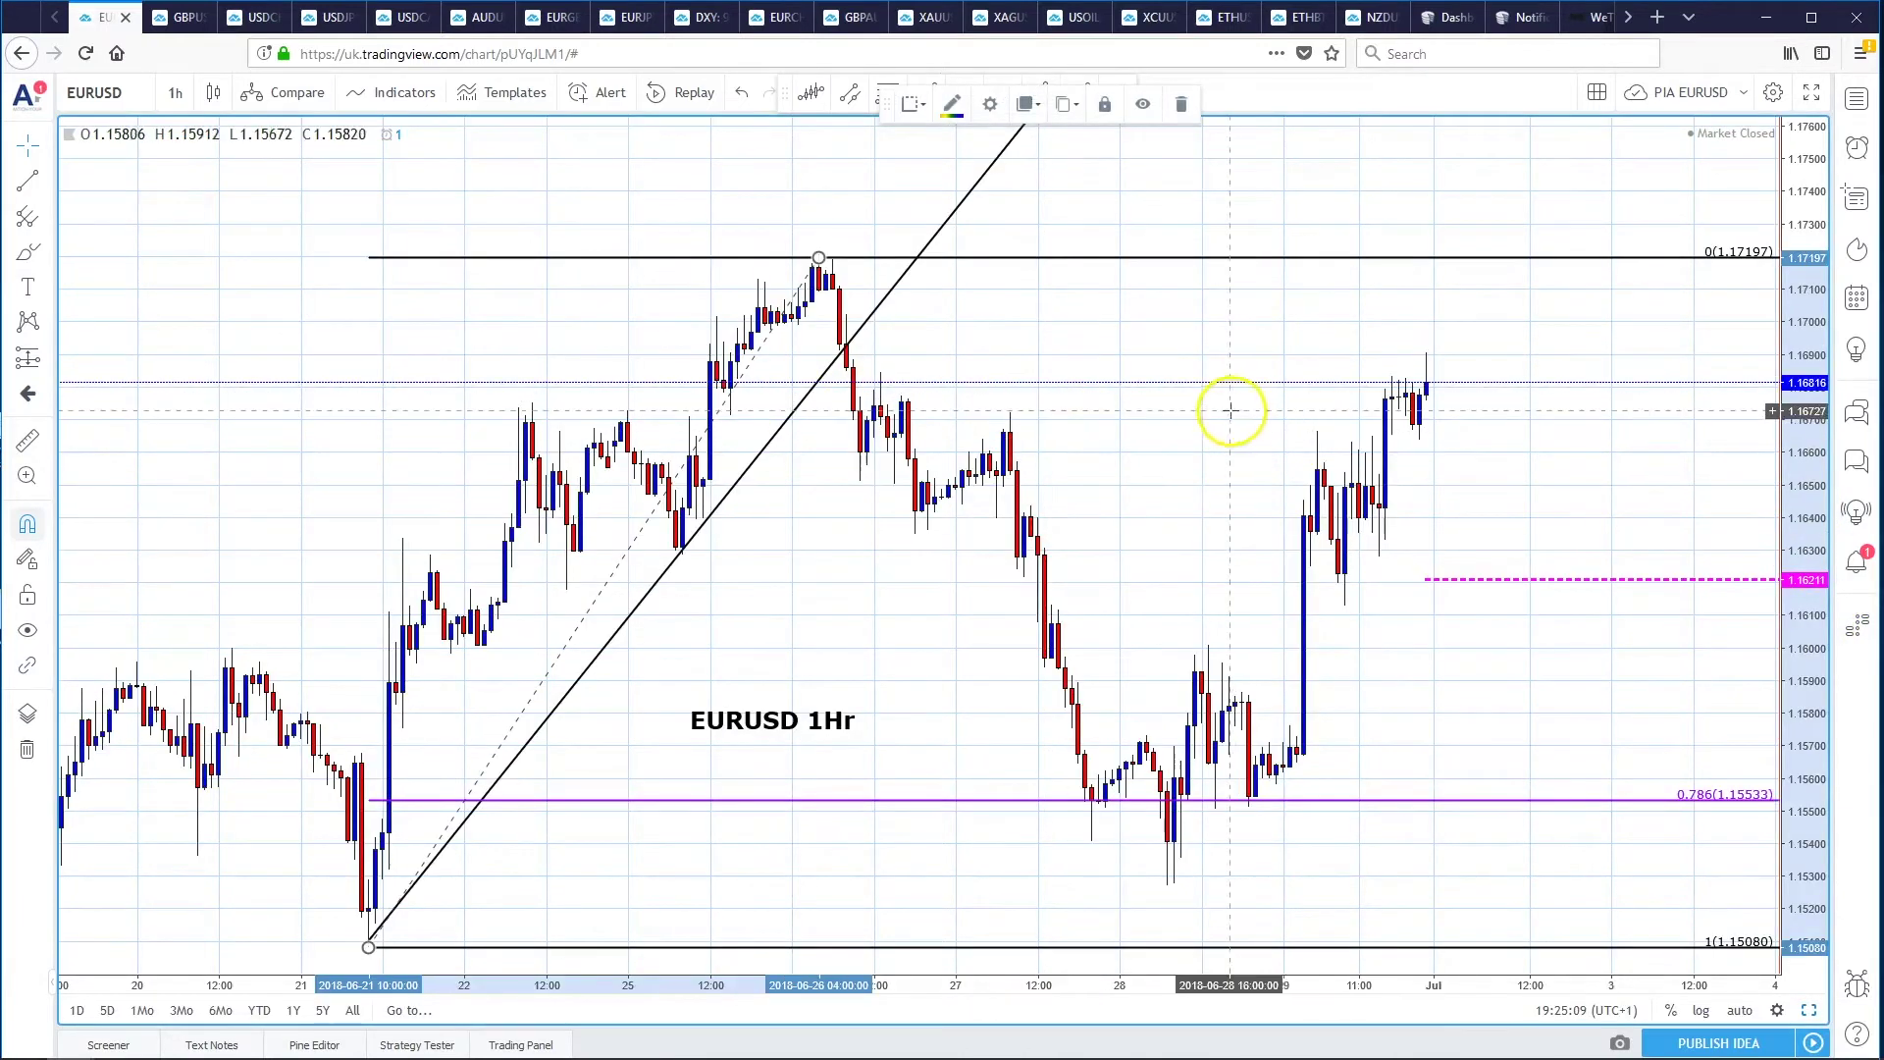
- Pan the EURUSD 1h chart, restore the grid, and open the GBPUSD four-chart layout
{"action": "left_click_drag", "start_coordinate": [1230, 410], "coordinate": [1174, 409]}
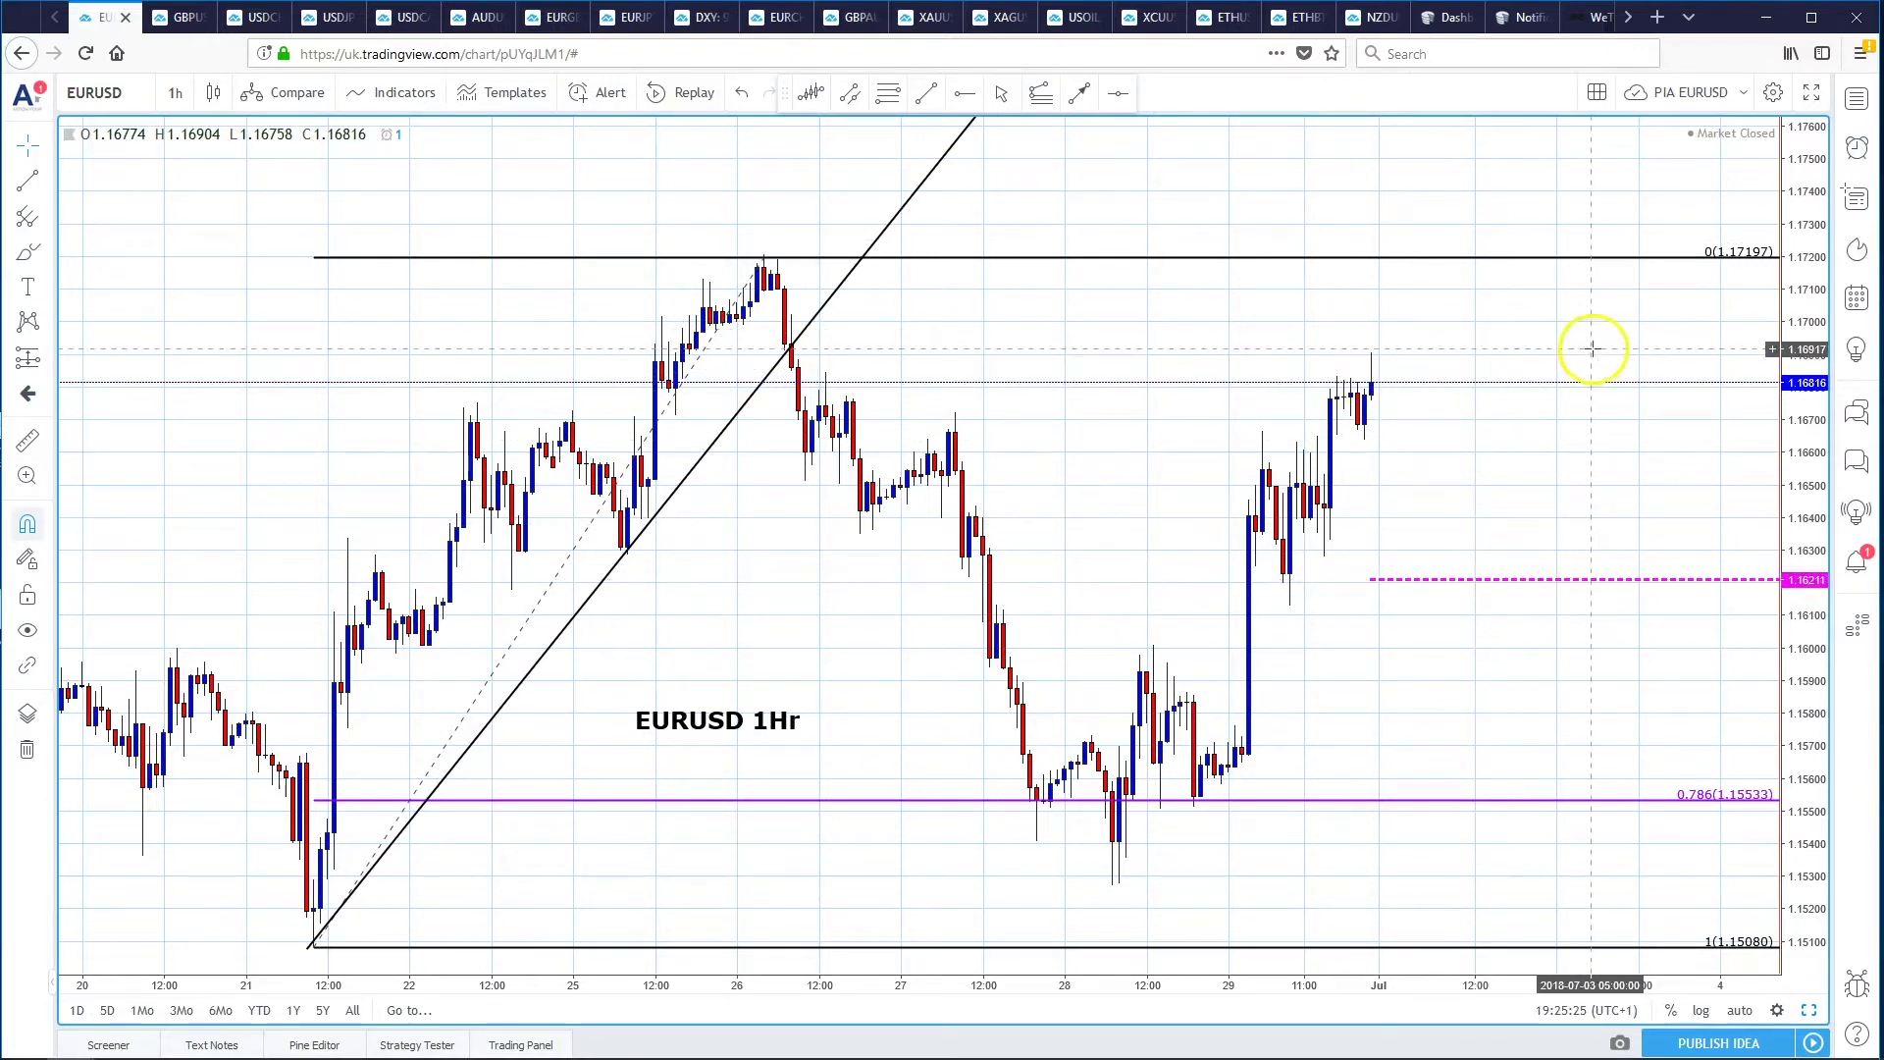
{"action": "left_click", "coordinate": [1810, 1010]}
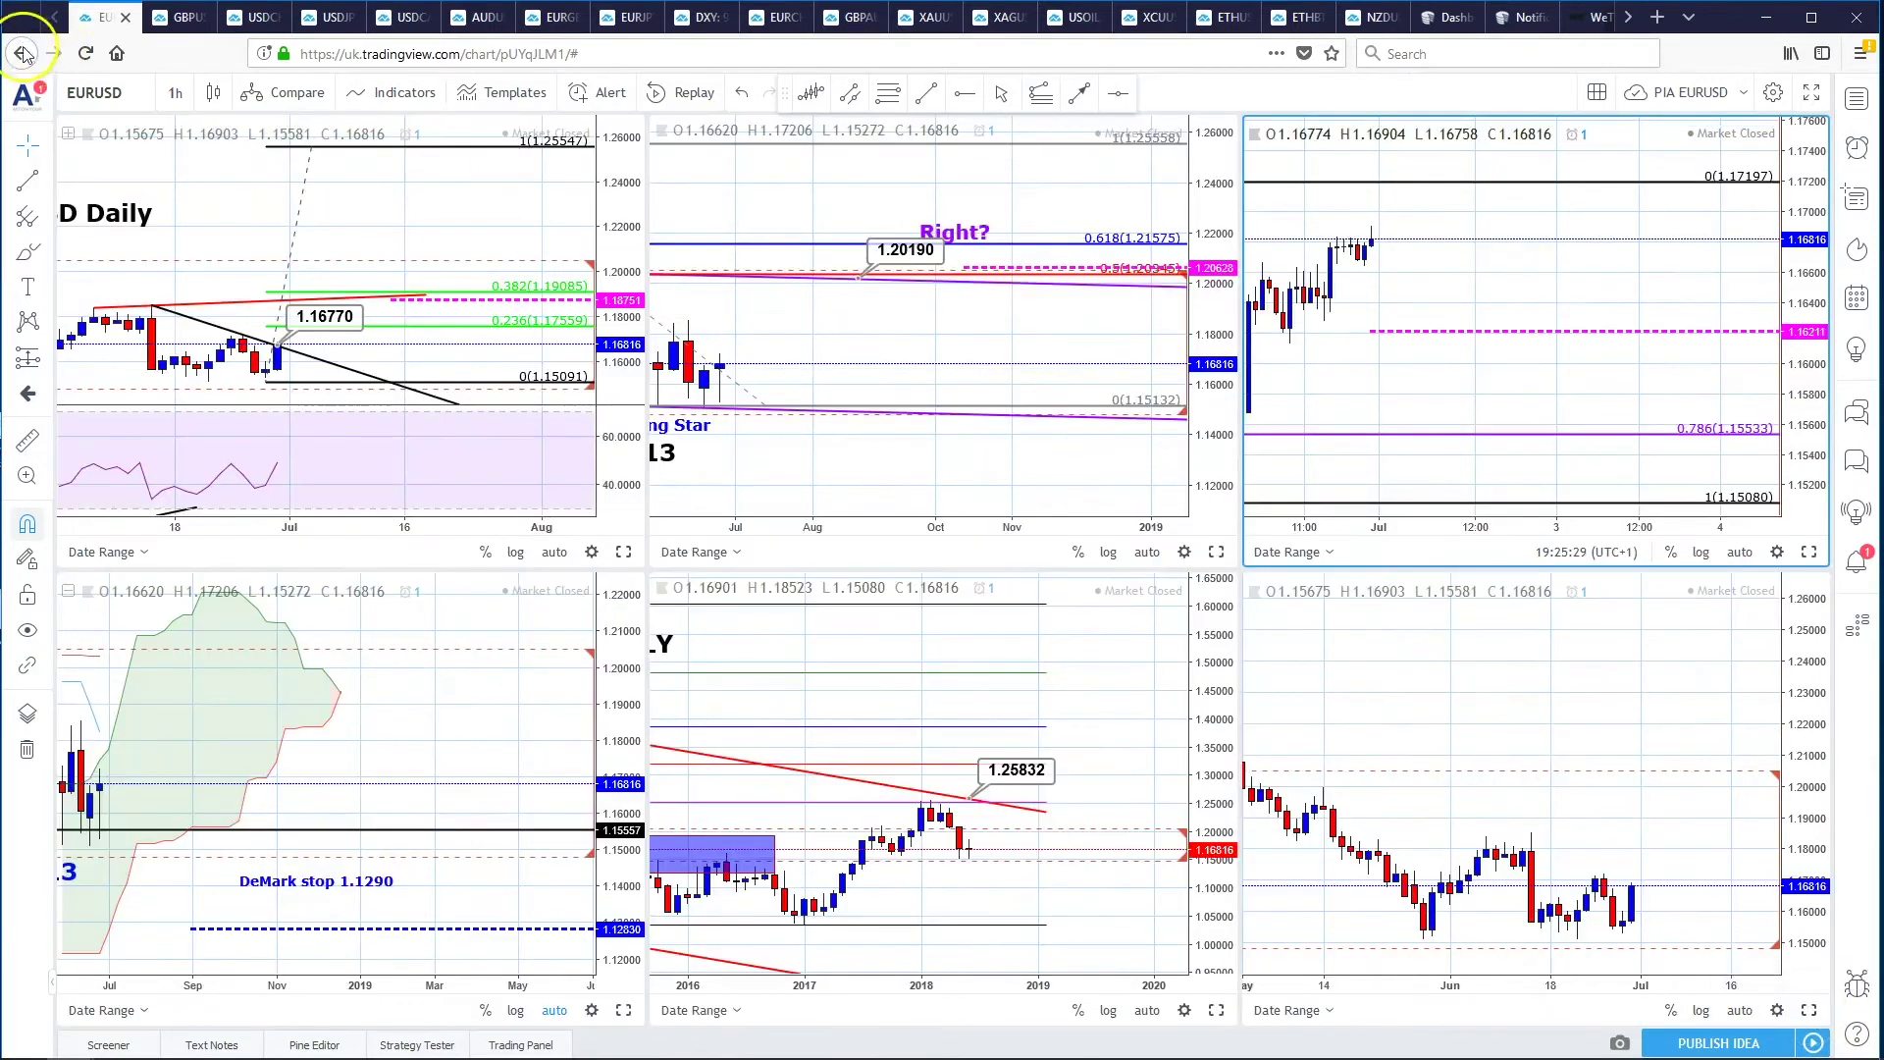
{"action": "left_click", "coordinate": [175, 18]}
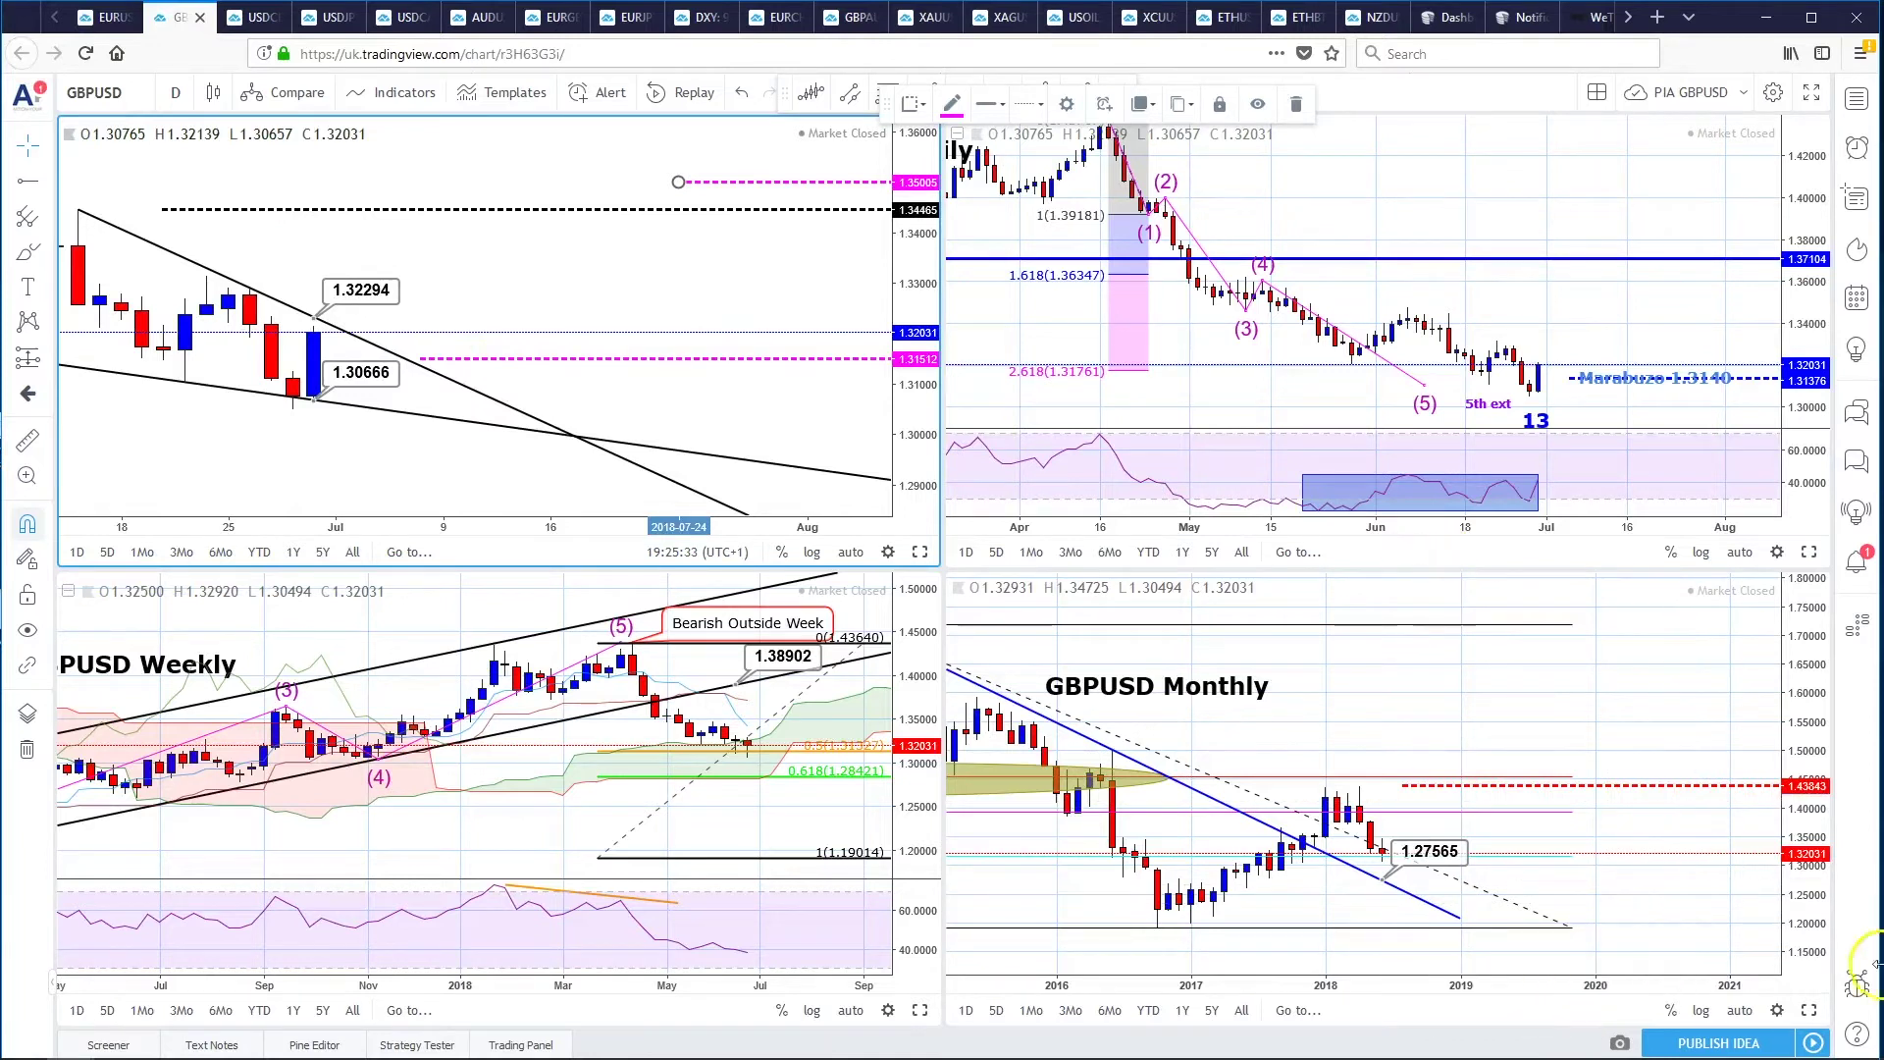
{"action": "left_click", "coordinate": [1809, 1010]}
{"action": "left_click", "coordinate": [1808, 1010]}
{"action": "left_click", "coordinate": [1808, 1011]}
{"action": "left_click_drag", "start_coordinate": [1400, 307], "coordinate": [1337, 307]}
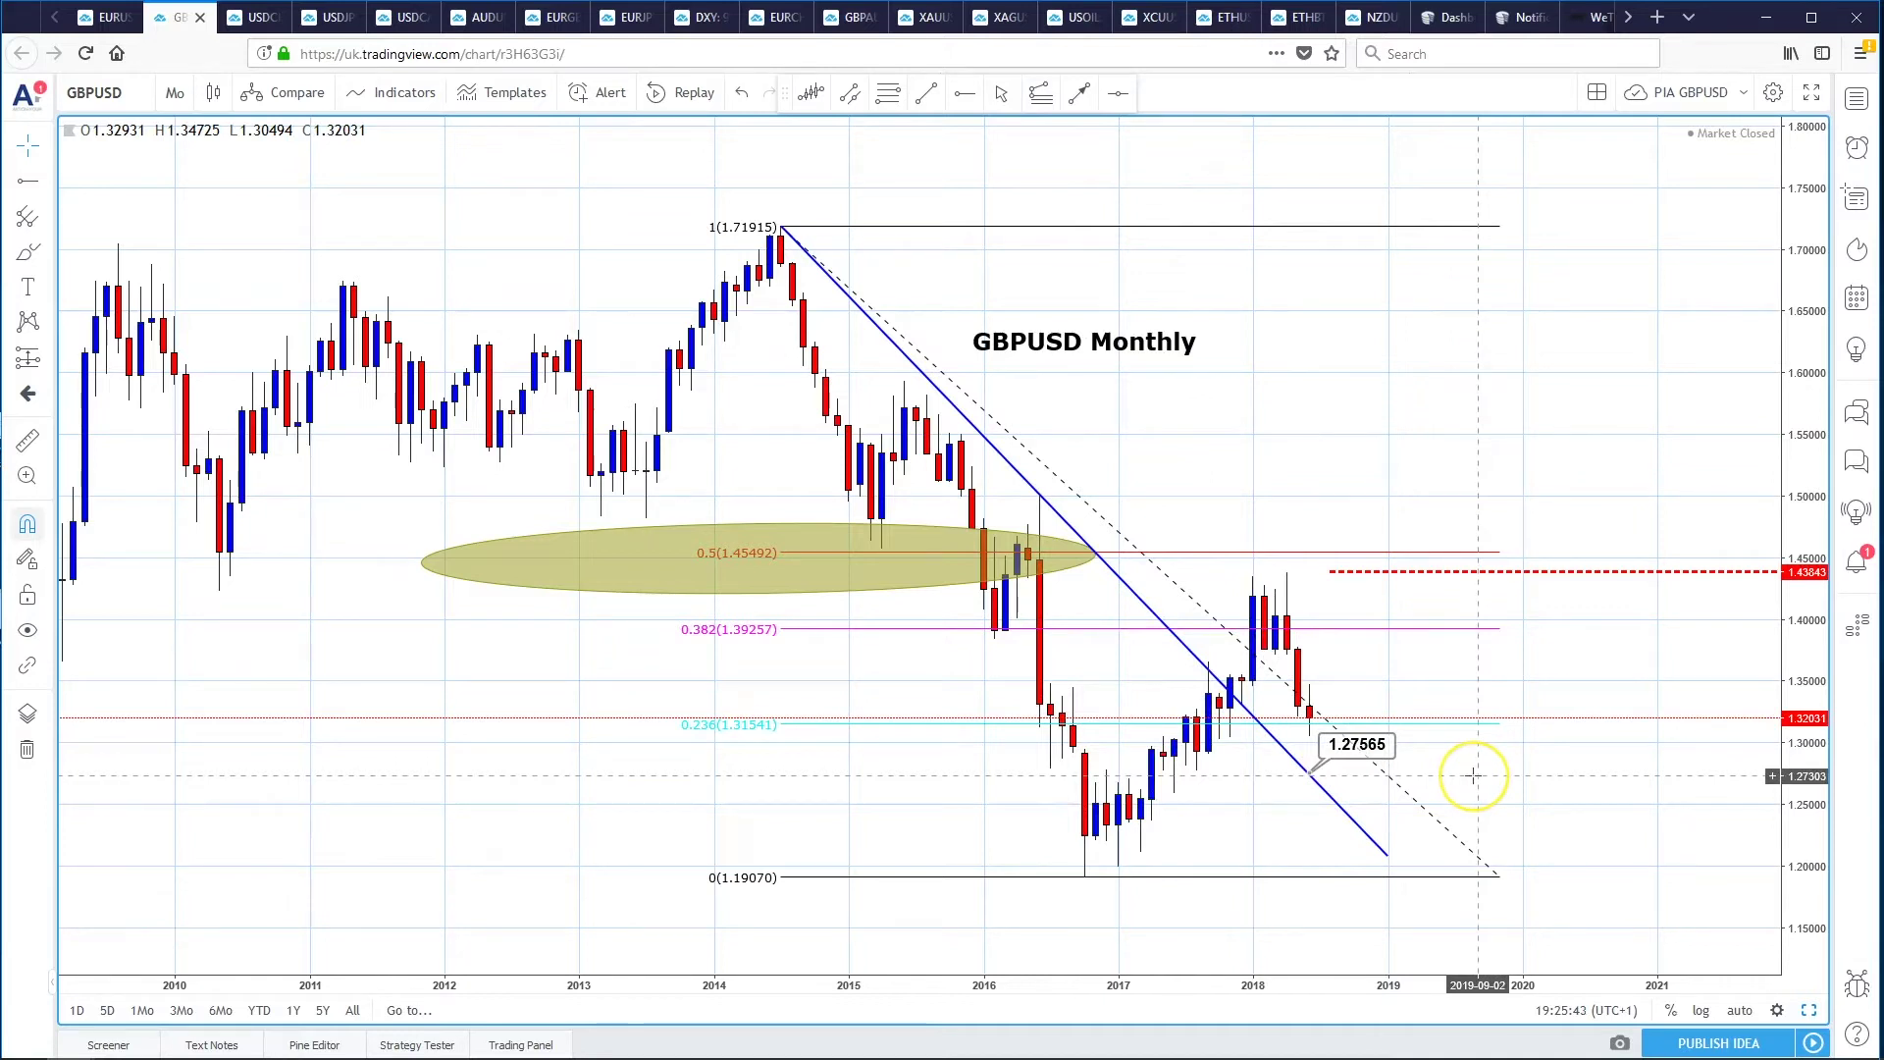
{"action": "left_click", "coordinate": [1810, 1011]}
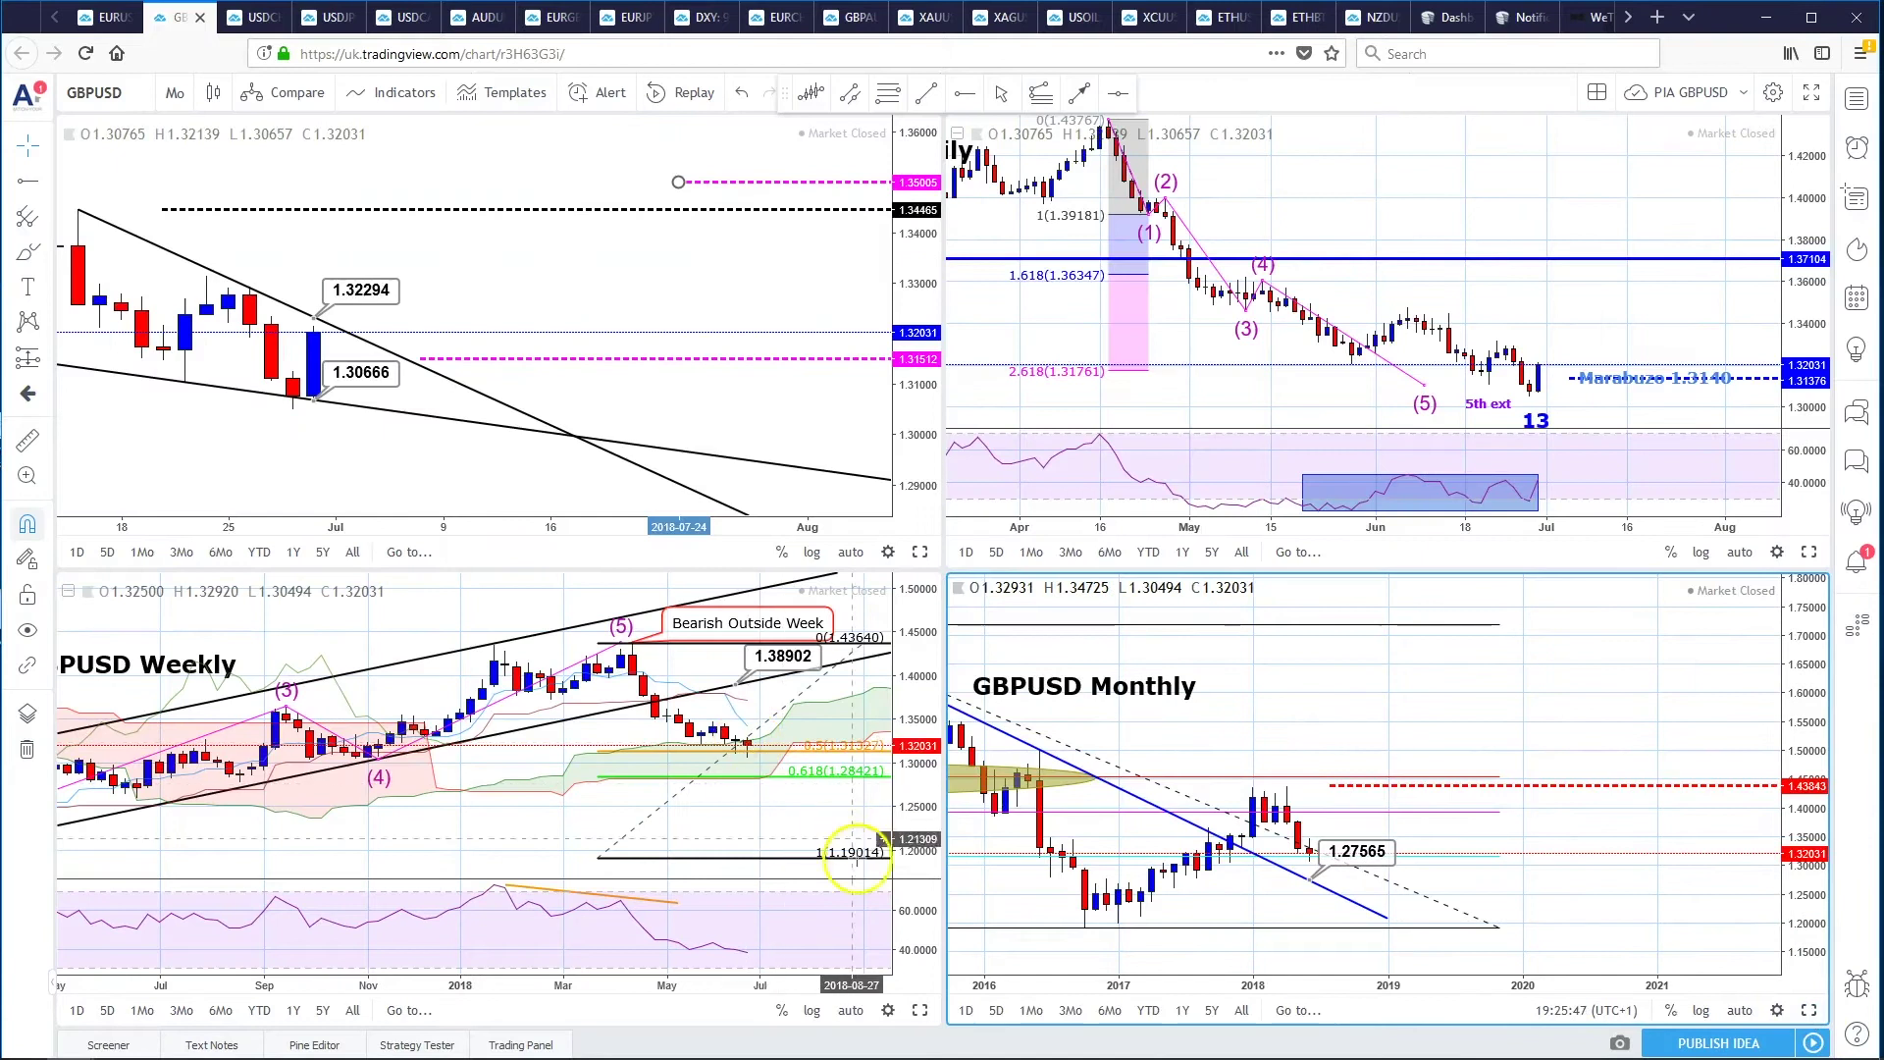
- View the GBPUSD Weekly chart full-size at later dates and select its 1.38902 trendline
{"action": "left_click", "coordinate": [919, 1010]}
{"action": "left_click_drag", "start_coordinate": [1074, 196], "coordinate": [904, 201]}
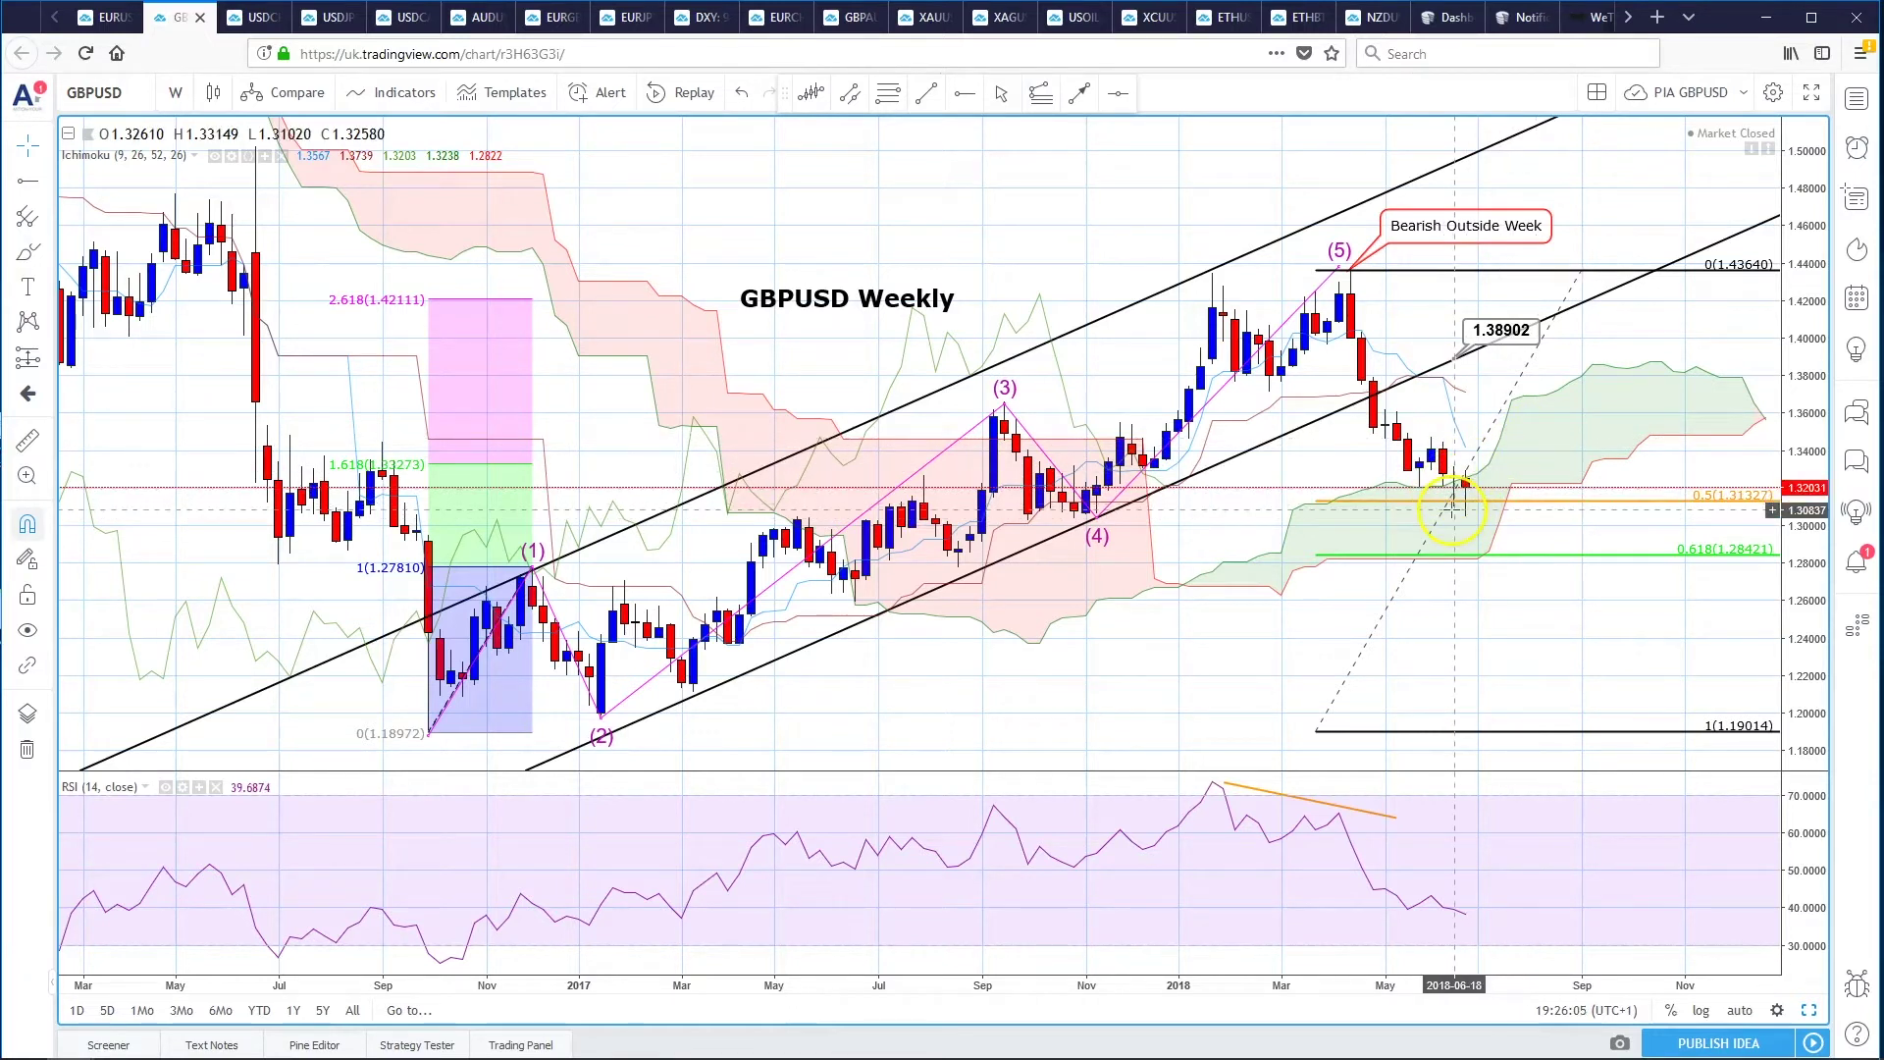
{"action": "key", "text": "Left"}
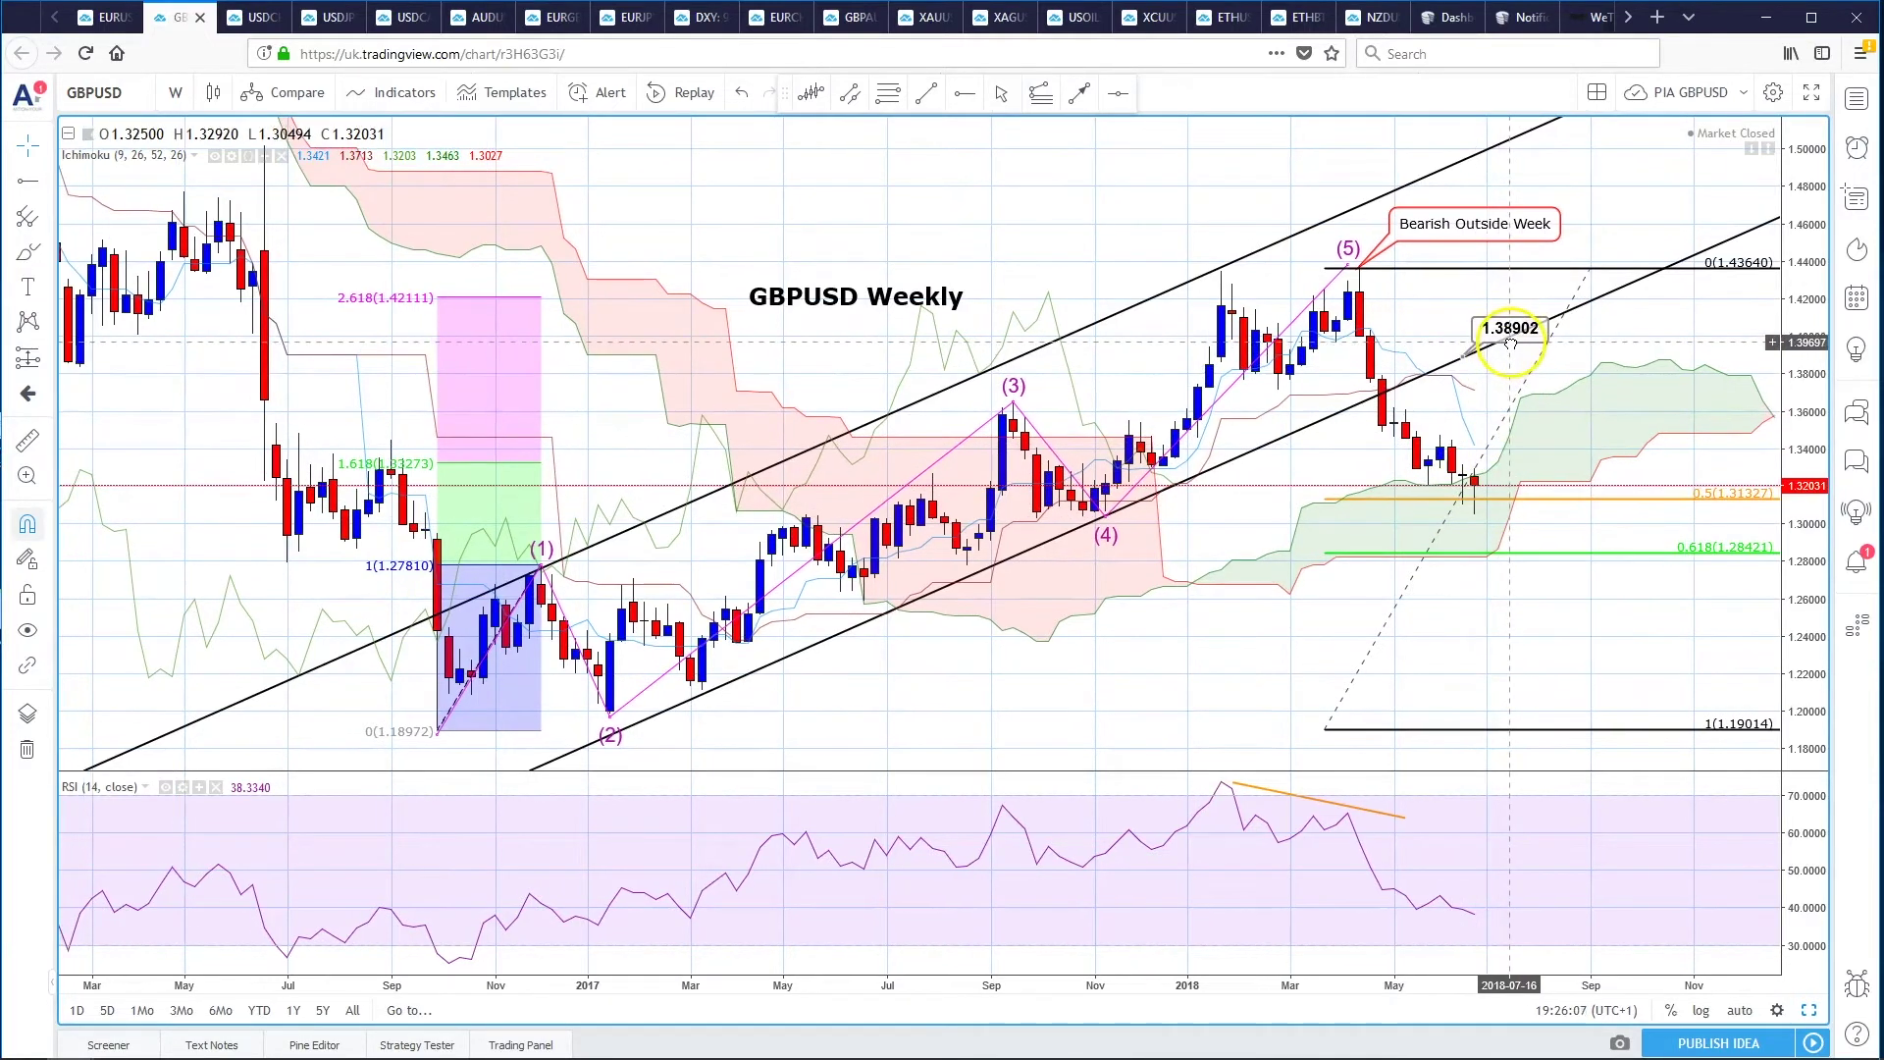
{"action": "left_click", "coordinate": [1503, 345]}
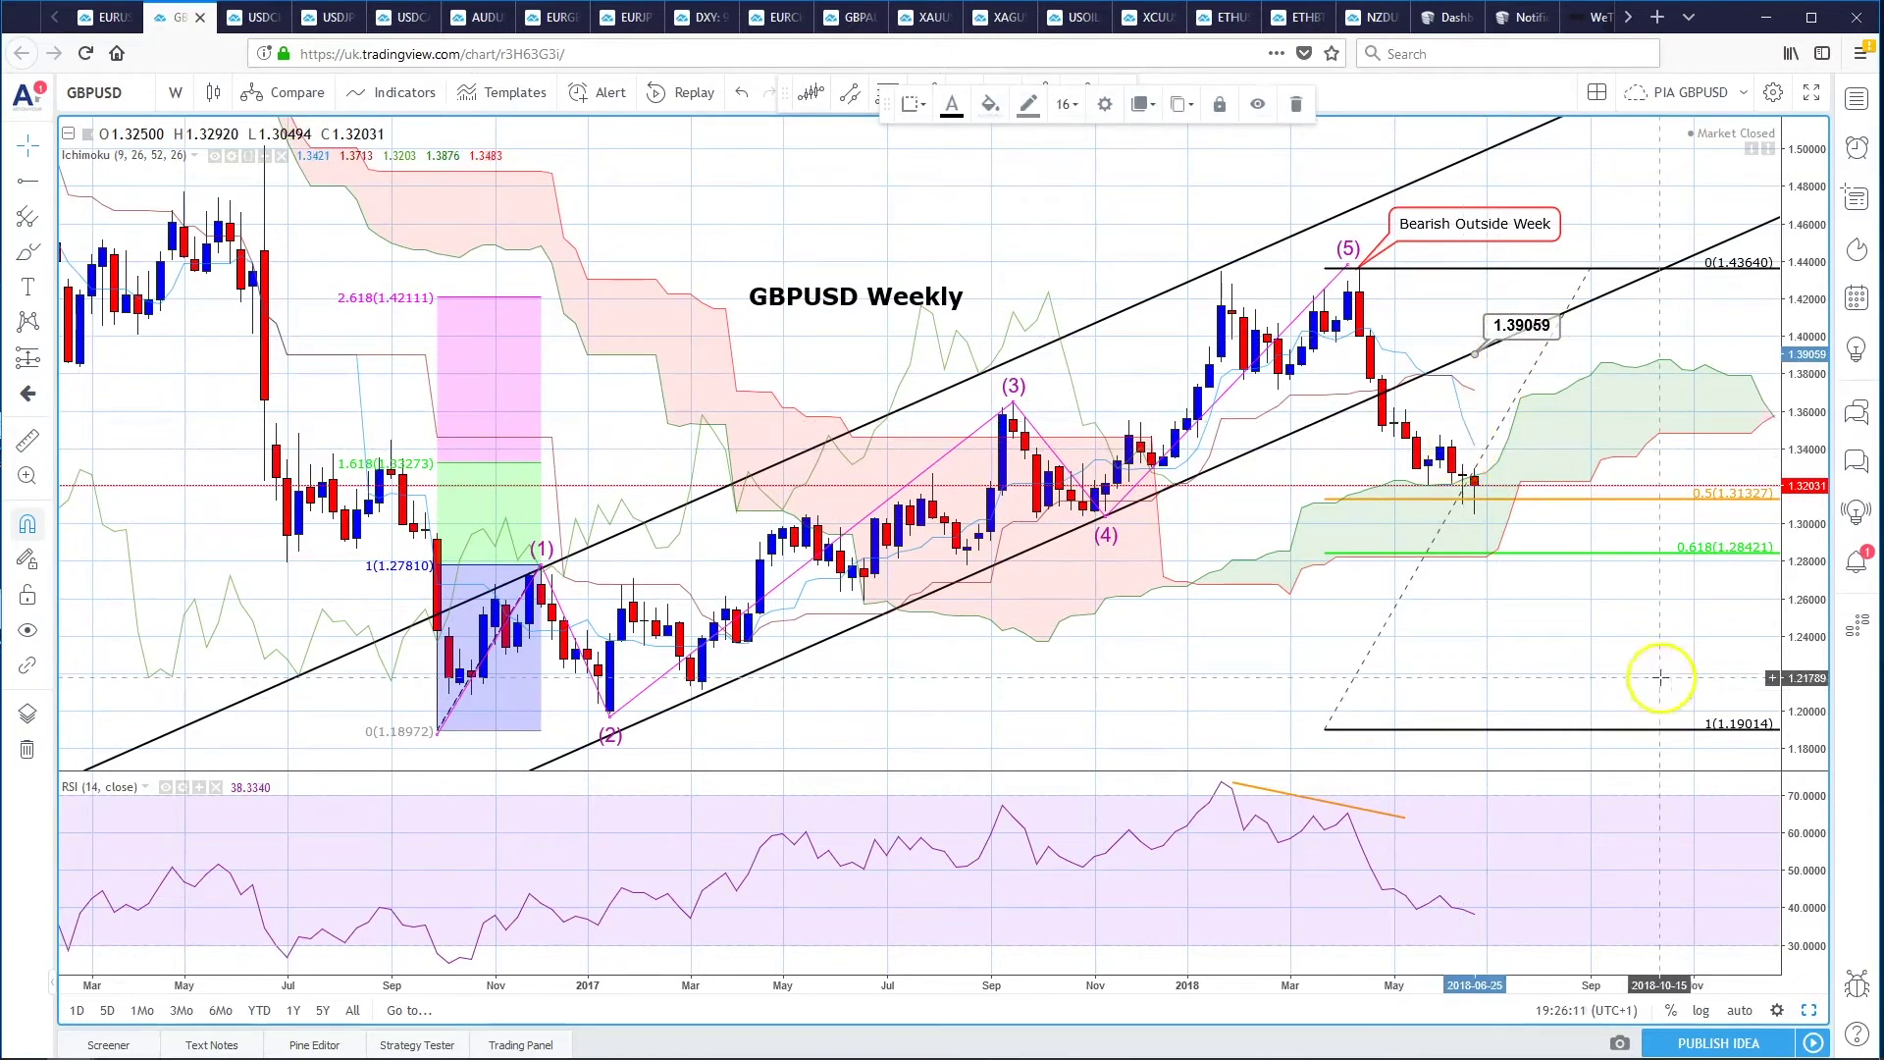
- Restore the grid and show the GBPUSD daily chart full-size with space on the right
{"action": "left_click", "coordinate": [1809, 1010]}
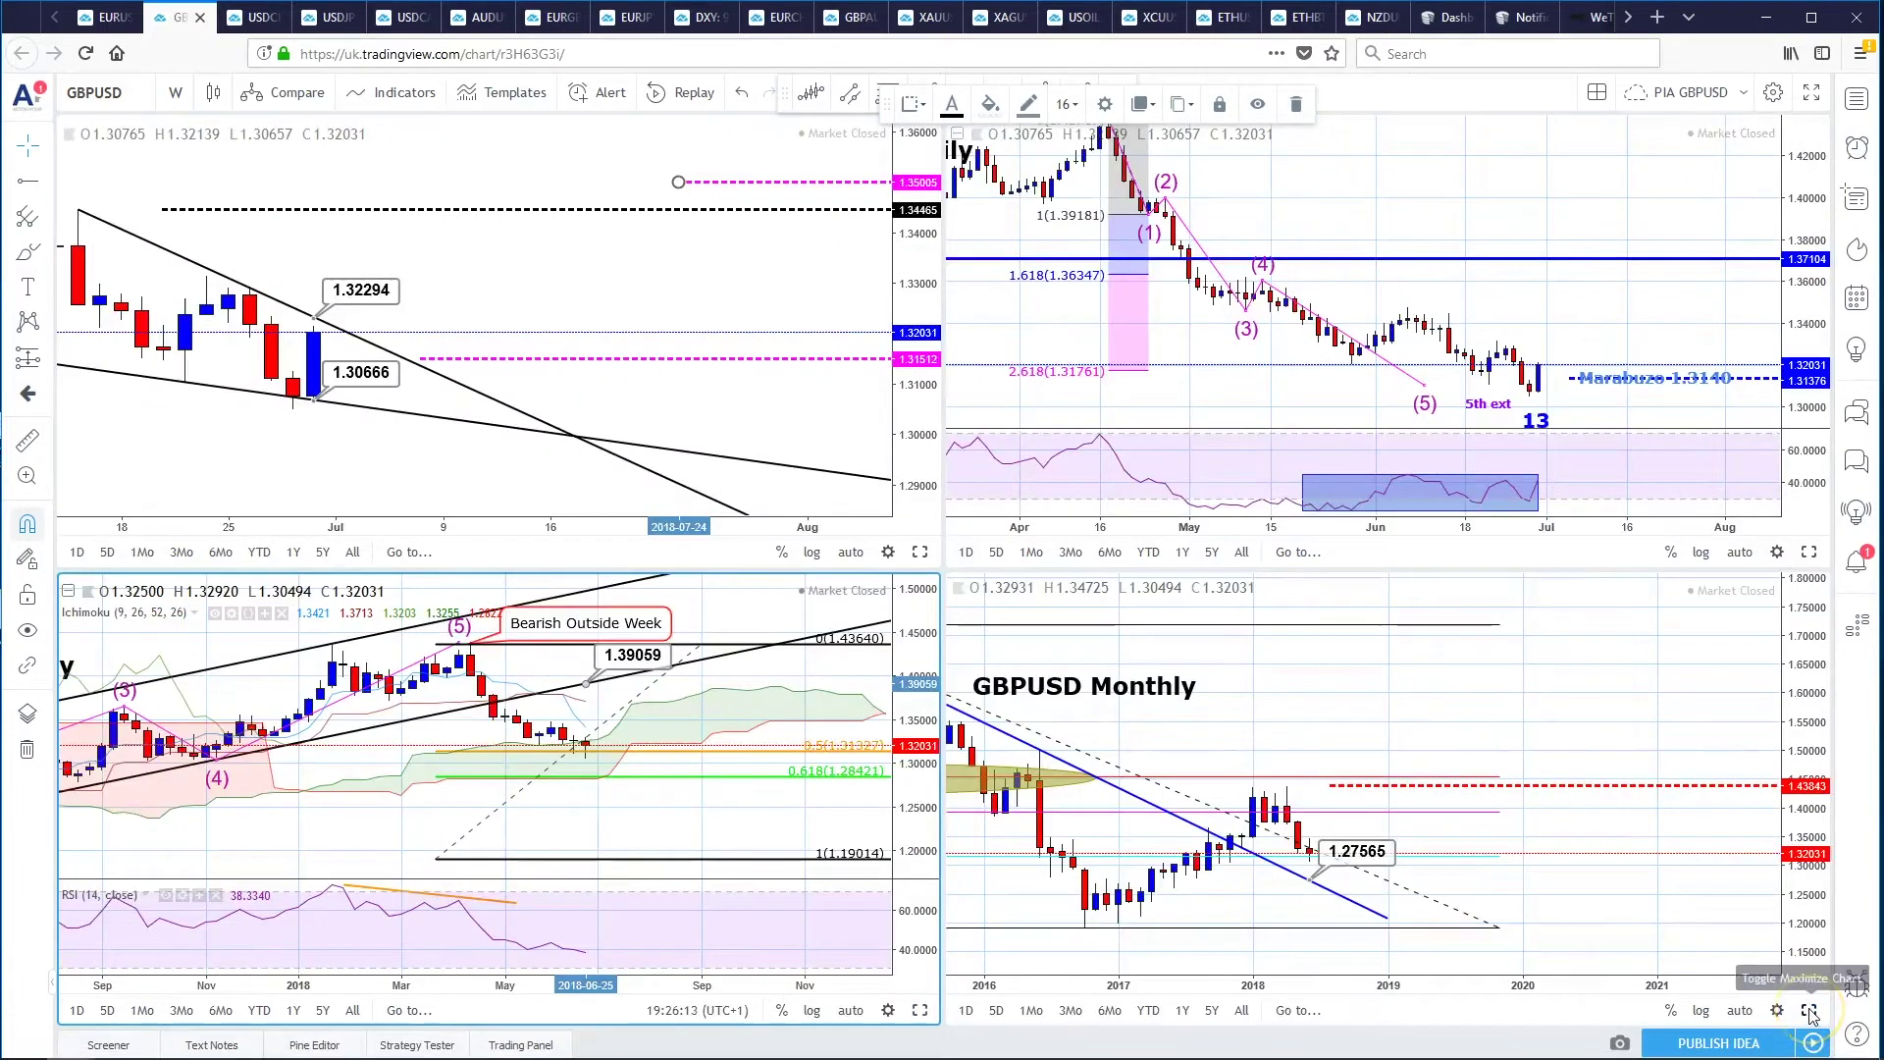
{"action": "left_click", "coordinate": [1808, 551]}
{"action": "left_click_drag", "start_coordinate": [1283, 259], "coordinate": [1165, 267]}
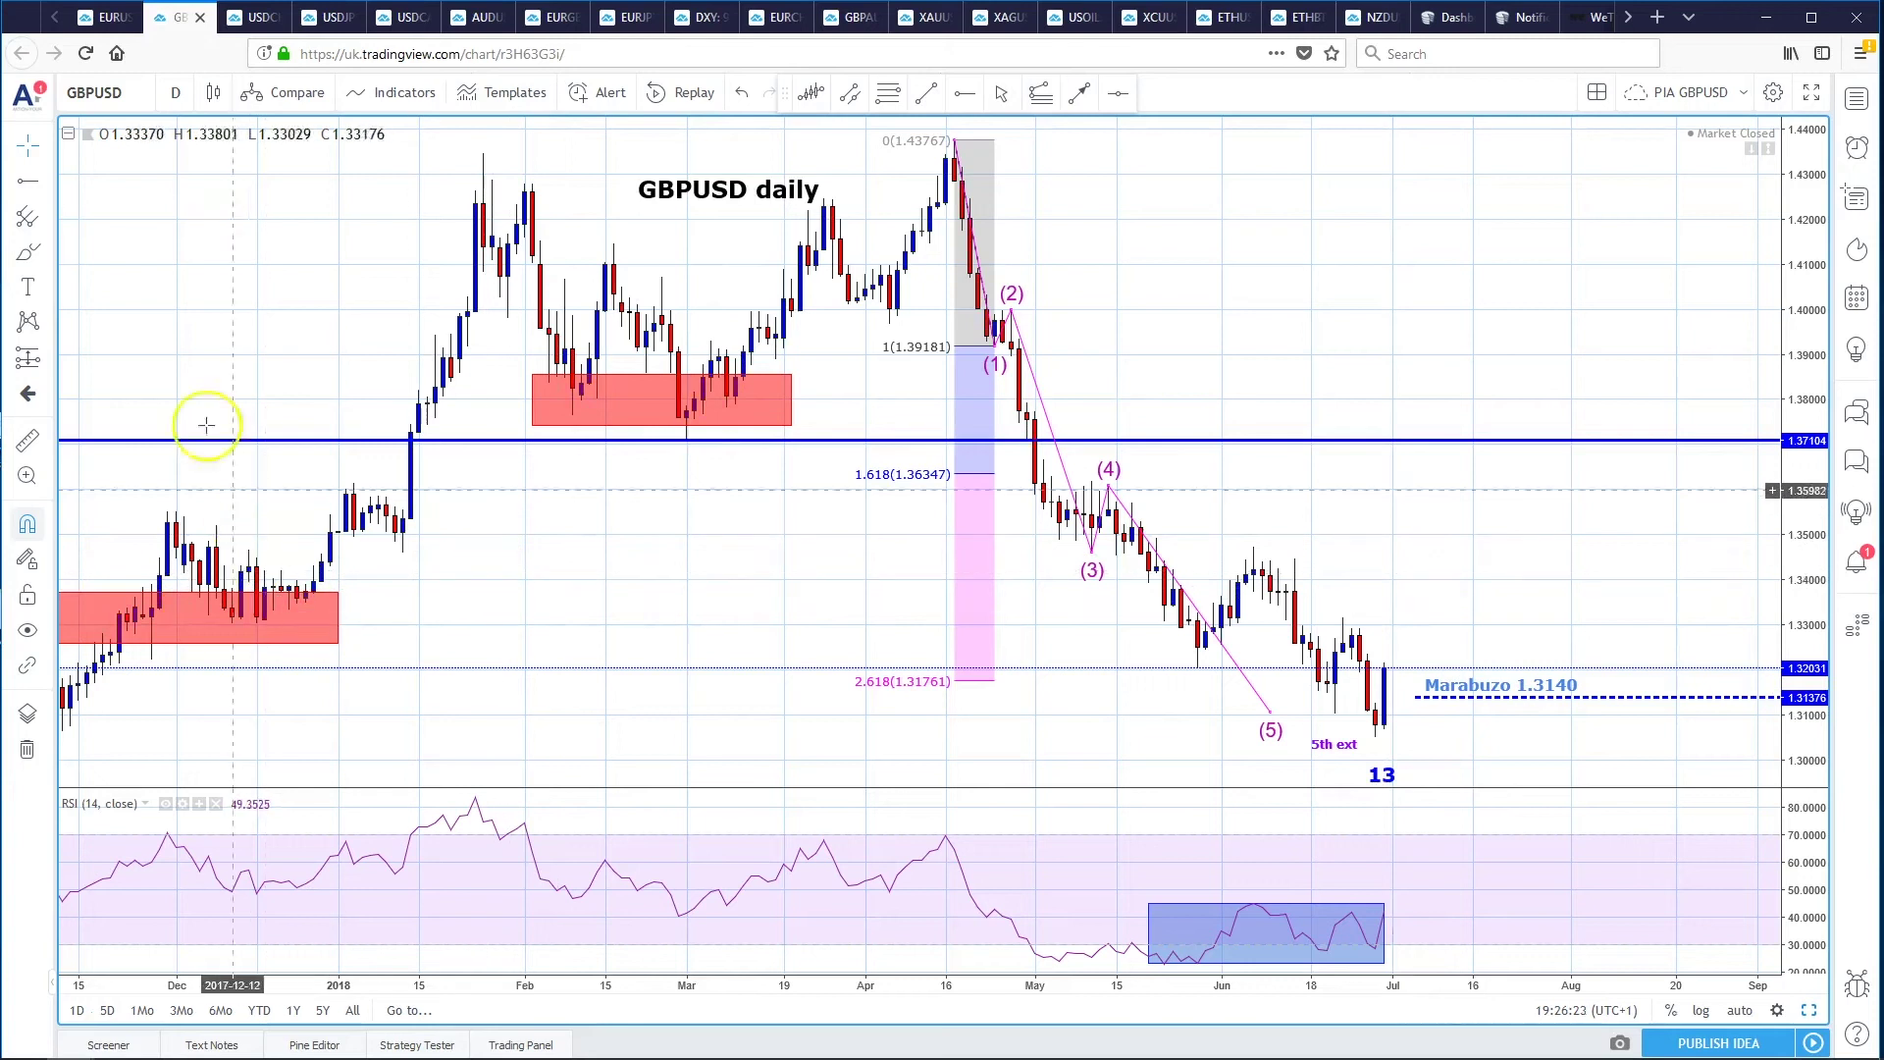
- Draw a falling wedge: trend lines from the late-May low and mid-June high converging below the latest candles
{"action": "left_click", "coordinate": [43, 187]}
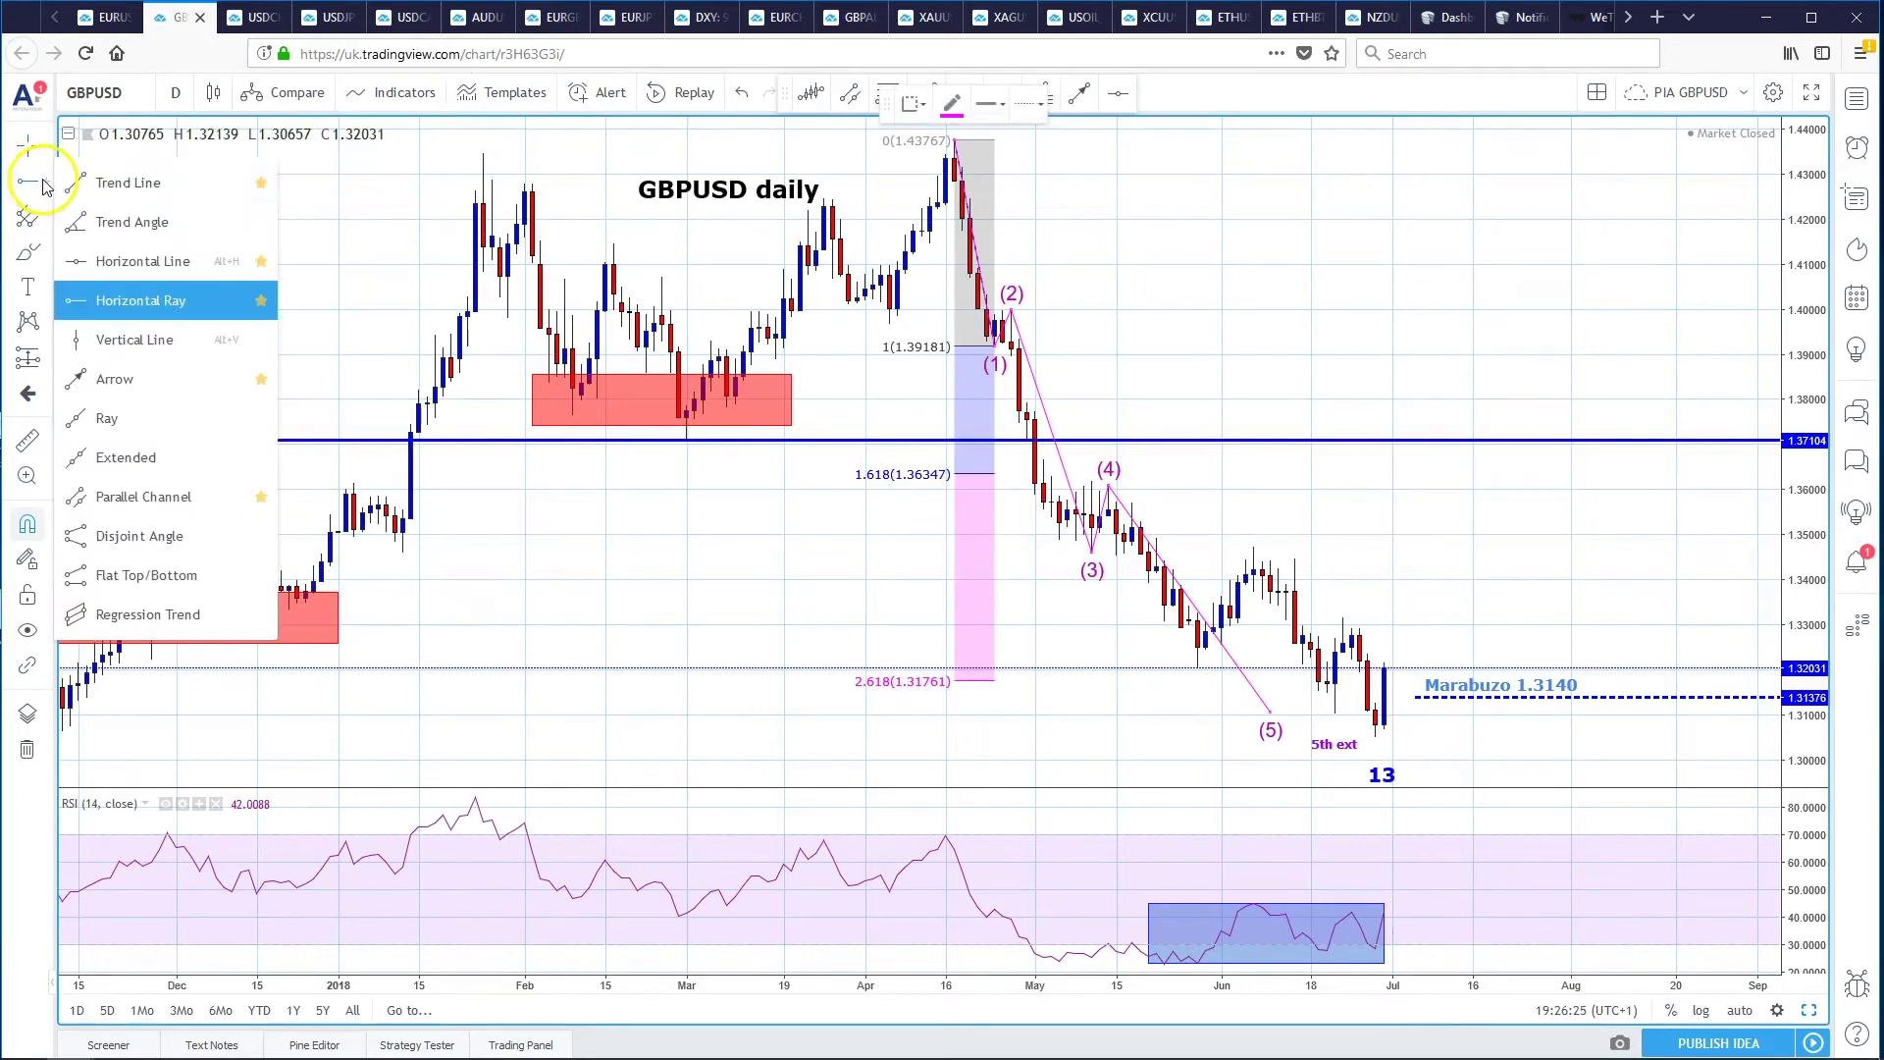
{"action": "left_click", "coordinate": [98, 181]}
{"action": "left_click", "coordinate": [1198, 668]}
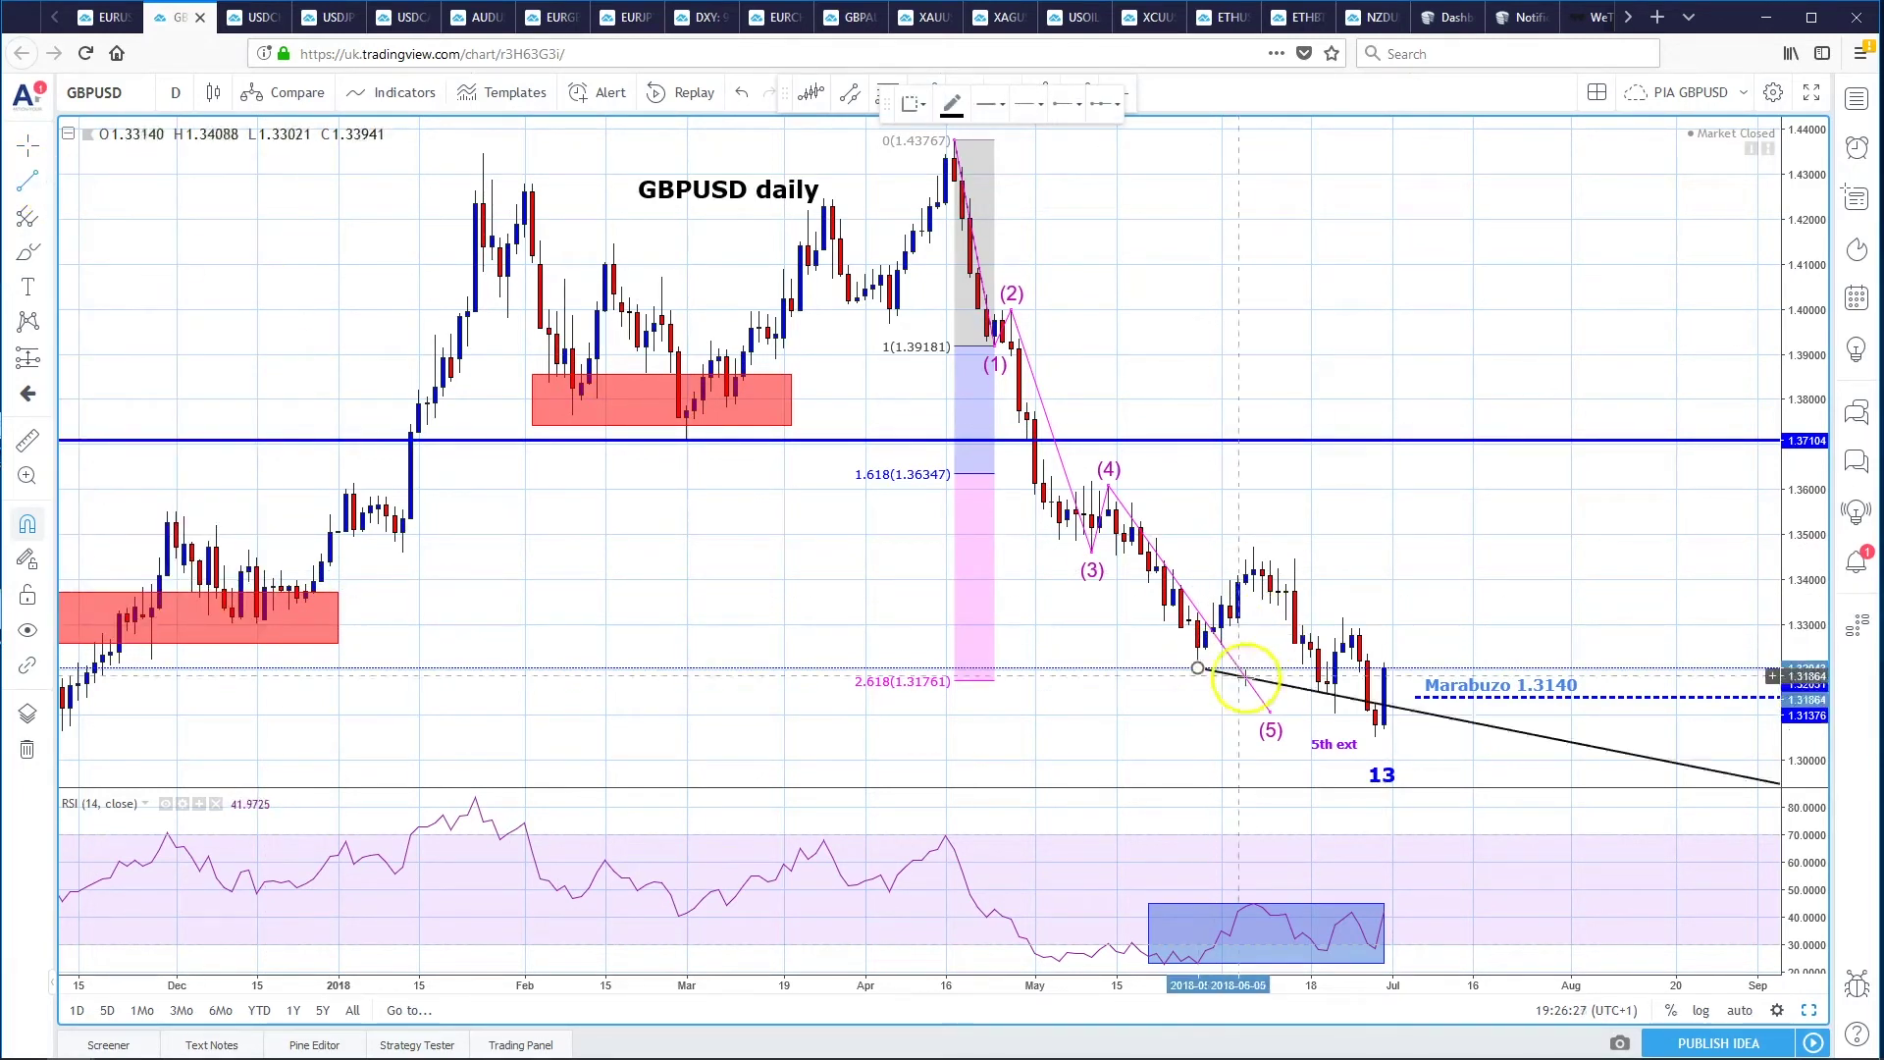
{"action": "left_click", "coordinate": [1464, 771]}
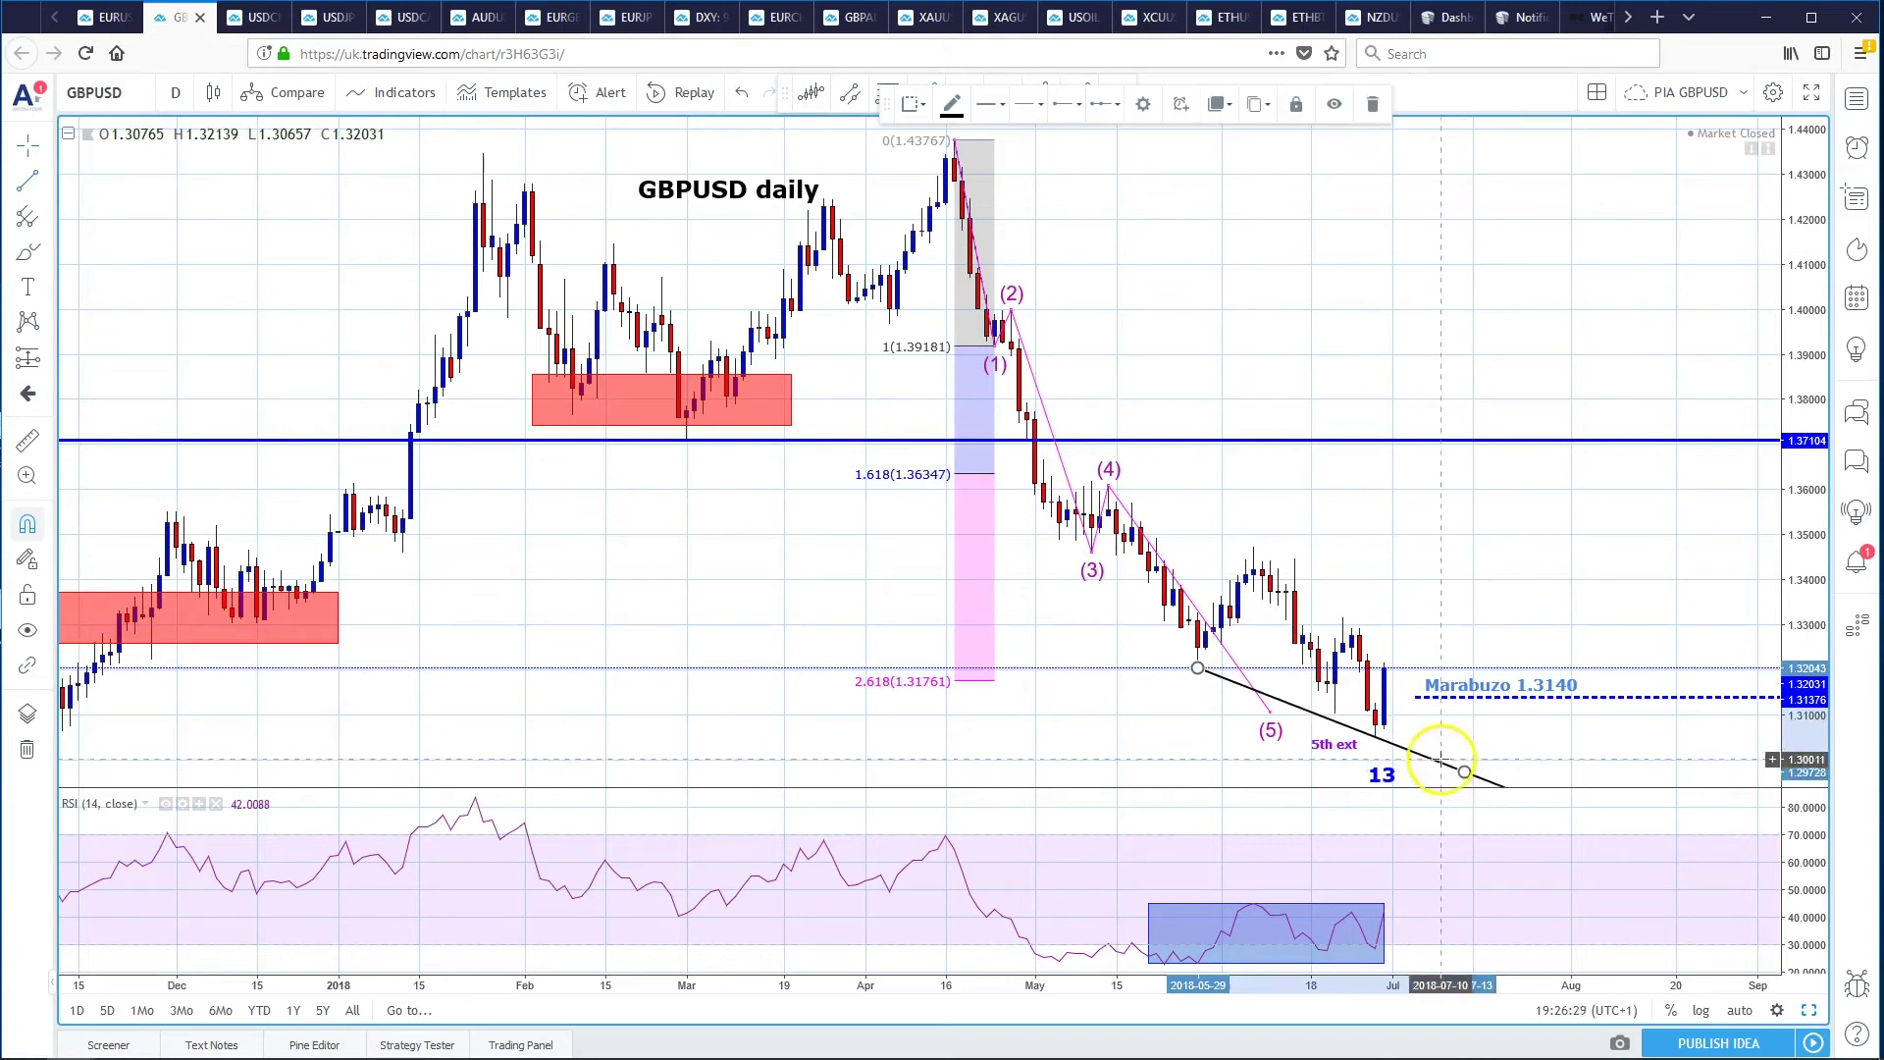
{"action": "left_click", "coordinate": [28, 179]}
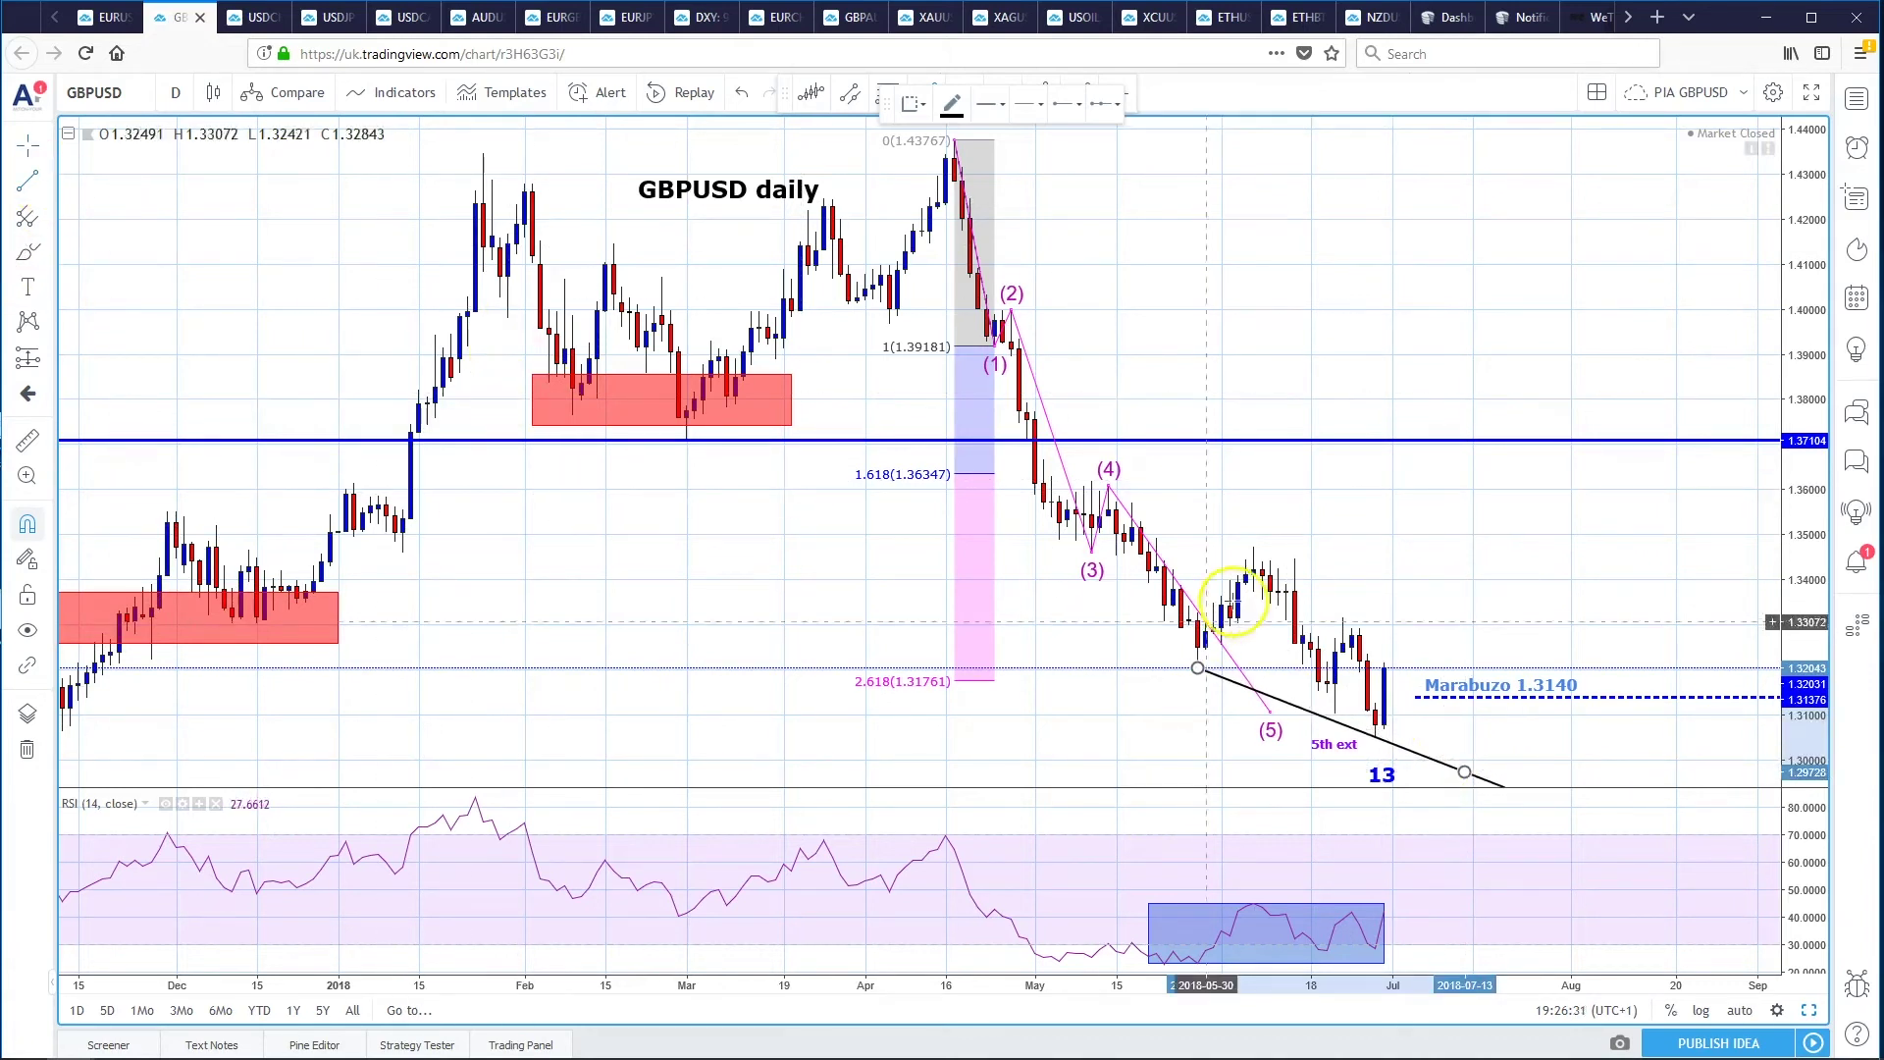
{"action": "left_click", "coordinate": [1295, 559]}
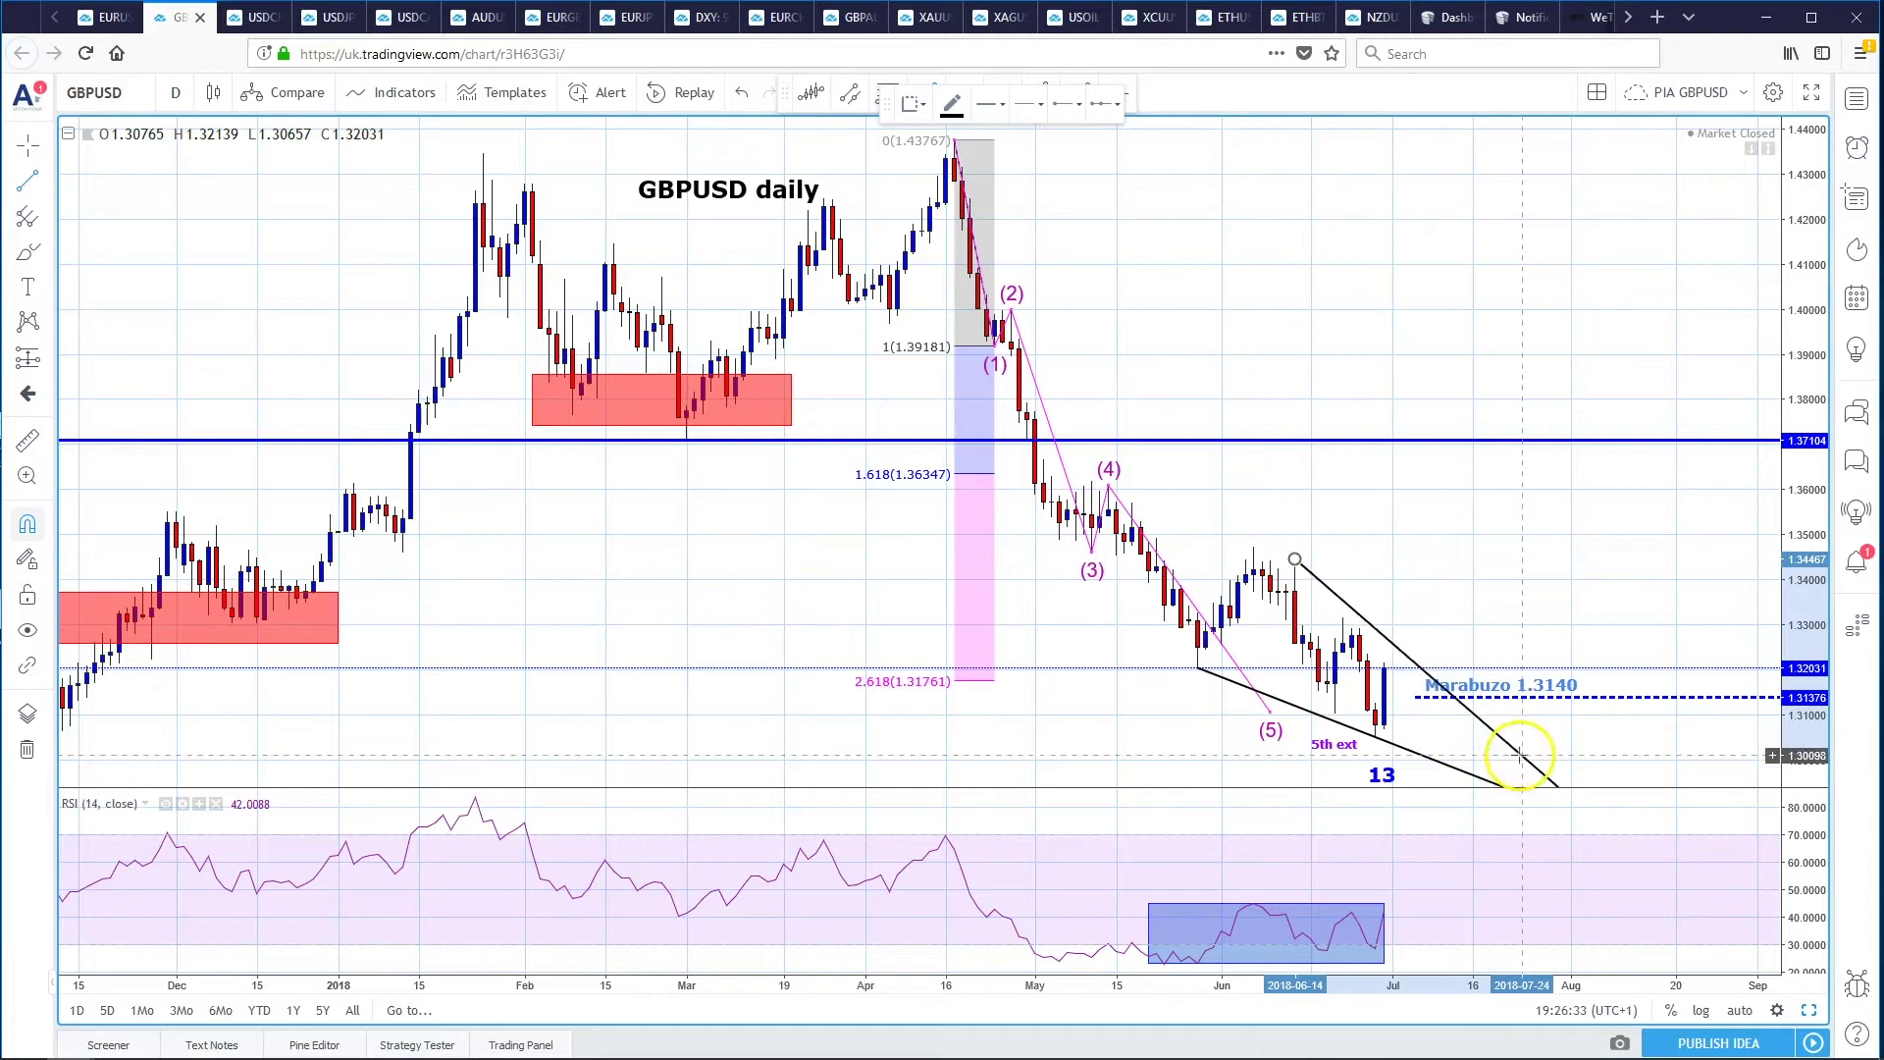
{"action": "left_click", "coordinate": [1504, 781]}
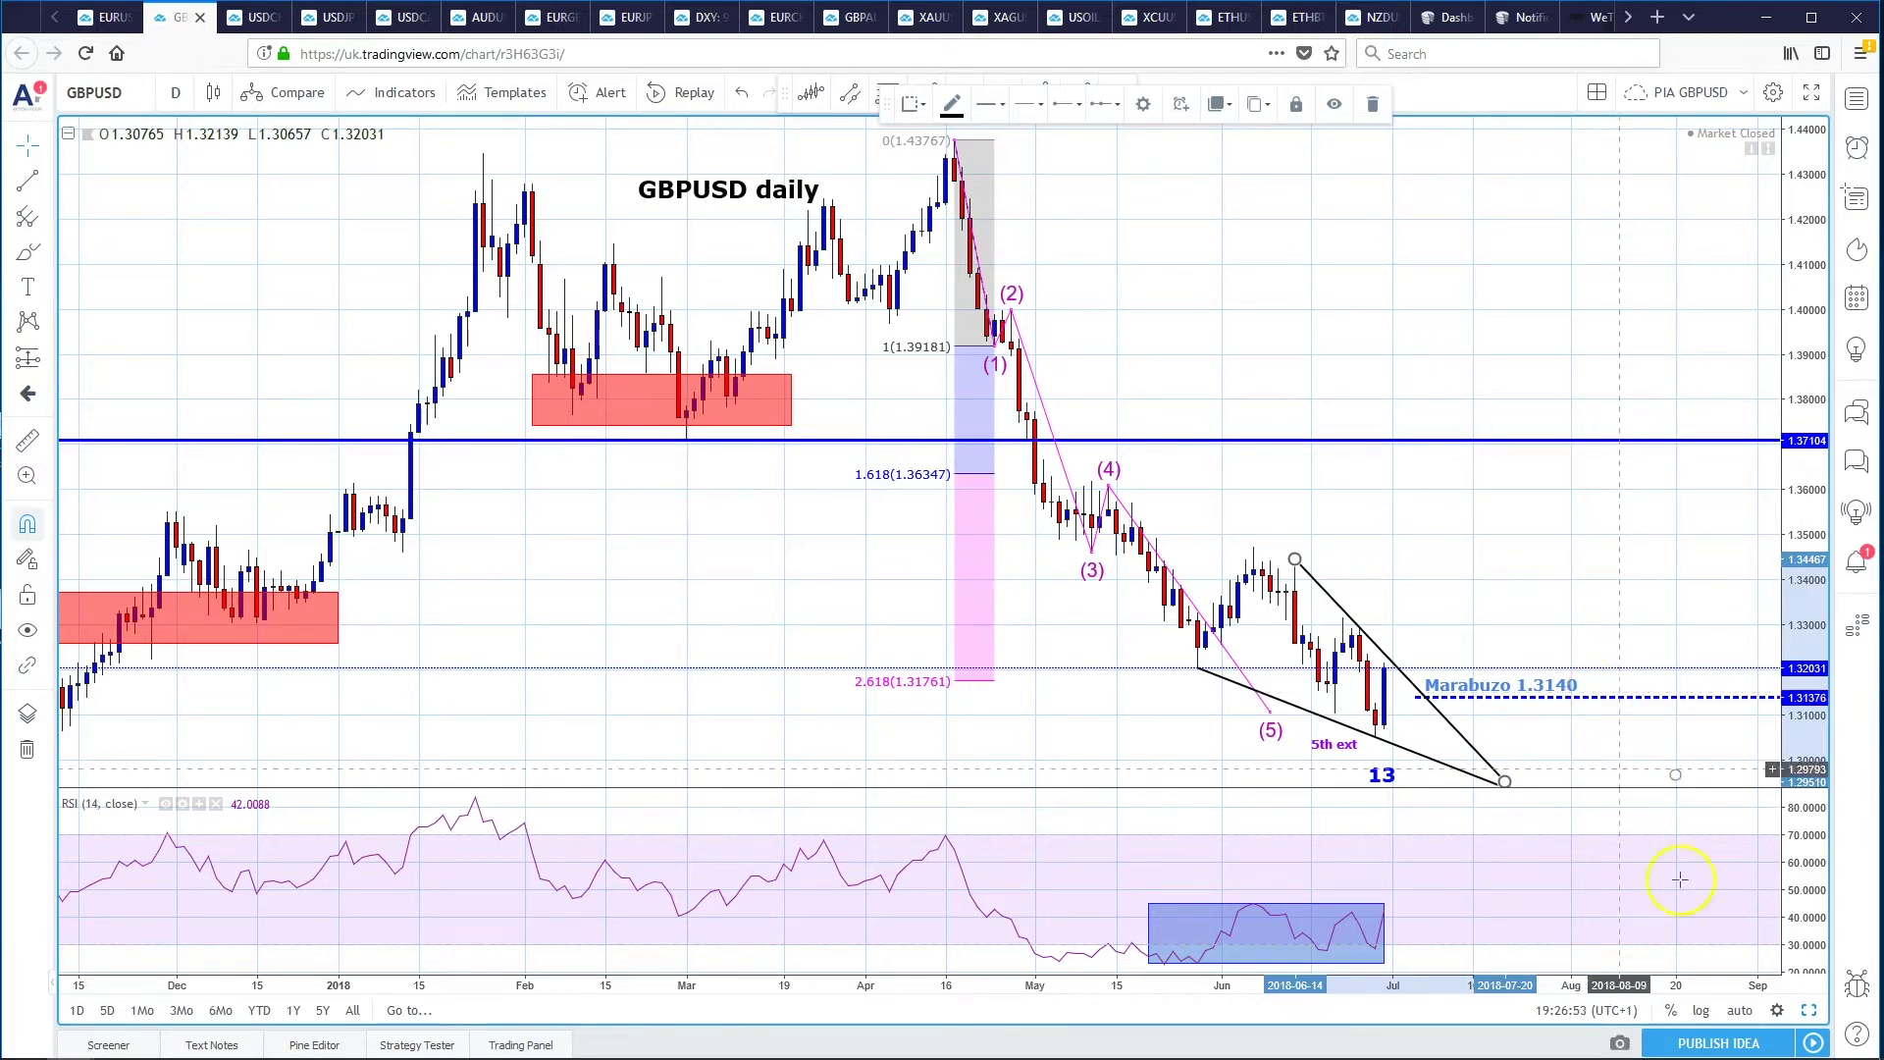
- Restore the four-chart grid, then maximize the GBPUSD Daily wedge chart and pan it slightly left
{"action": "left_click", "coordinate": [1810, 1010]}
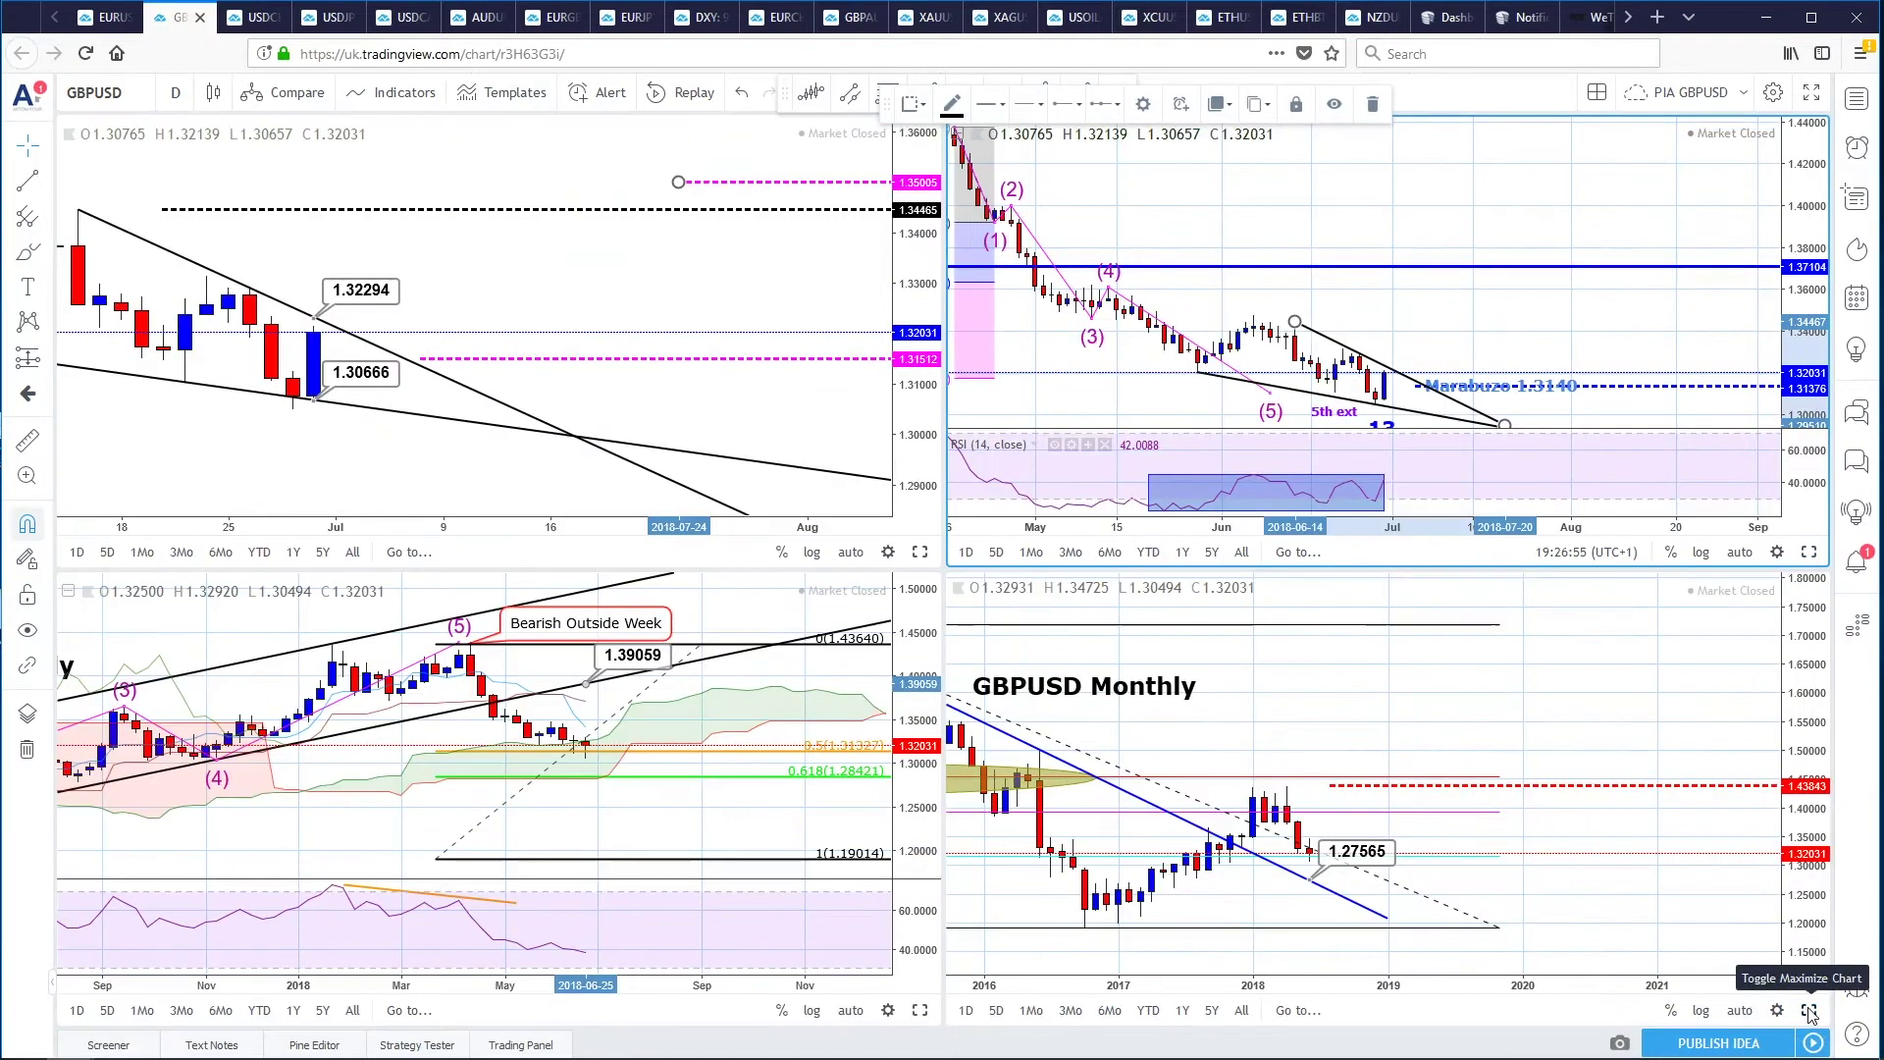
{"action": "left_click", "coordinate": [919, 551]}
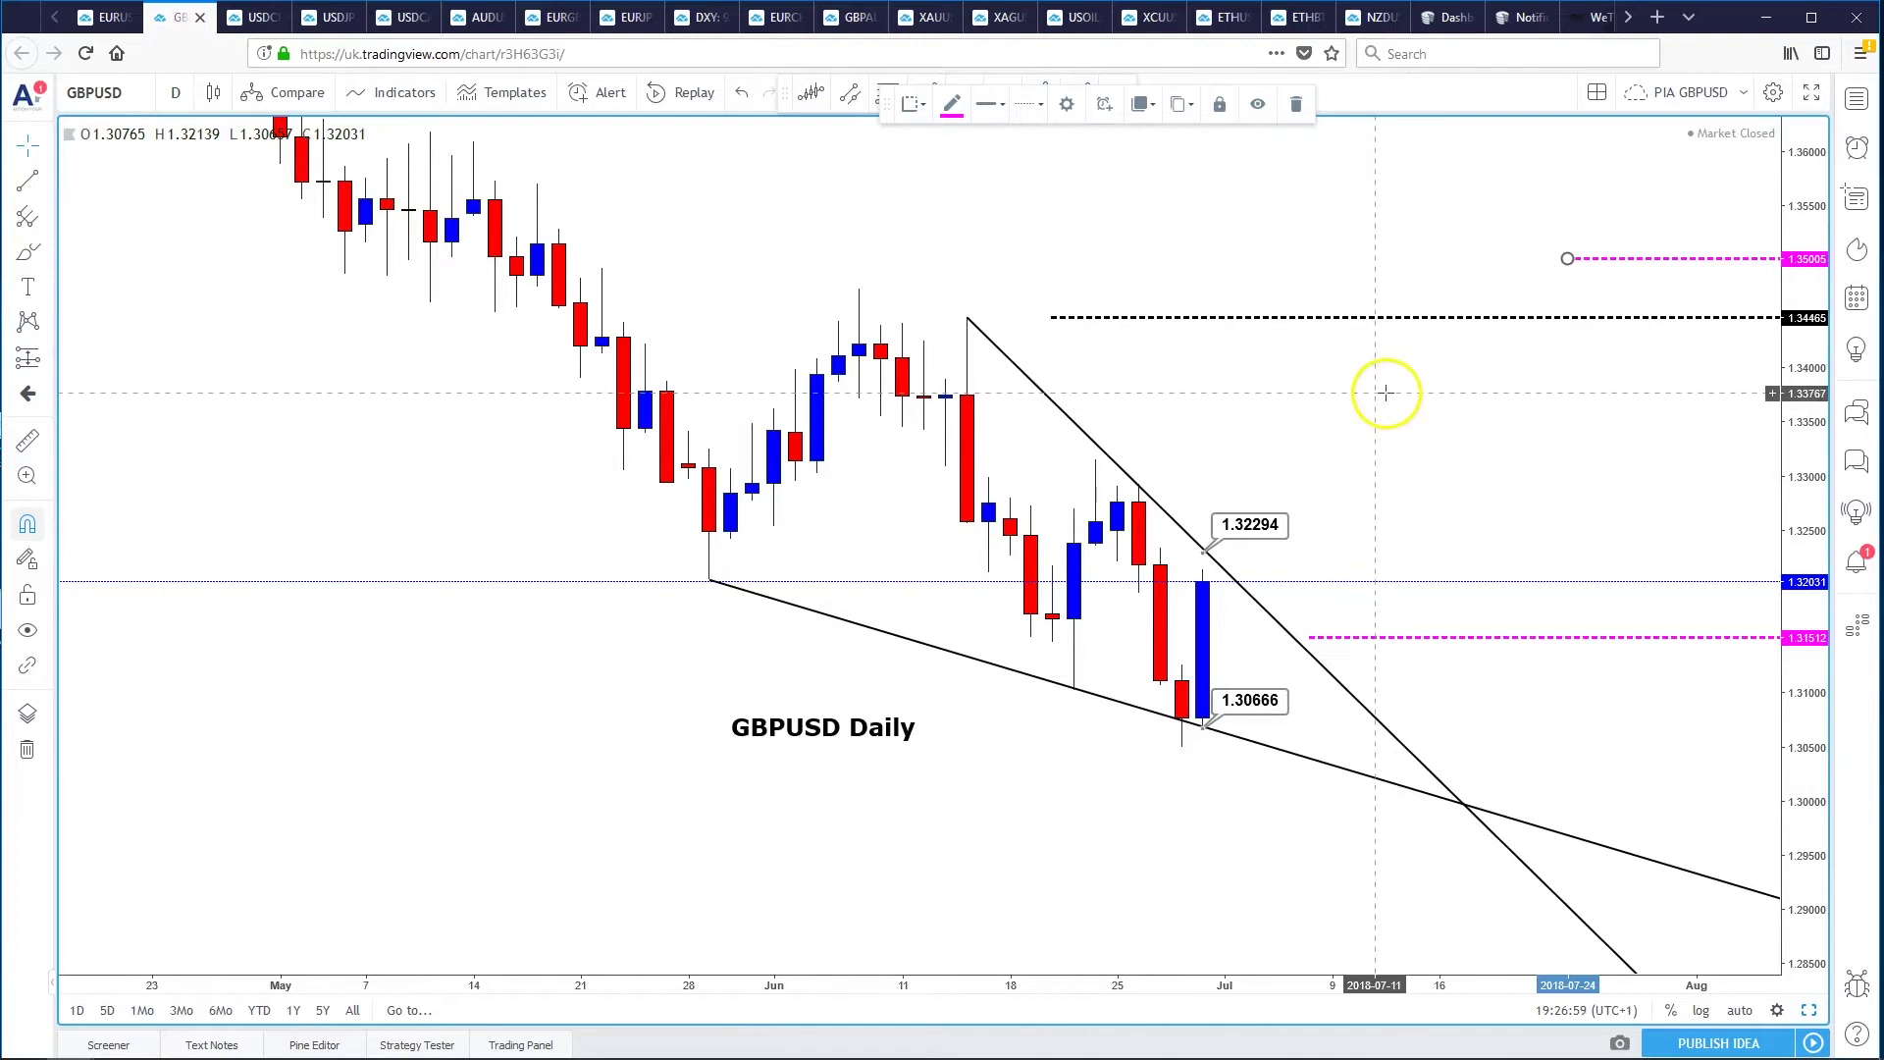
{"action": "left_click_drag", "start_coordinate": [1333, 395], "coordinate": [1303, 395]}
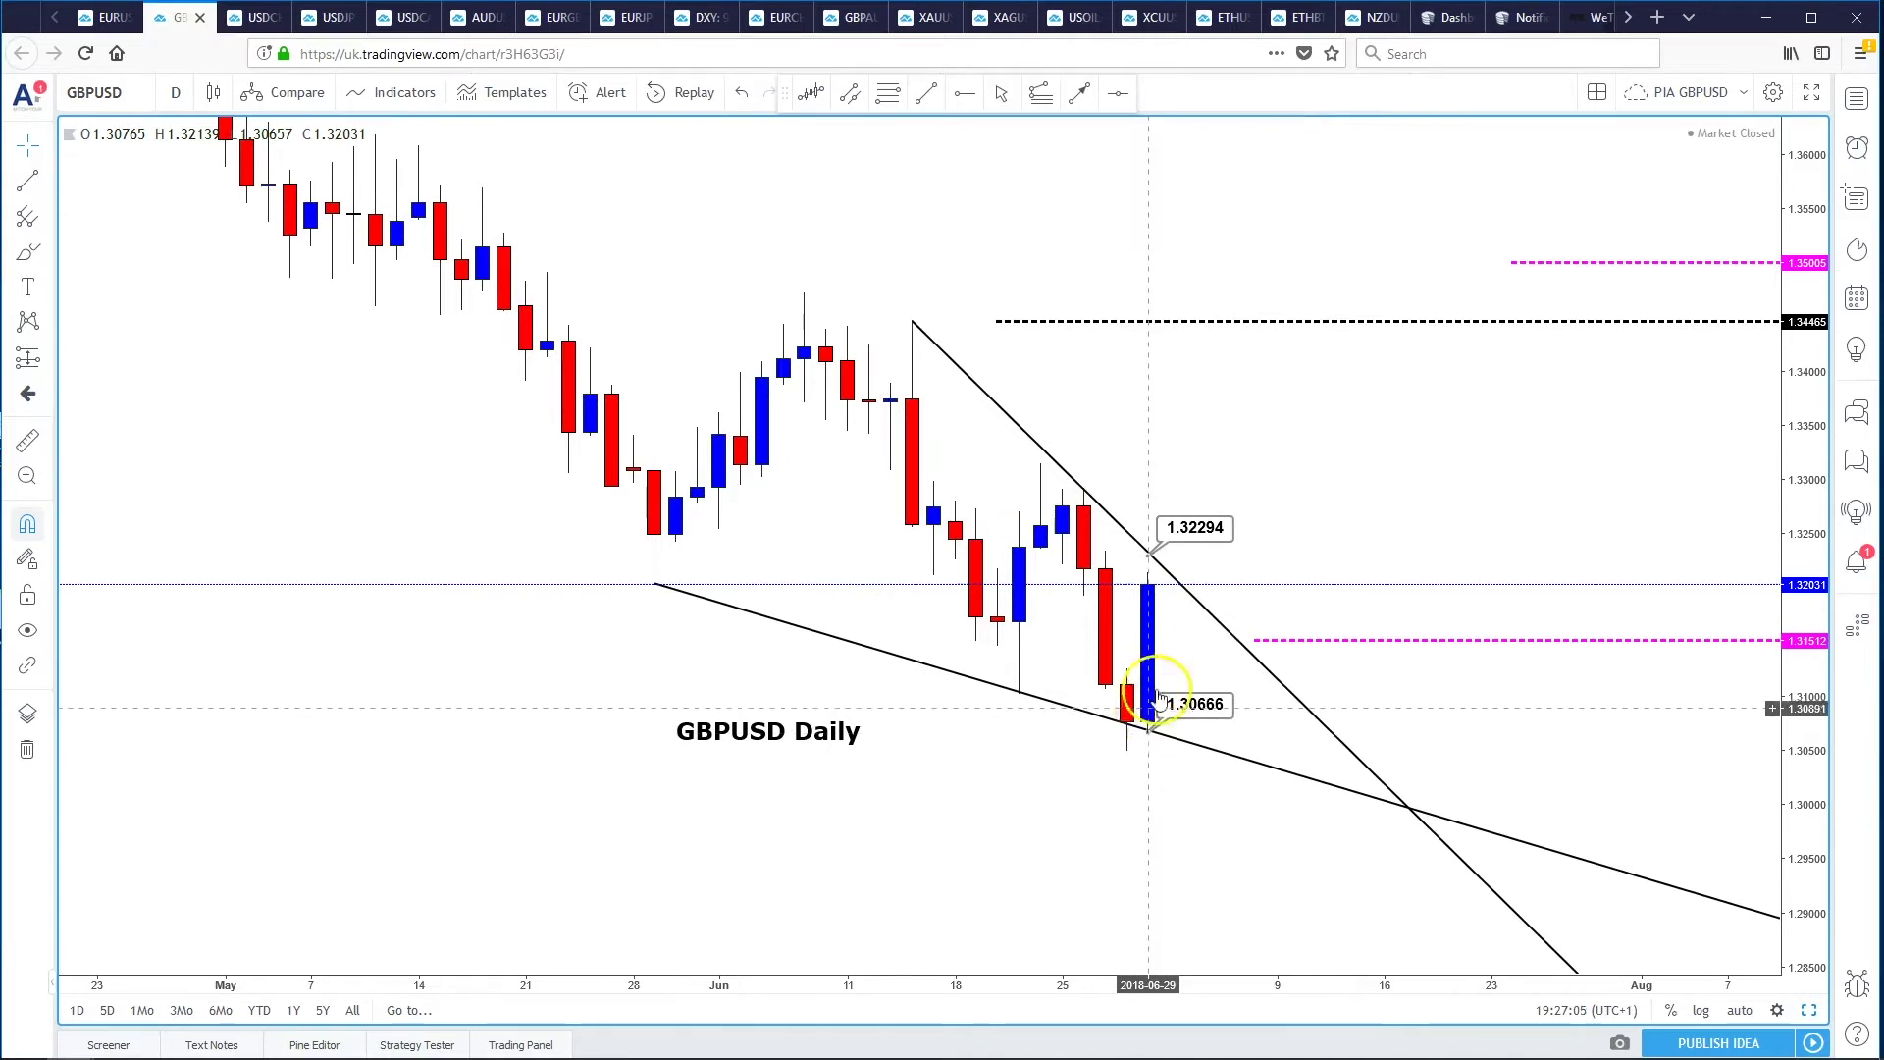
- Deselect the lower wedge line and switch to the USDCHF layout
{"action": "left_click", "coordinate": [1248, 559]}
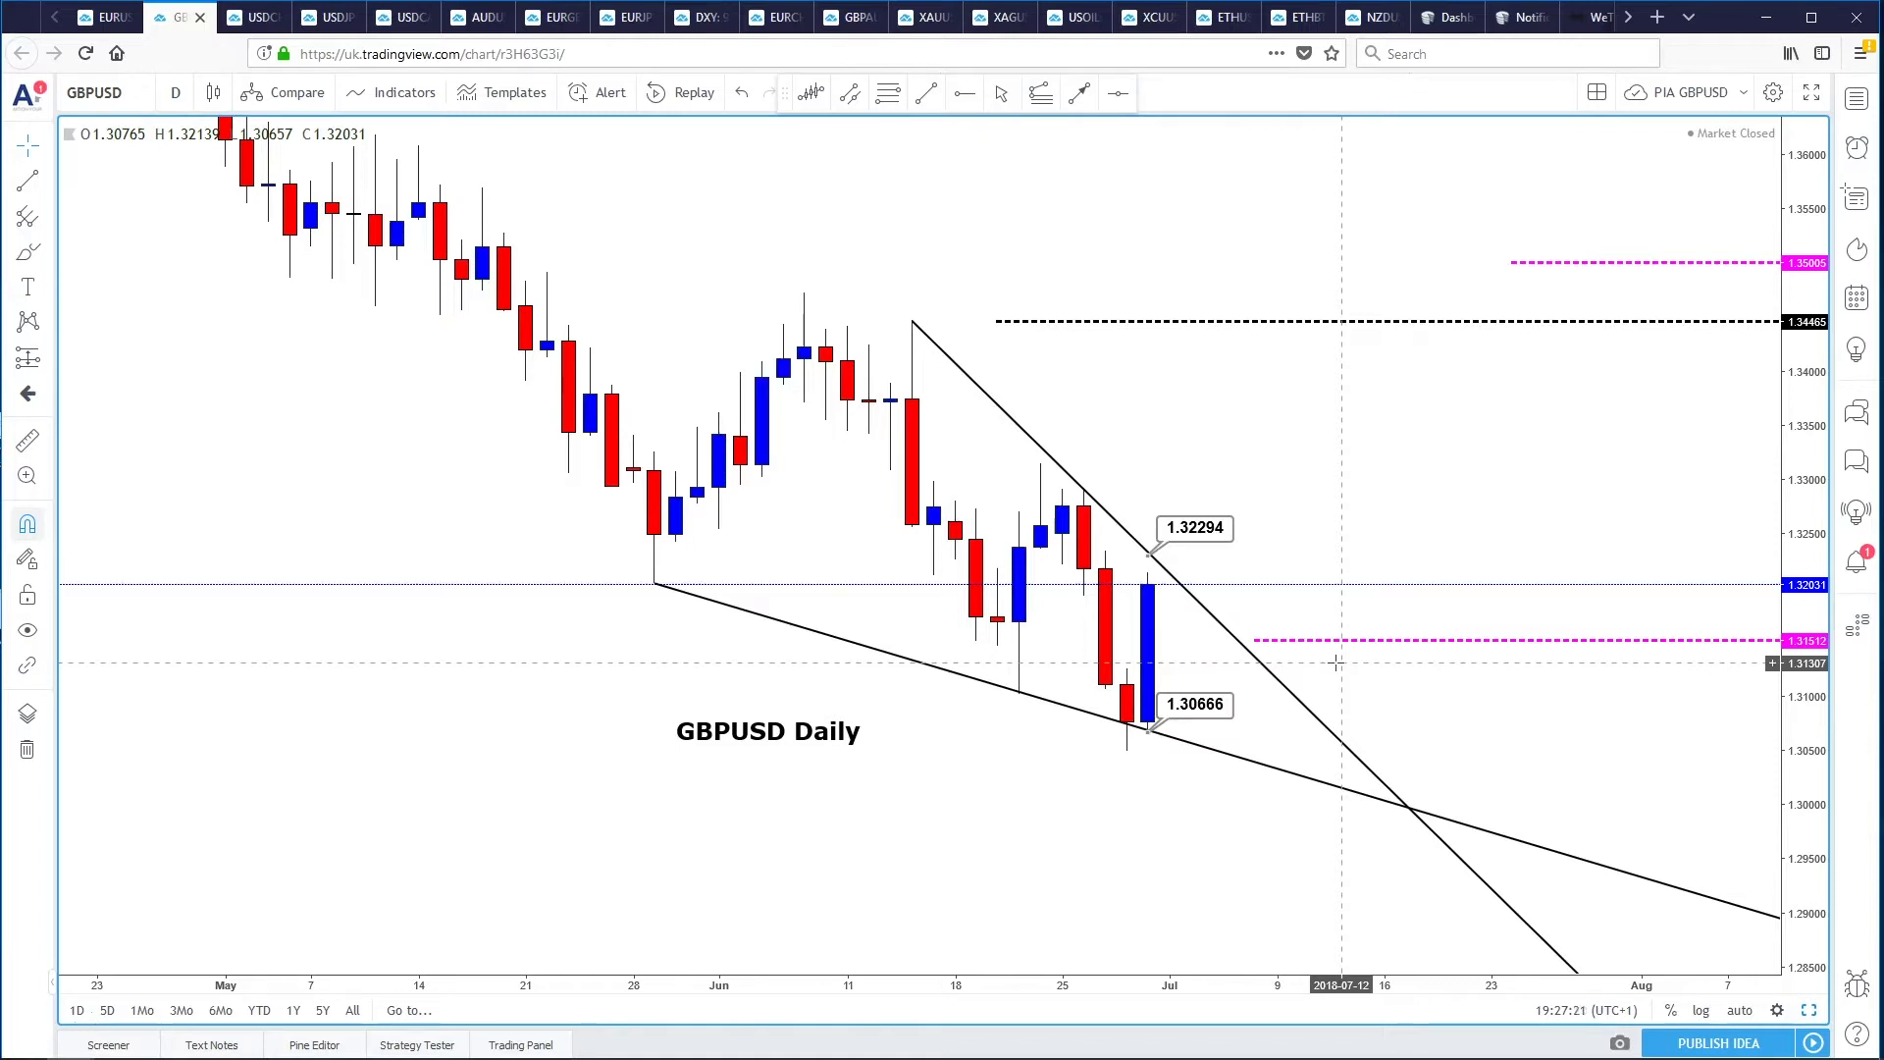
{"action": "left_click", "coordinate": [265, 20]}
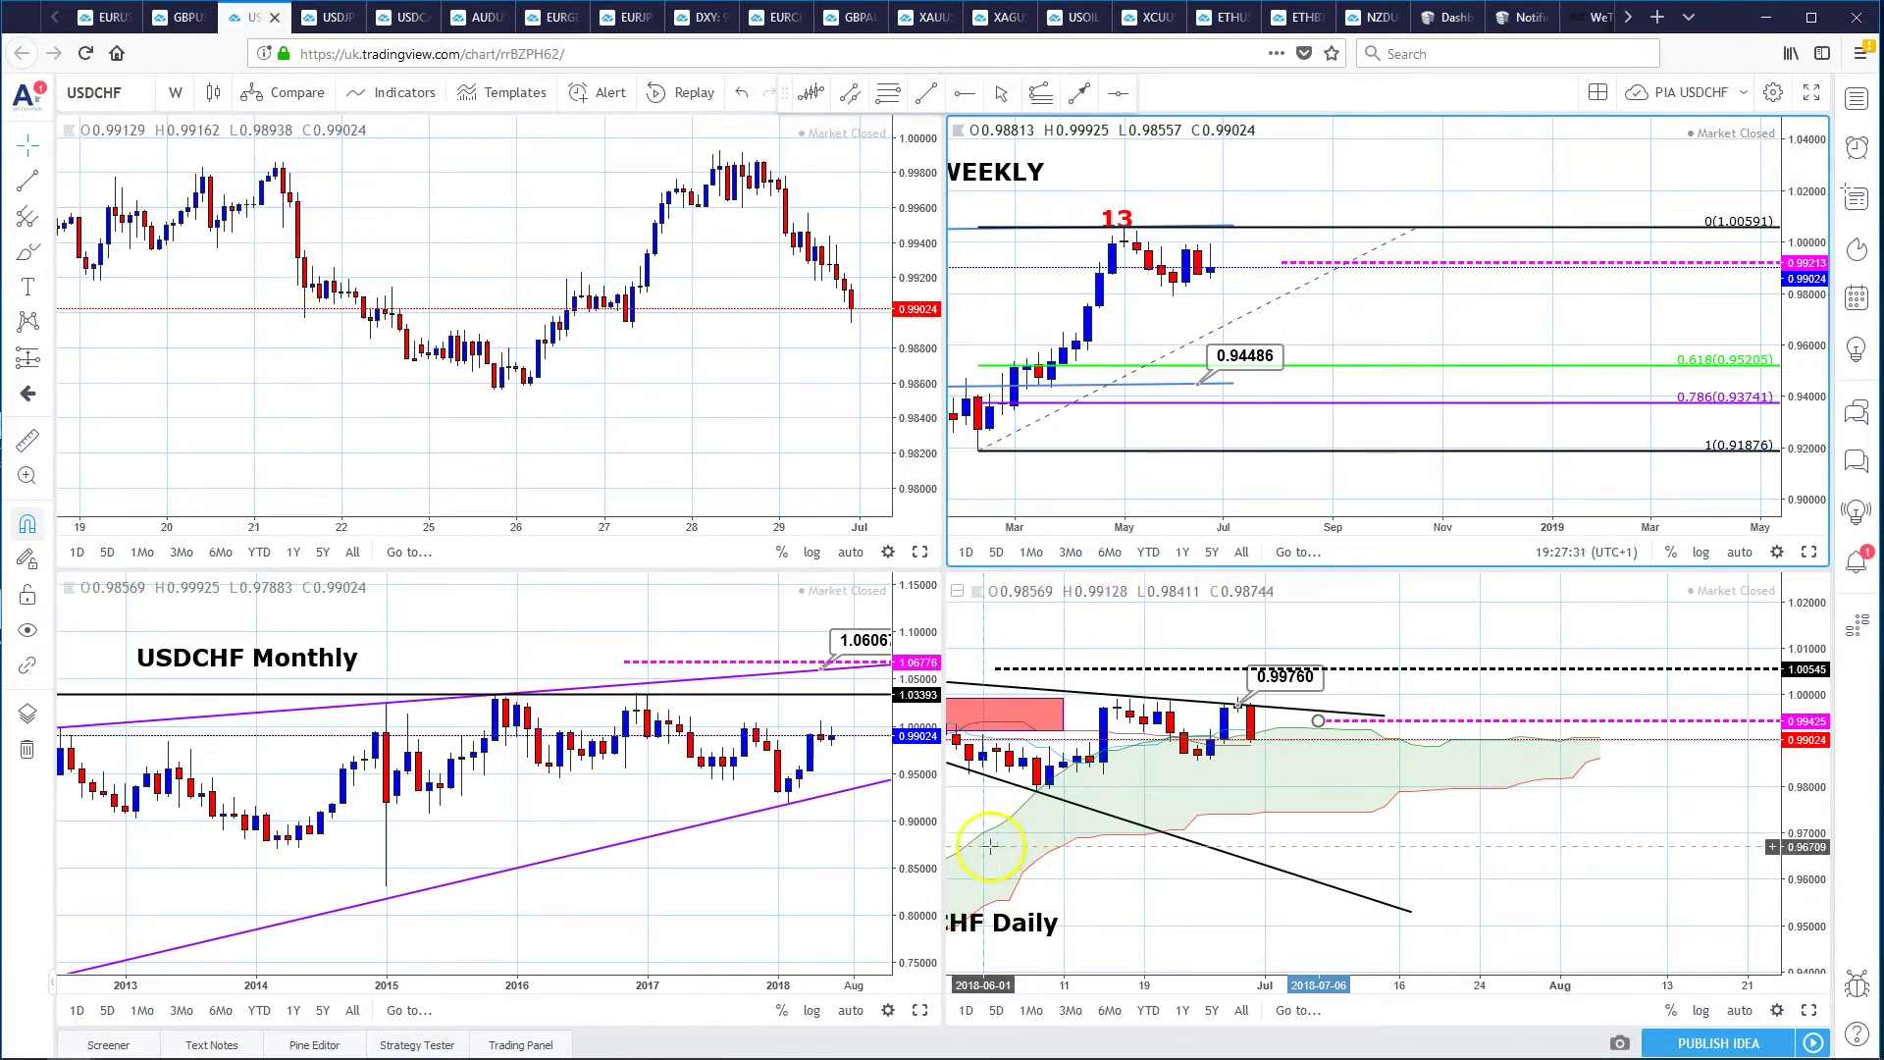
{"action": "left_click", "coordinate": [919, 1010]}
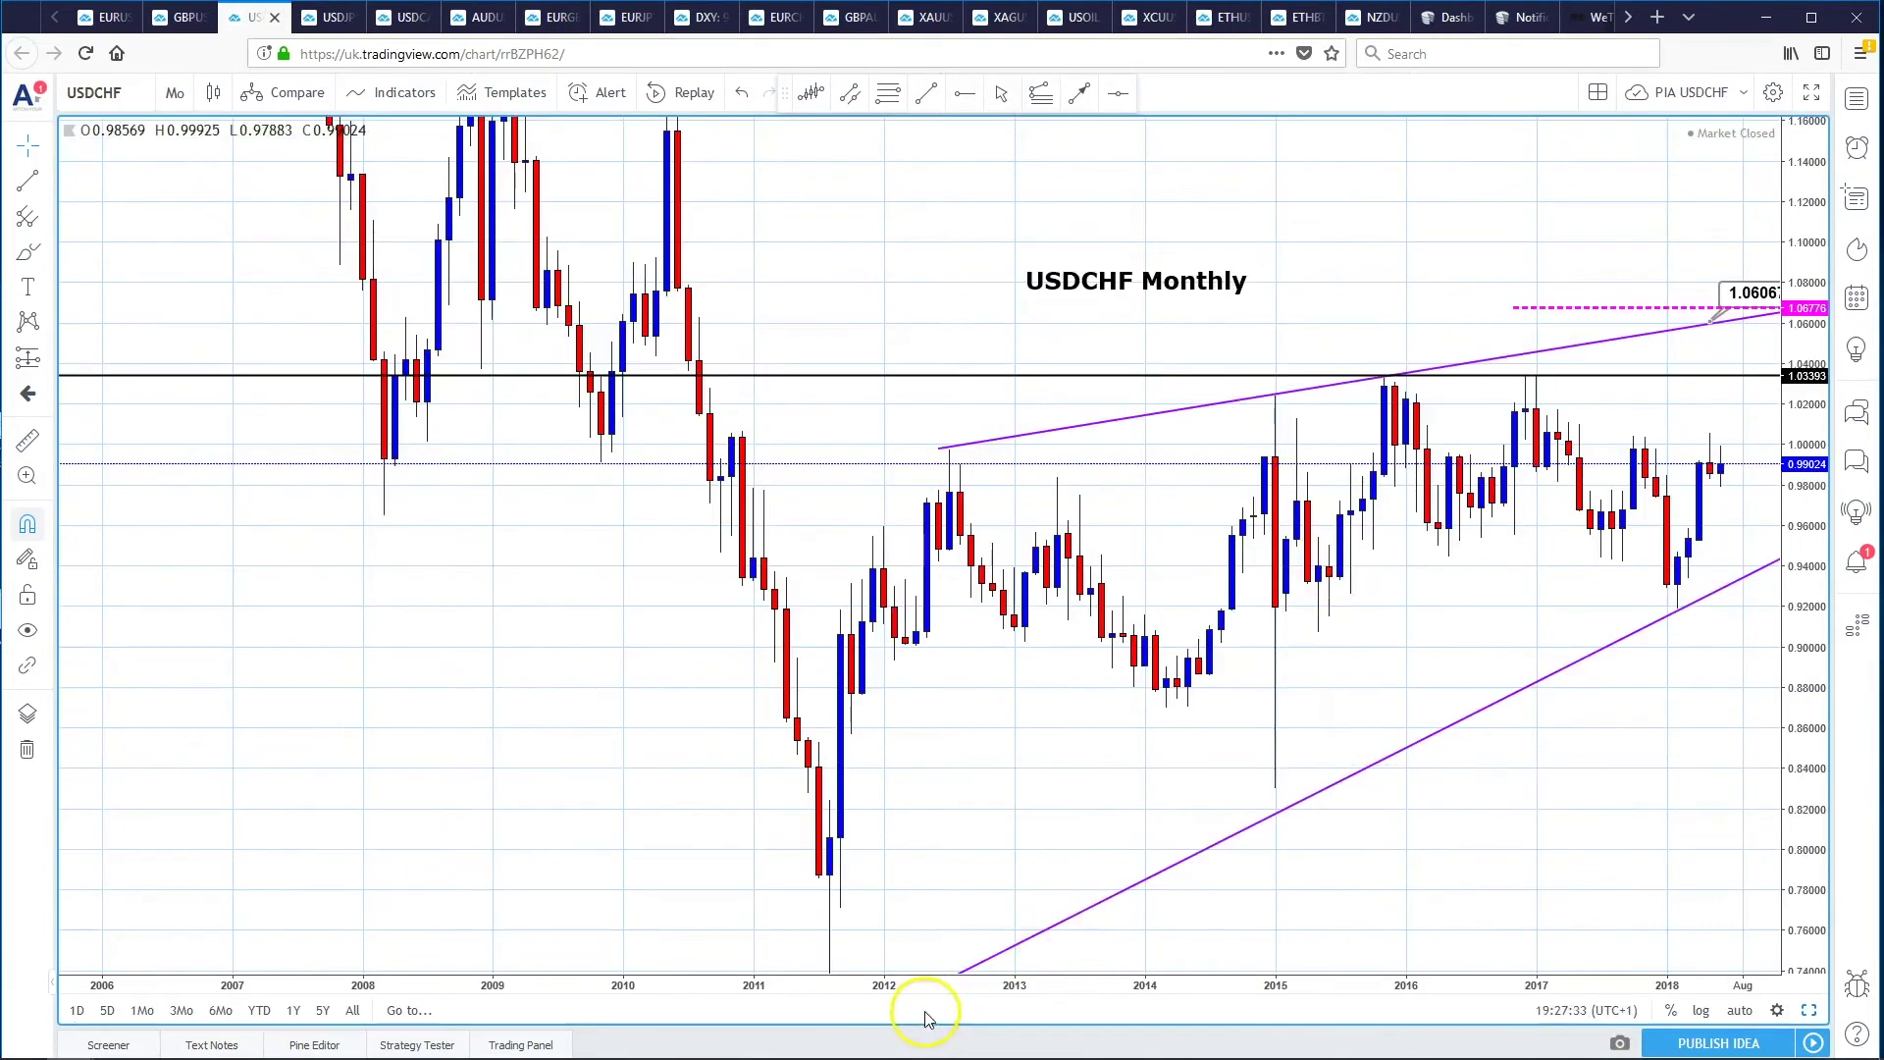
{"action": "left_click_drag", "start_coordinate": [1211, 344], "coordinate": [840, 336]}
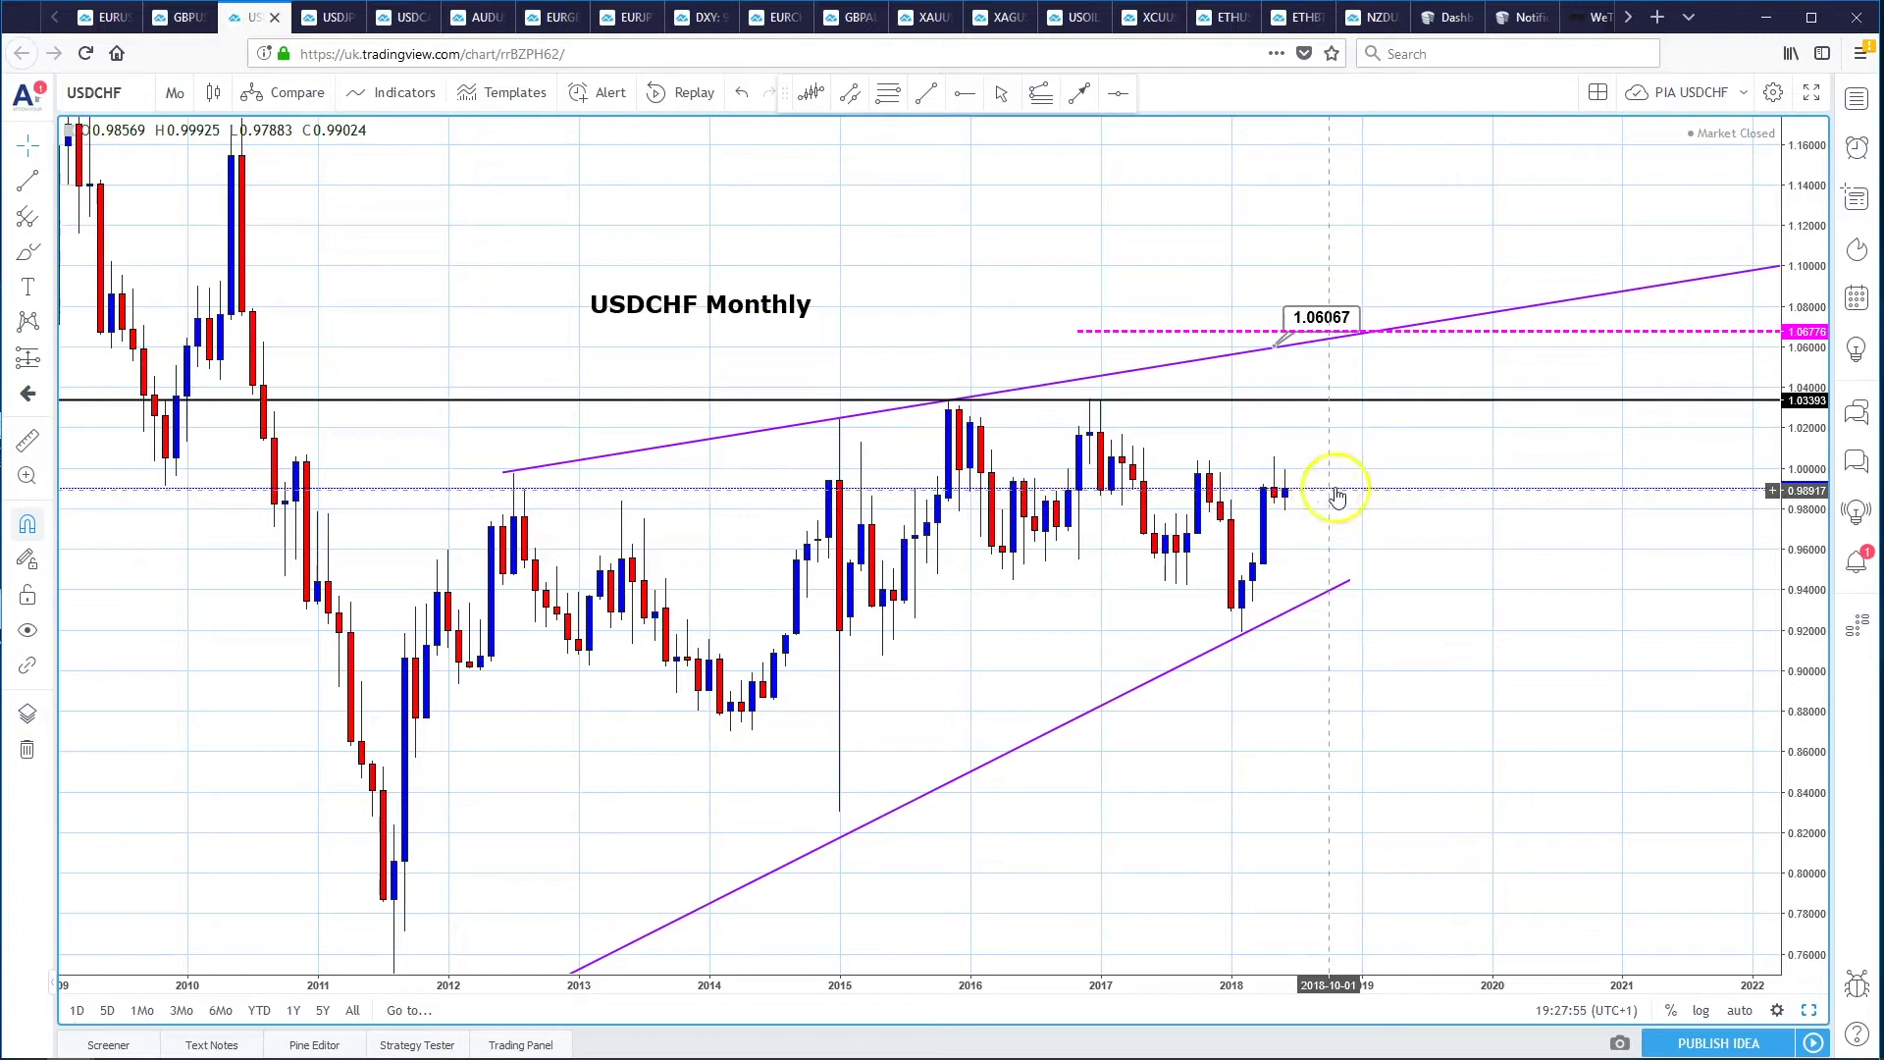
{"action": "left_click", "coordinate": [1809, 1009]}
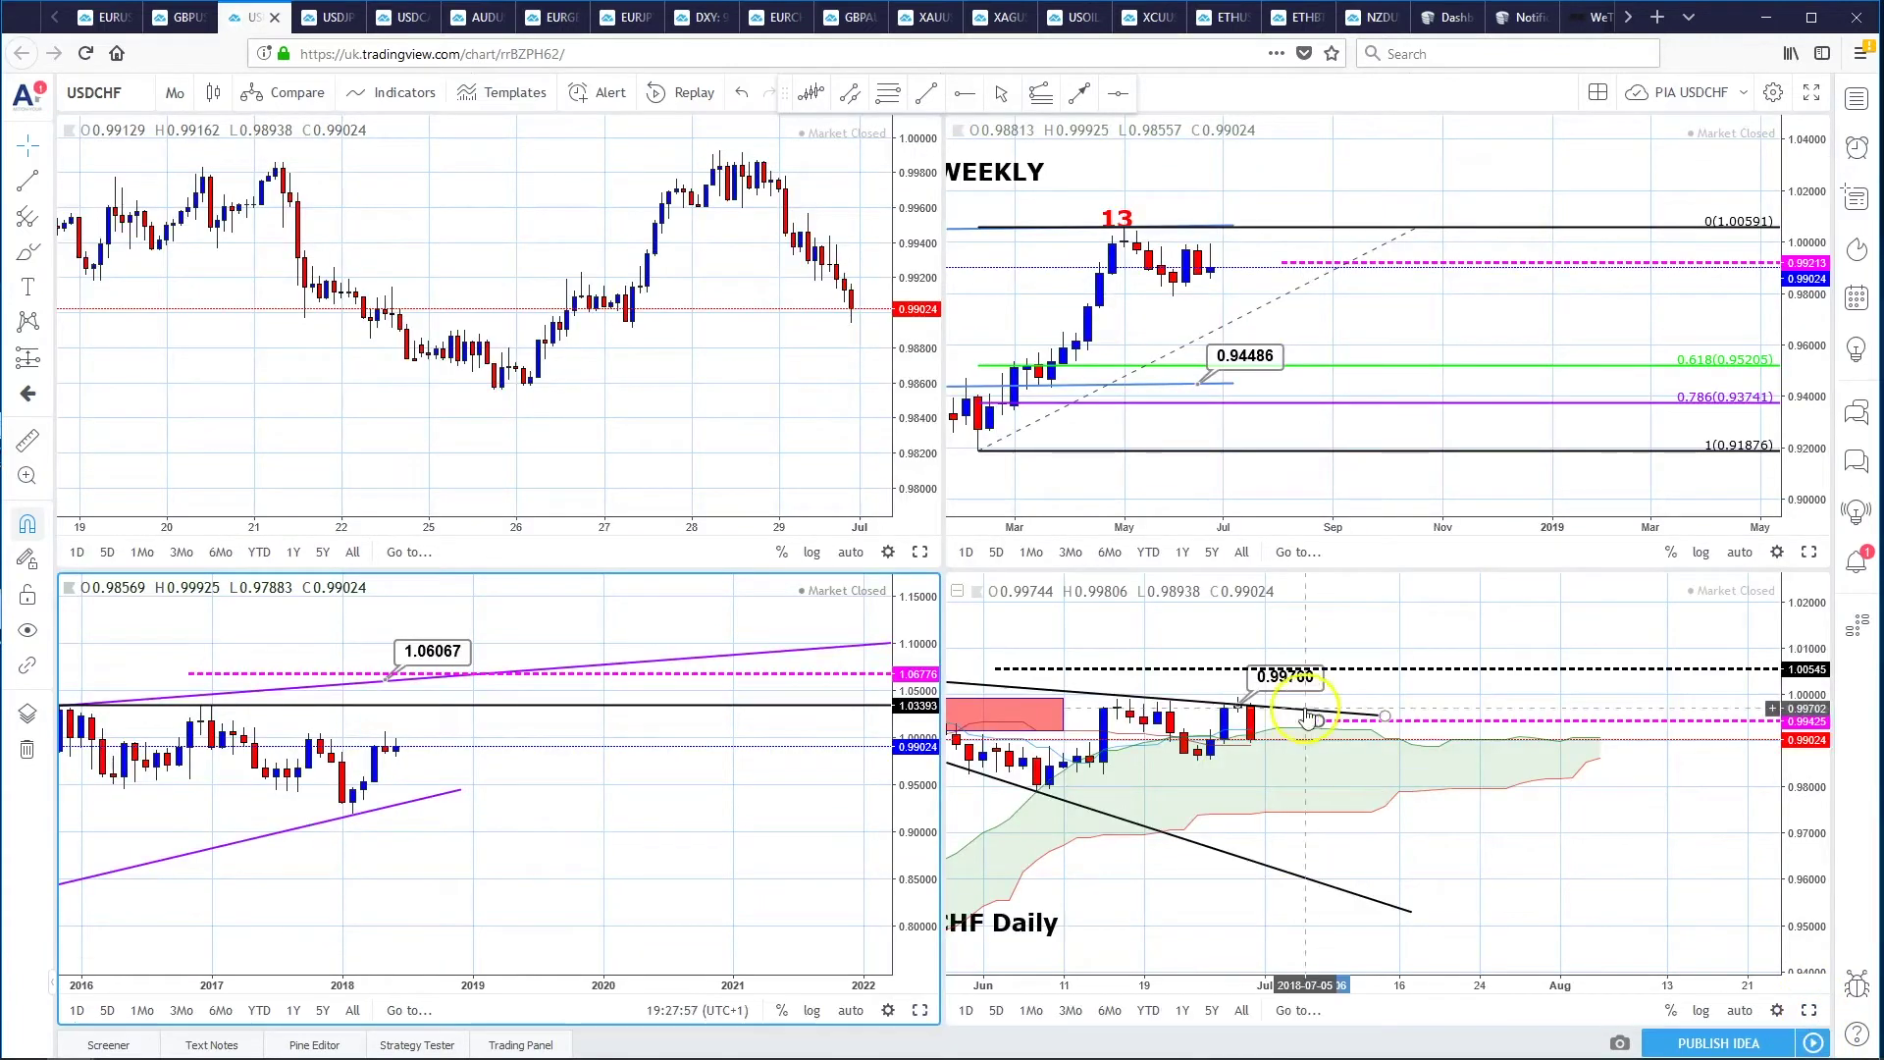
- Maximize the USDCHF Weekly chart and deselect its 13 label
{"action": "left_click", "coordinate": [1808, 552]}
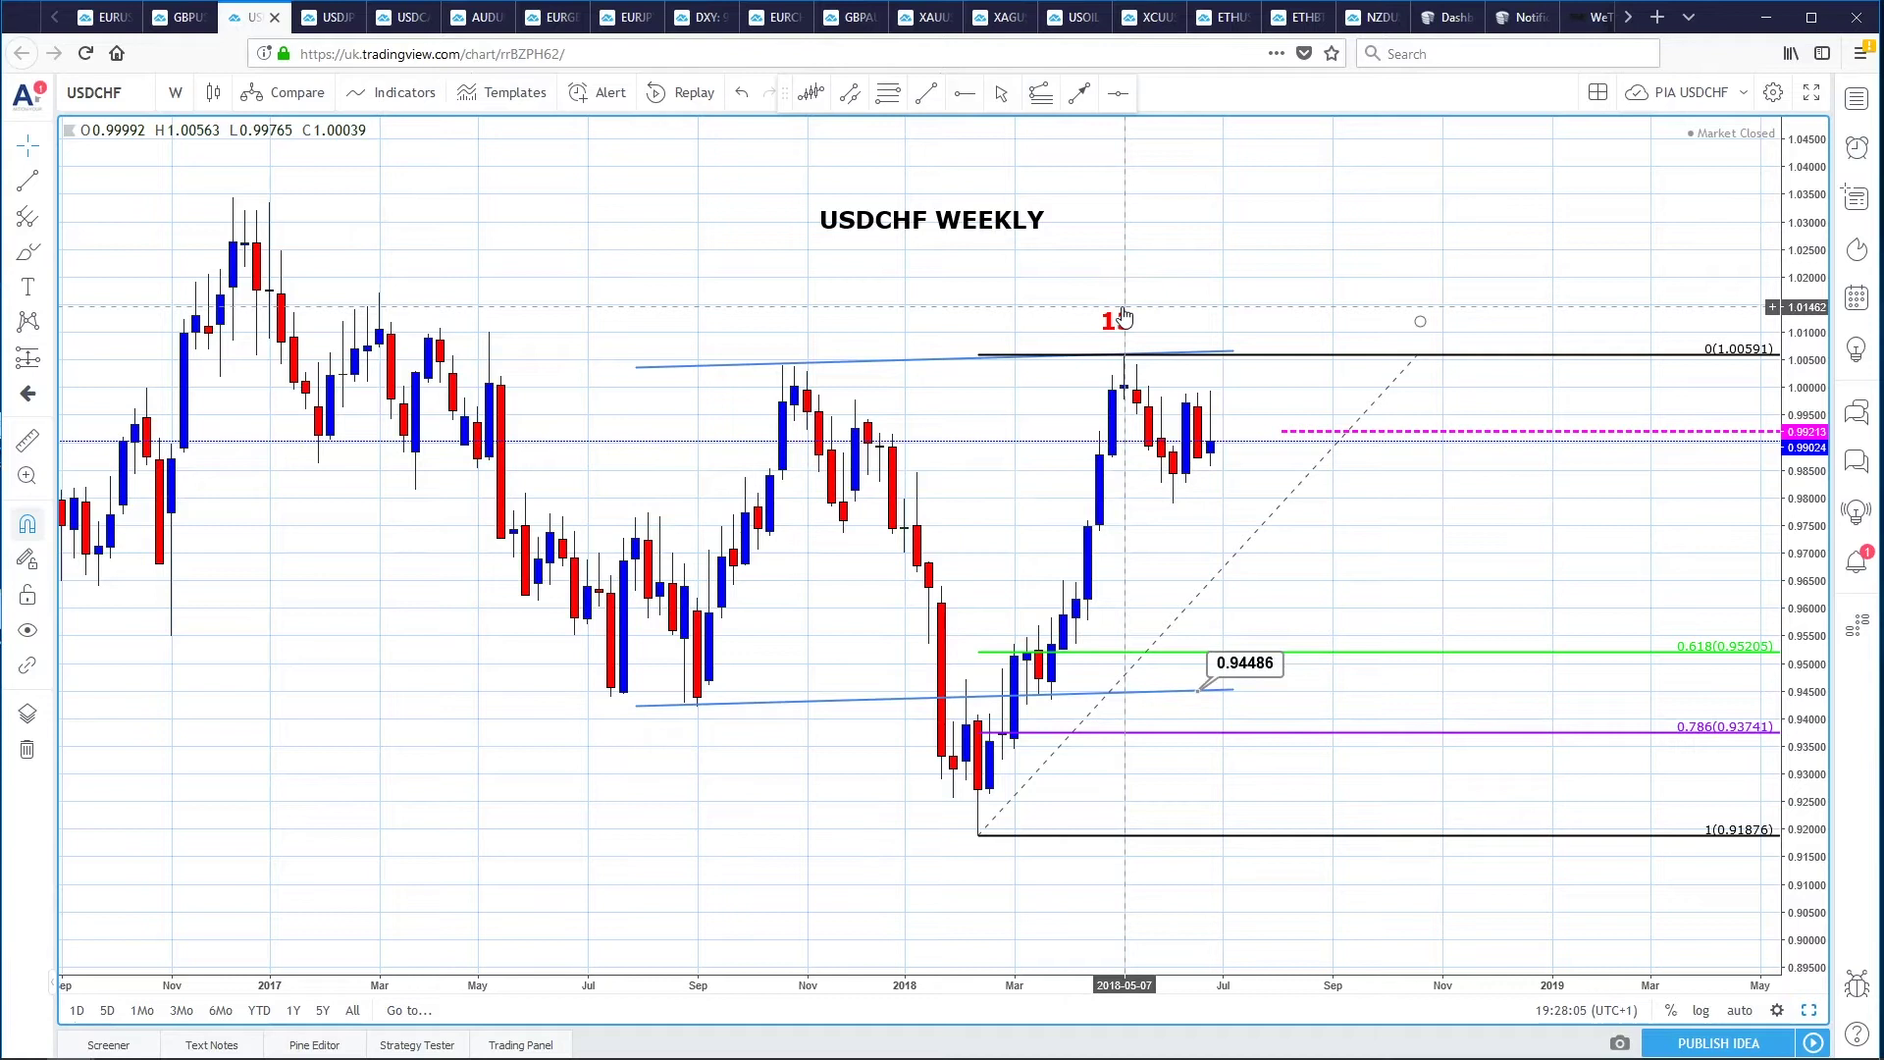
{"action": "left_click", "coordinate": [1176, 527]}
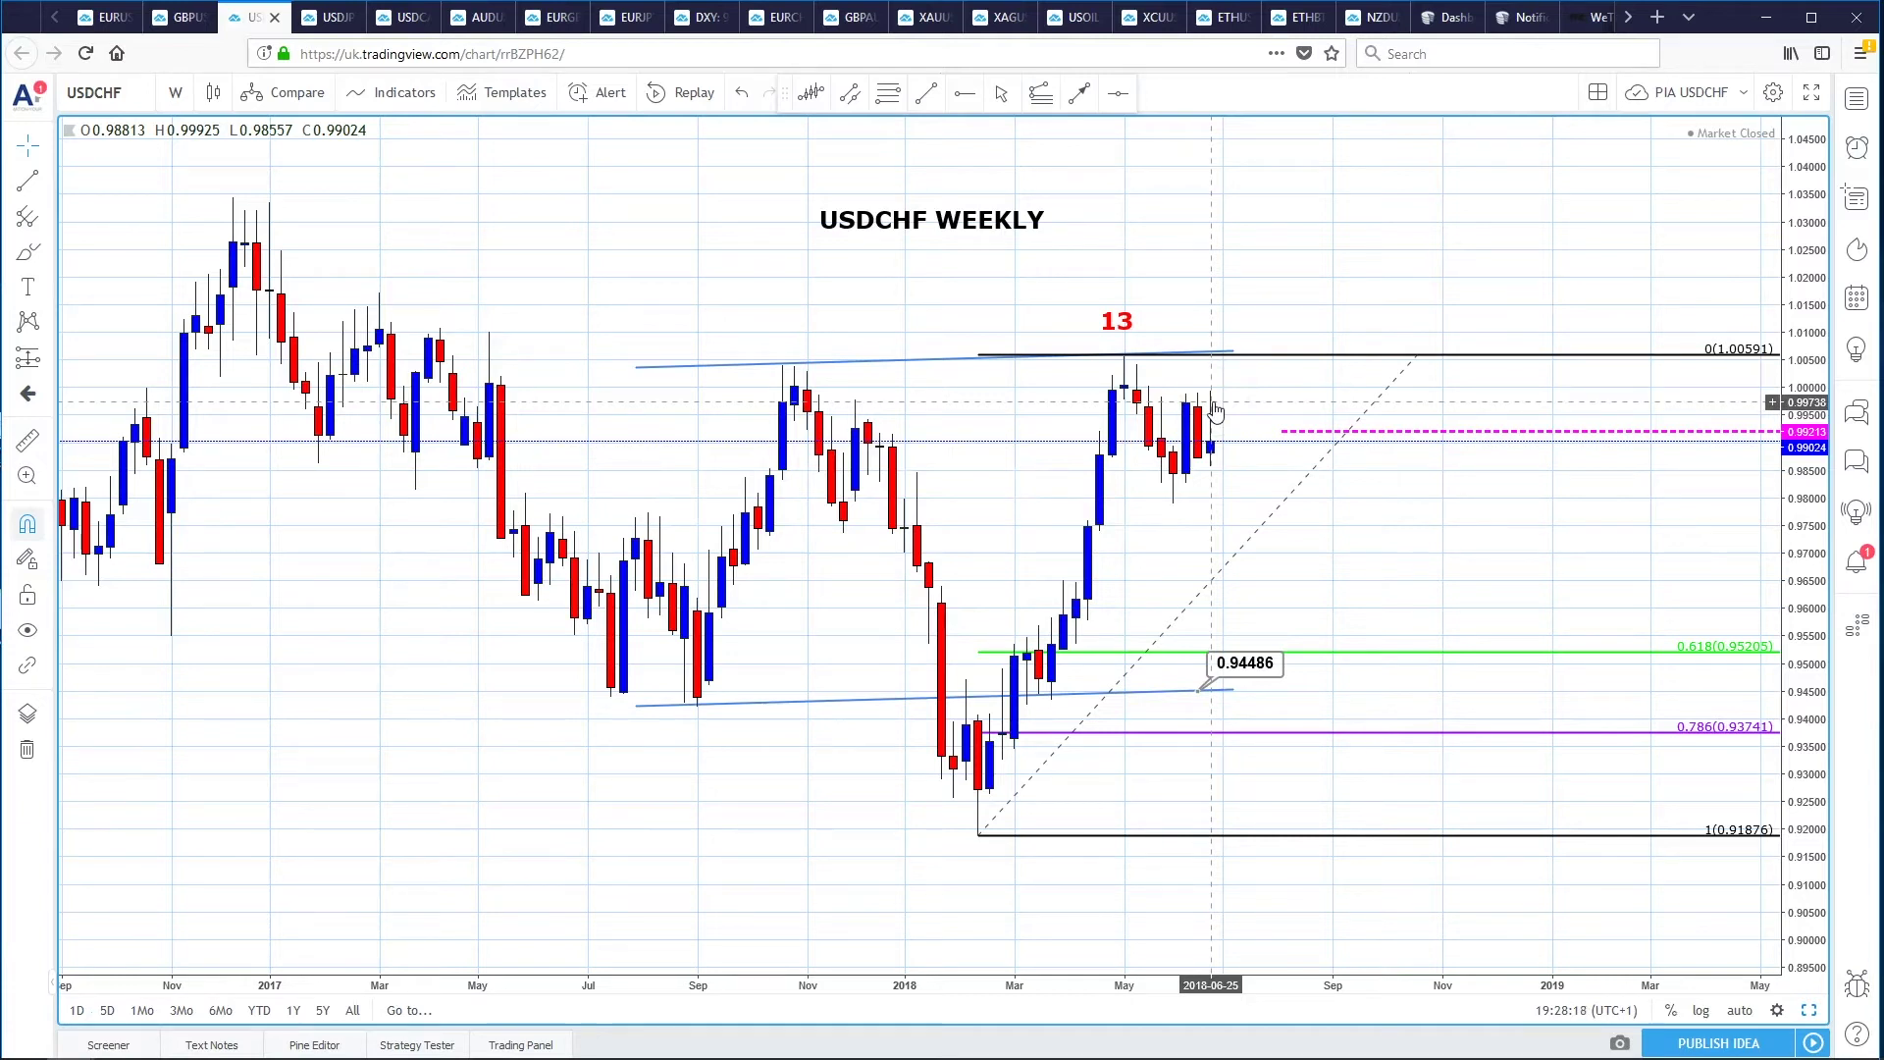
- Restore the four-chart grid and switch to the USDJPY layout
{"action": "left_click", "coordinate": [1810, 1011]}
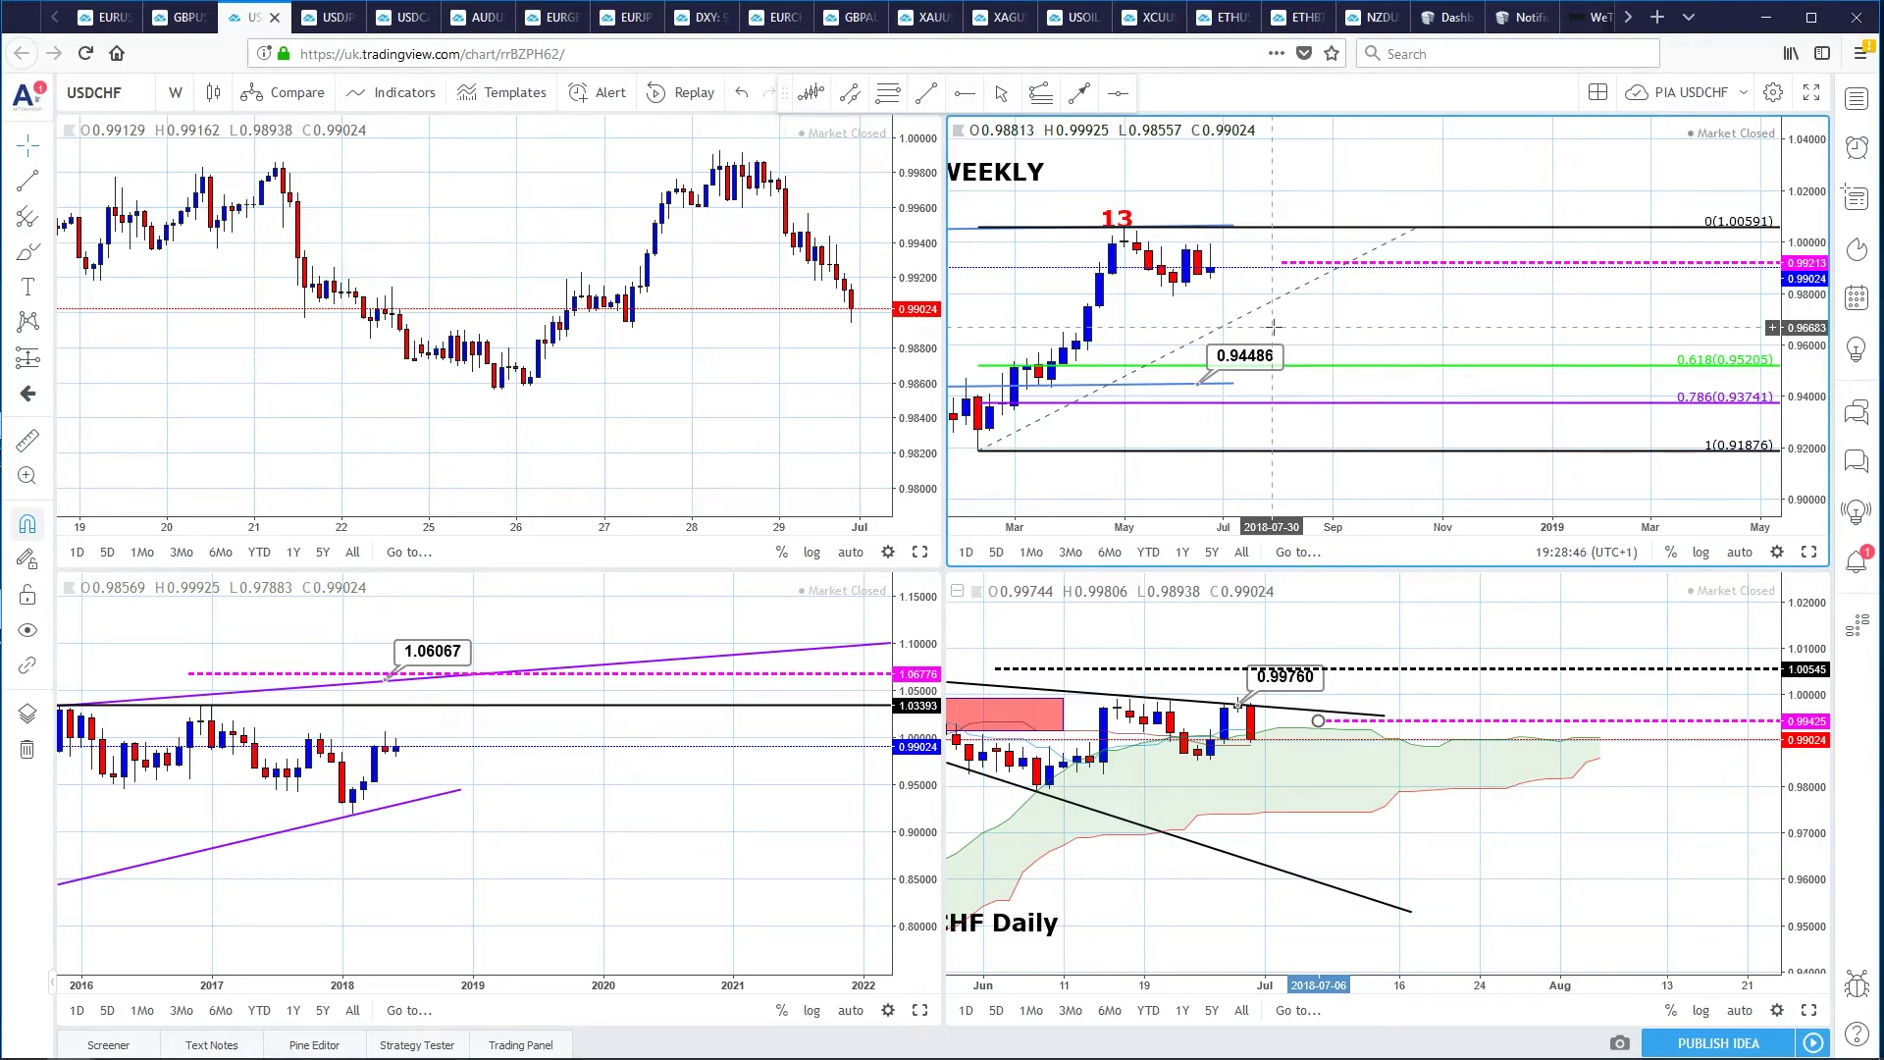
{"action": "left_click", "coordinate": [338, 17]}
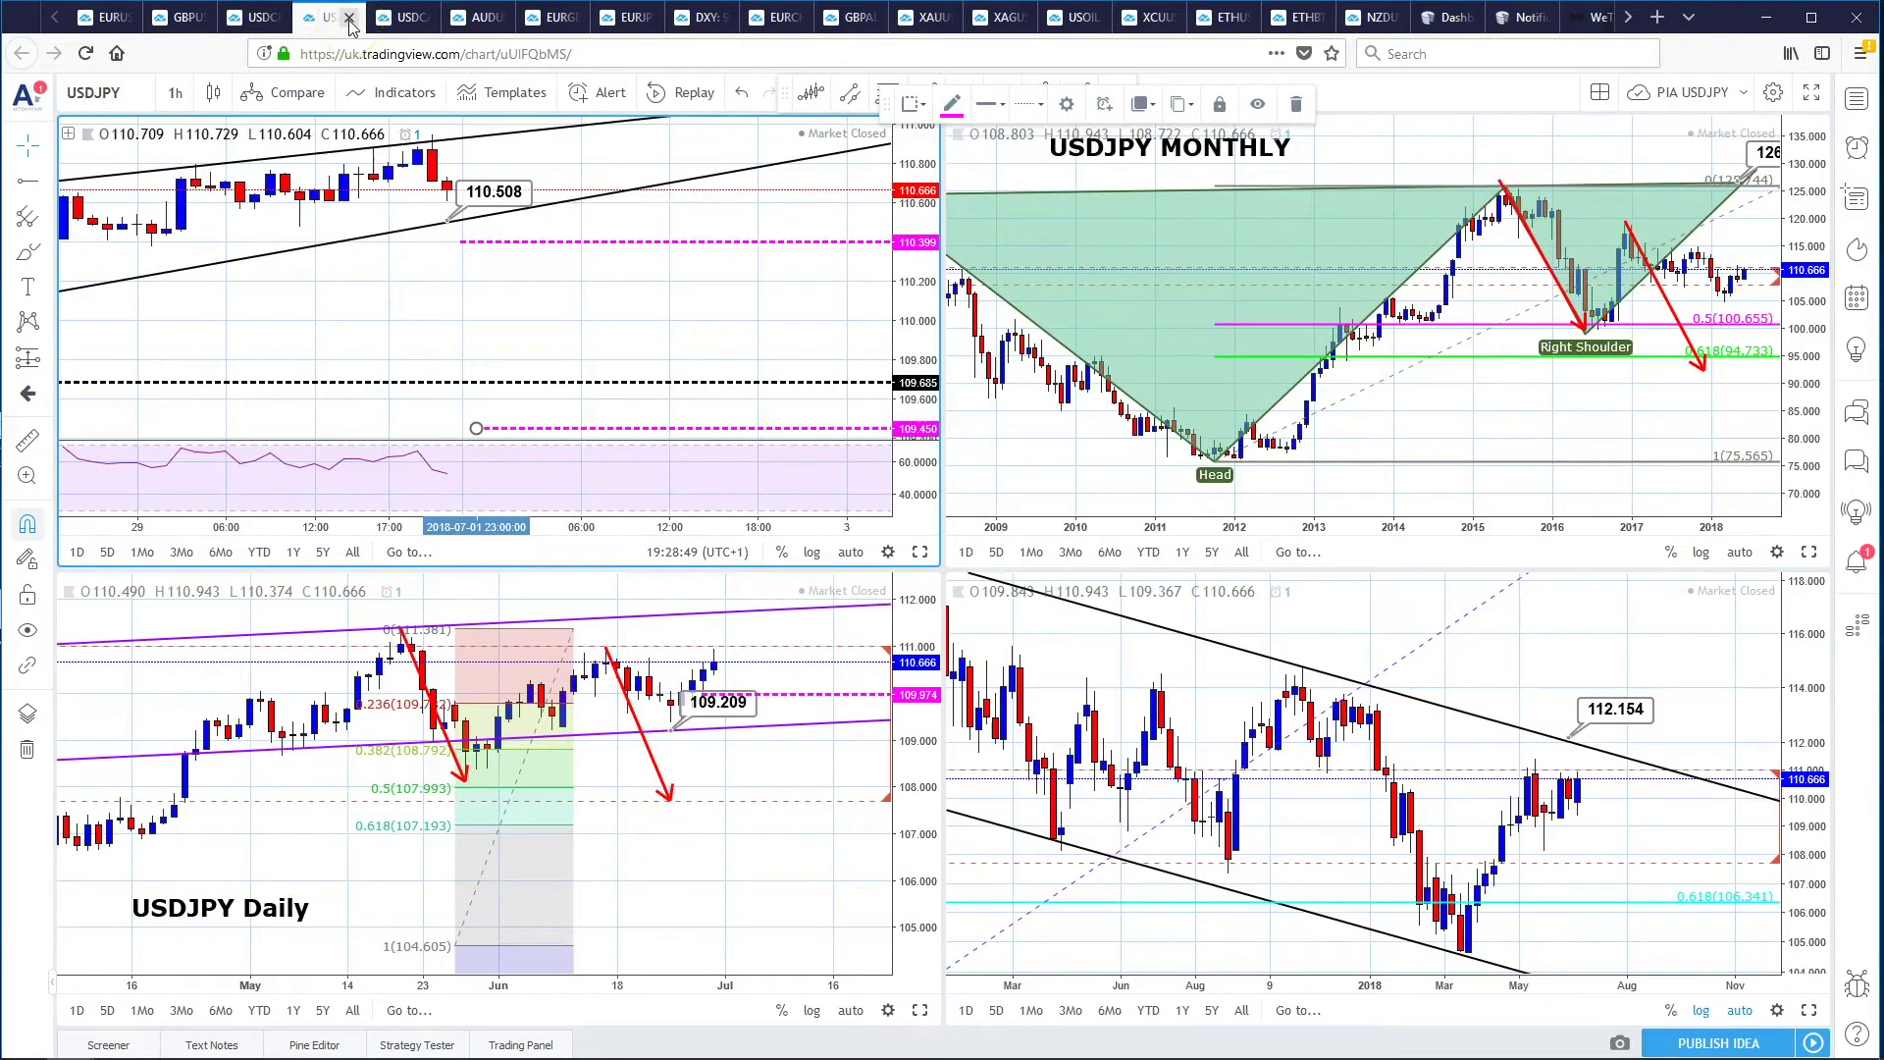
- Maximize the USDJPY 1Hr chart, then switch to the USDCAD layout
{"action": "left_click", "coordinate": [920, 552]}
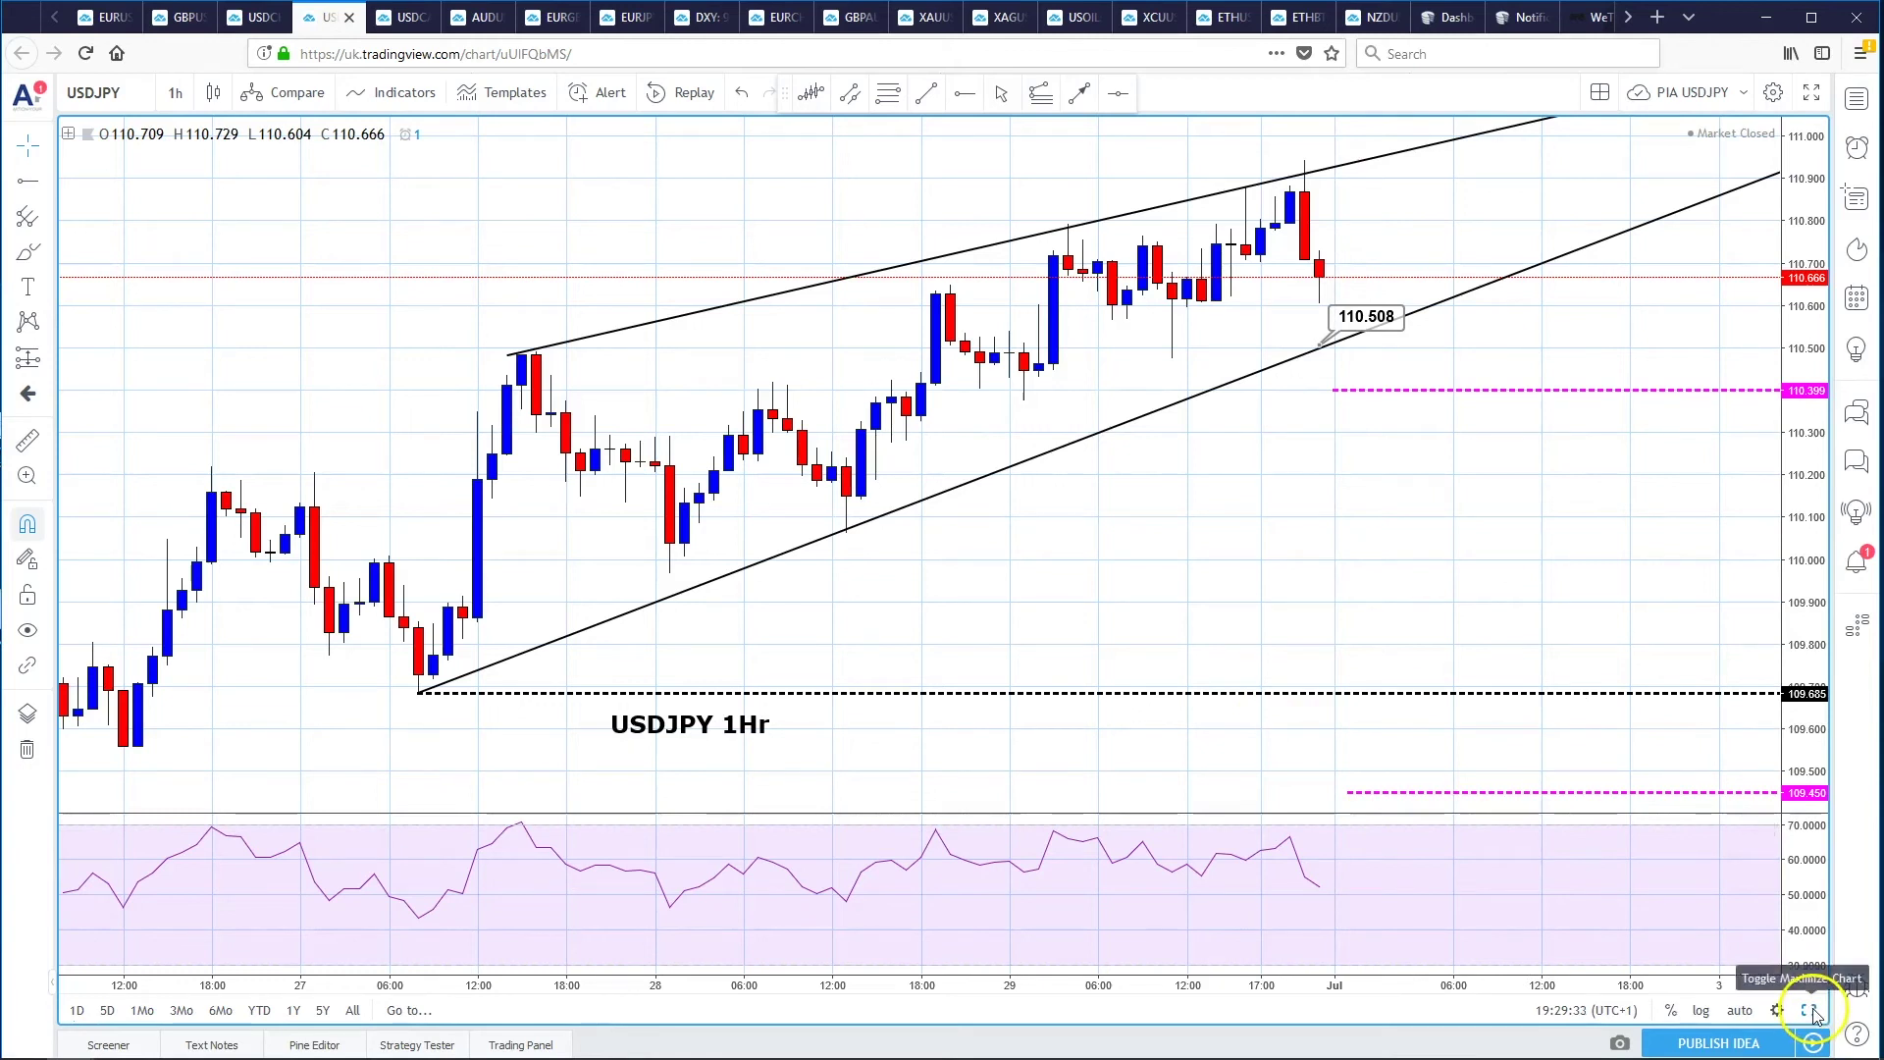
{"action": "left_click", "coordinate": [402, 17]}
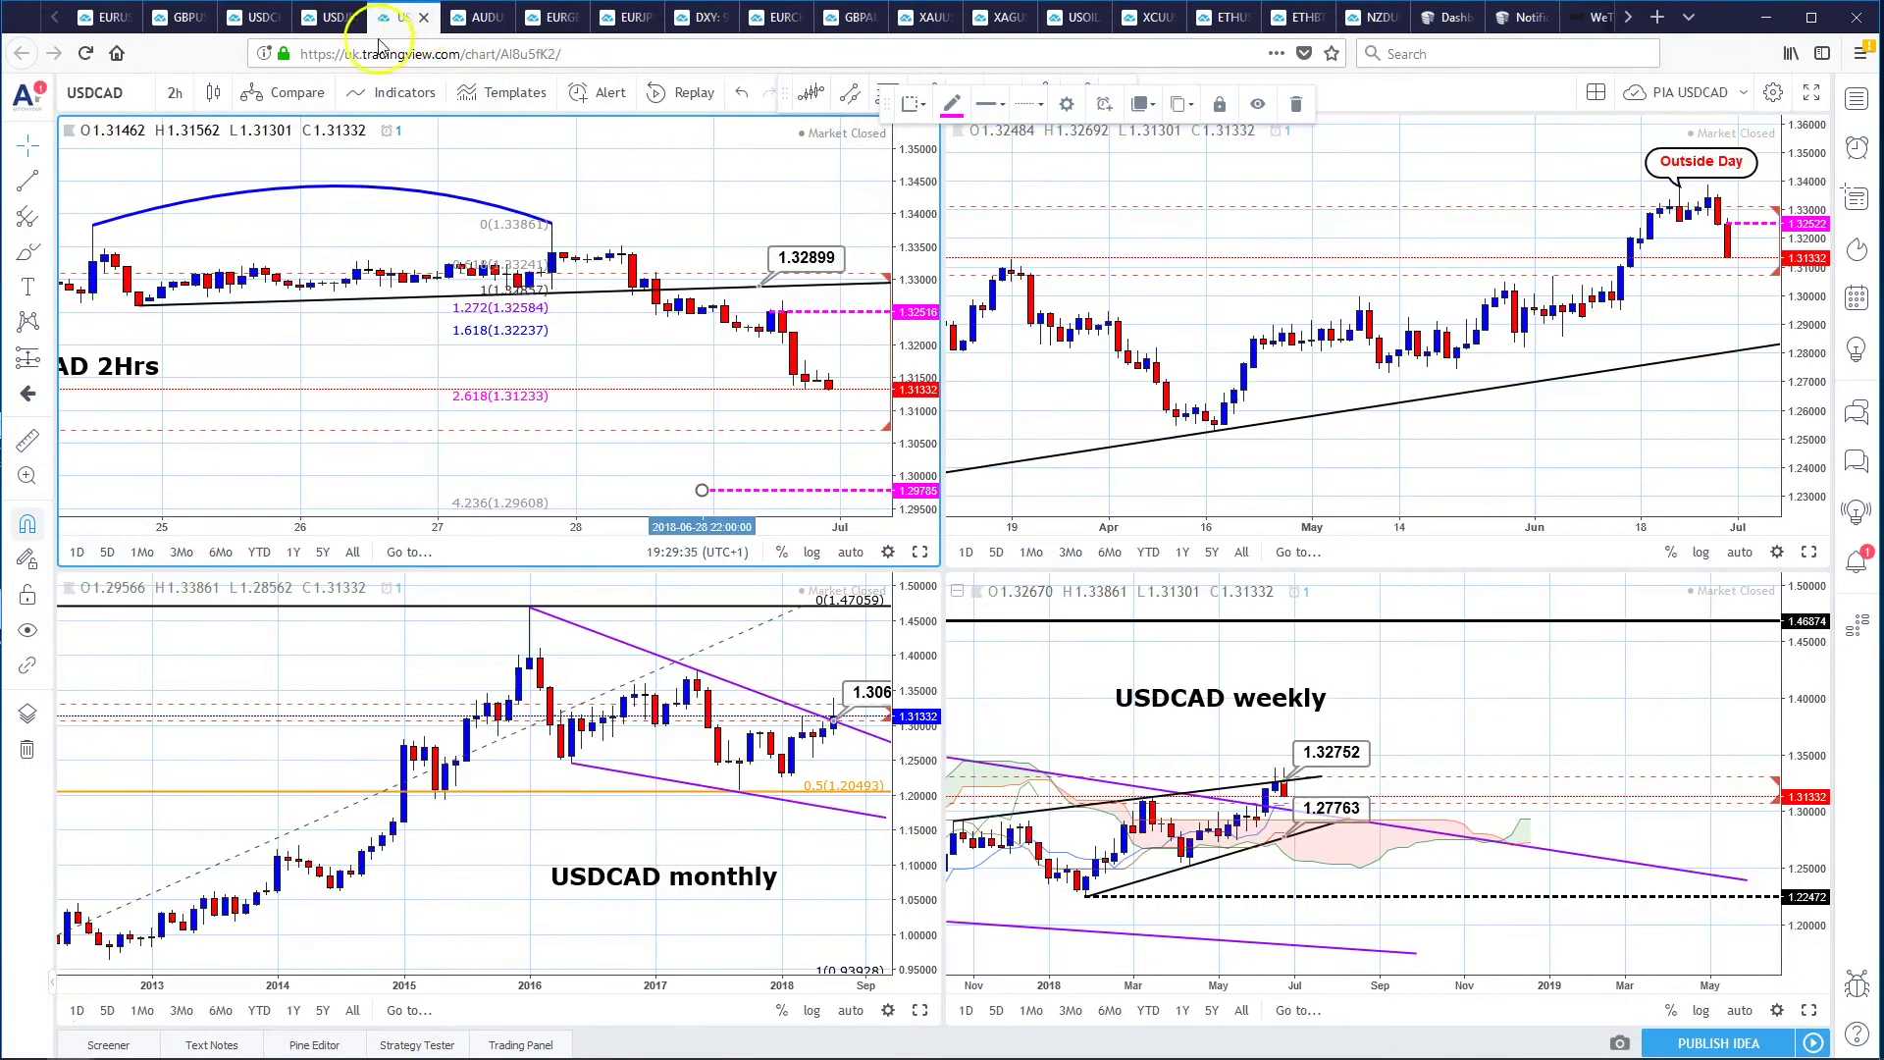
- Maximize the USDCAD Monthly chart, pan it to show space through 2022, and restore
{"action": "mouse_move", "coordinate": [1833, 1056]}
{"action": "left_click", "coordinate": [919, 1010]}
{"action": "left_click_drag", "start_coordinate": [943, 343], "coordinate": [492, 337]}
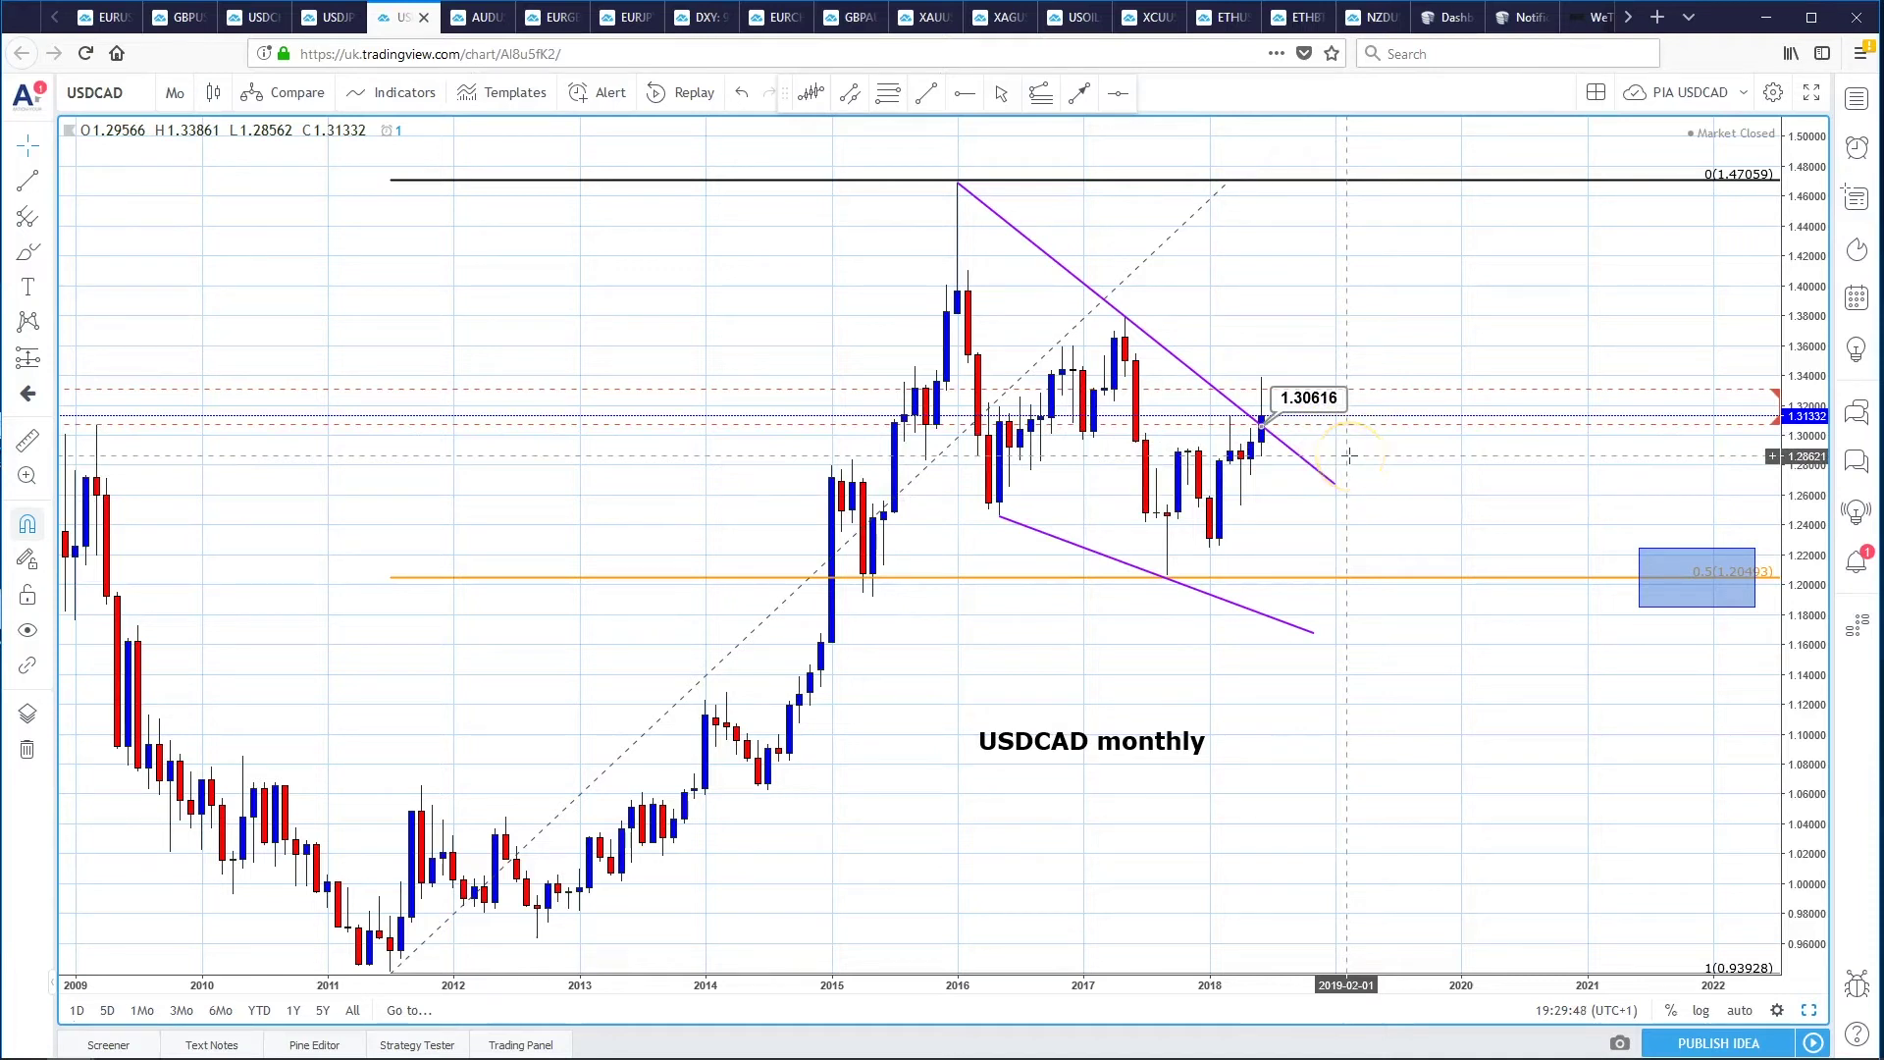
{"action": "left_click", "coordinate": [1809, 1011]}
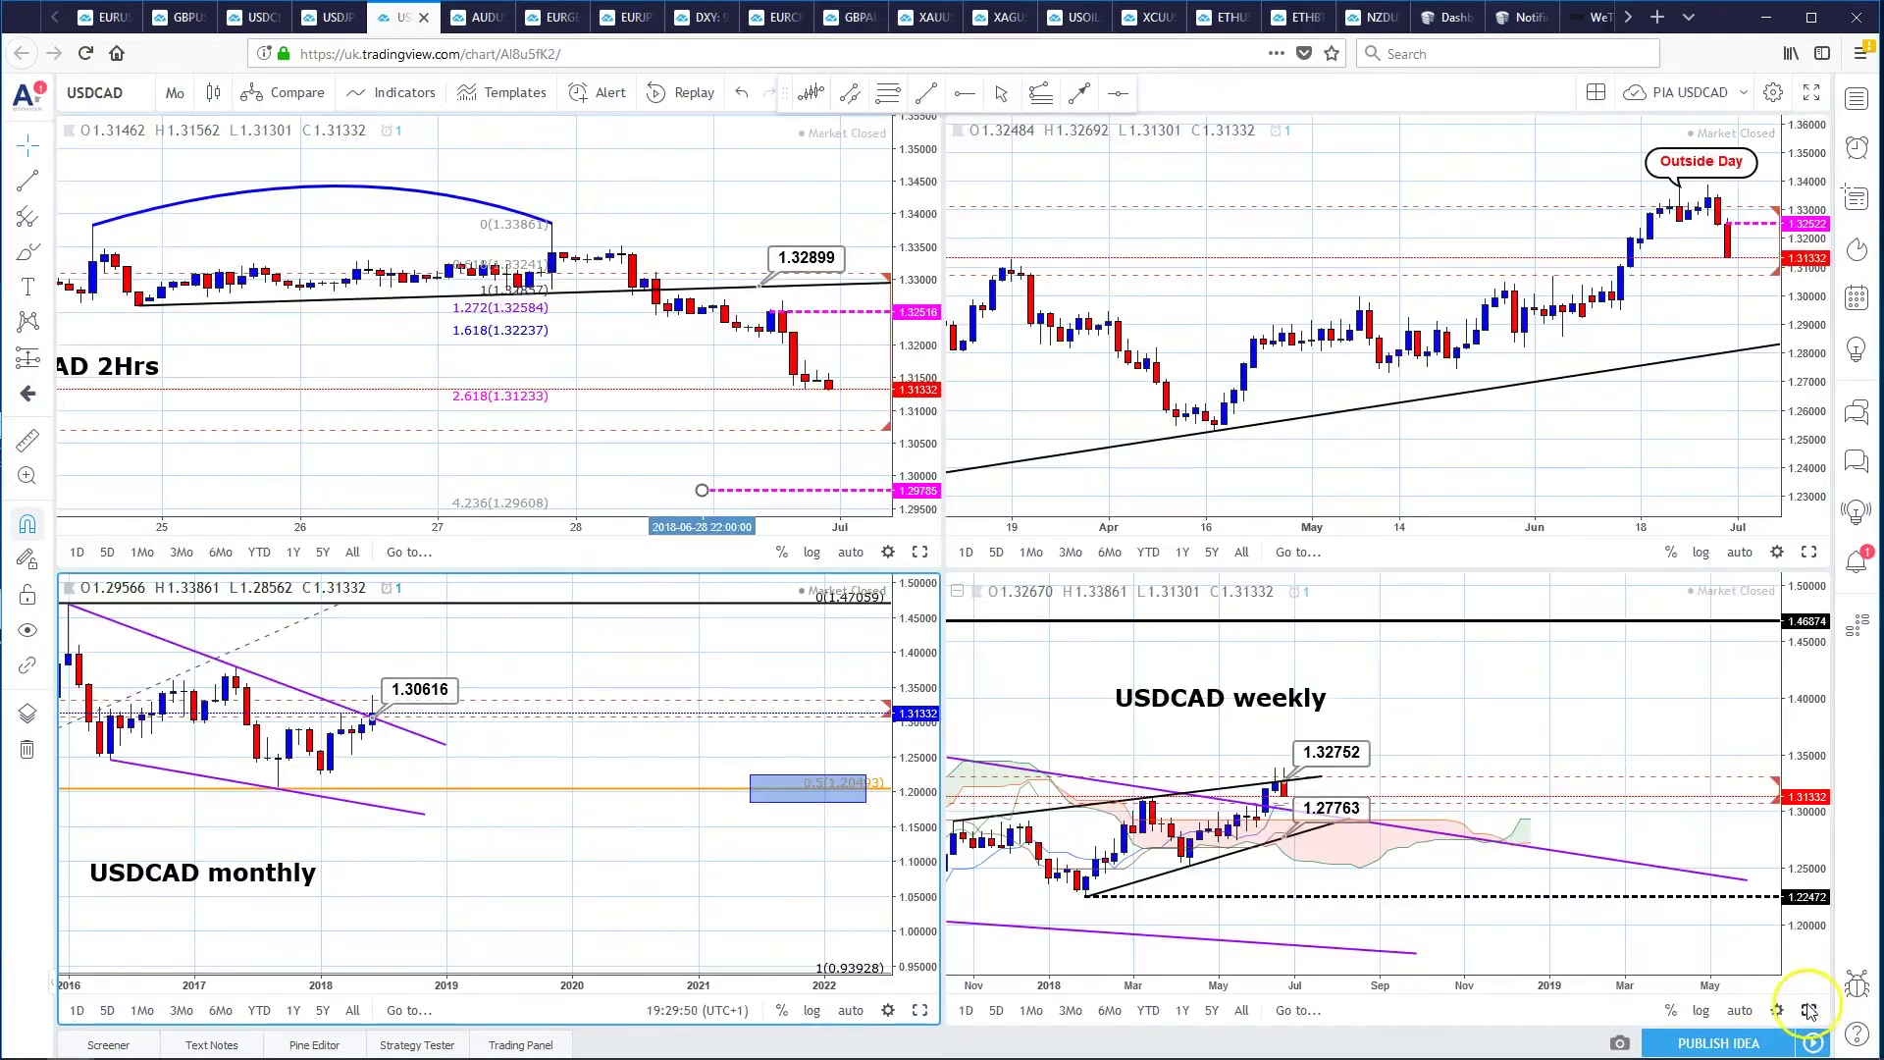
- Maximize the Weekly chart, select its Exiting Channel alert line, and restore the grid
{"action": "left_click", "coordinate": [1808, 1011]}
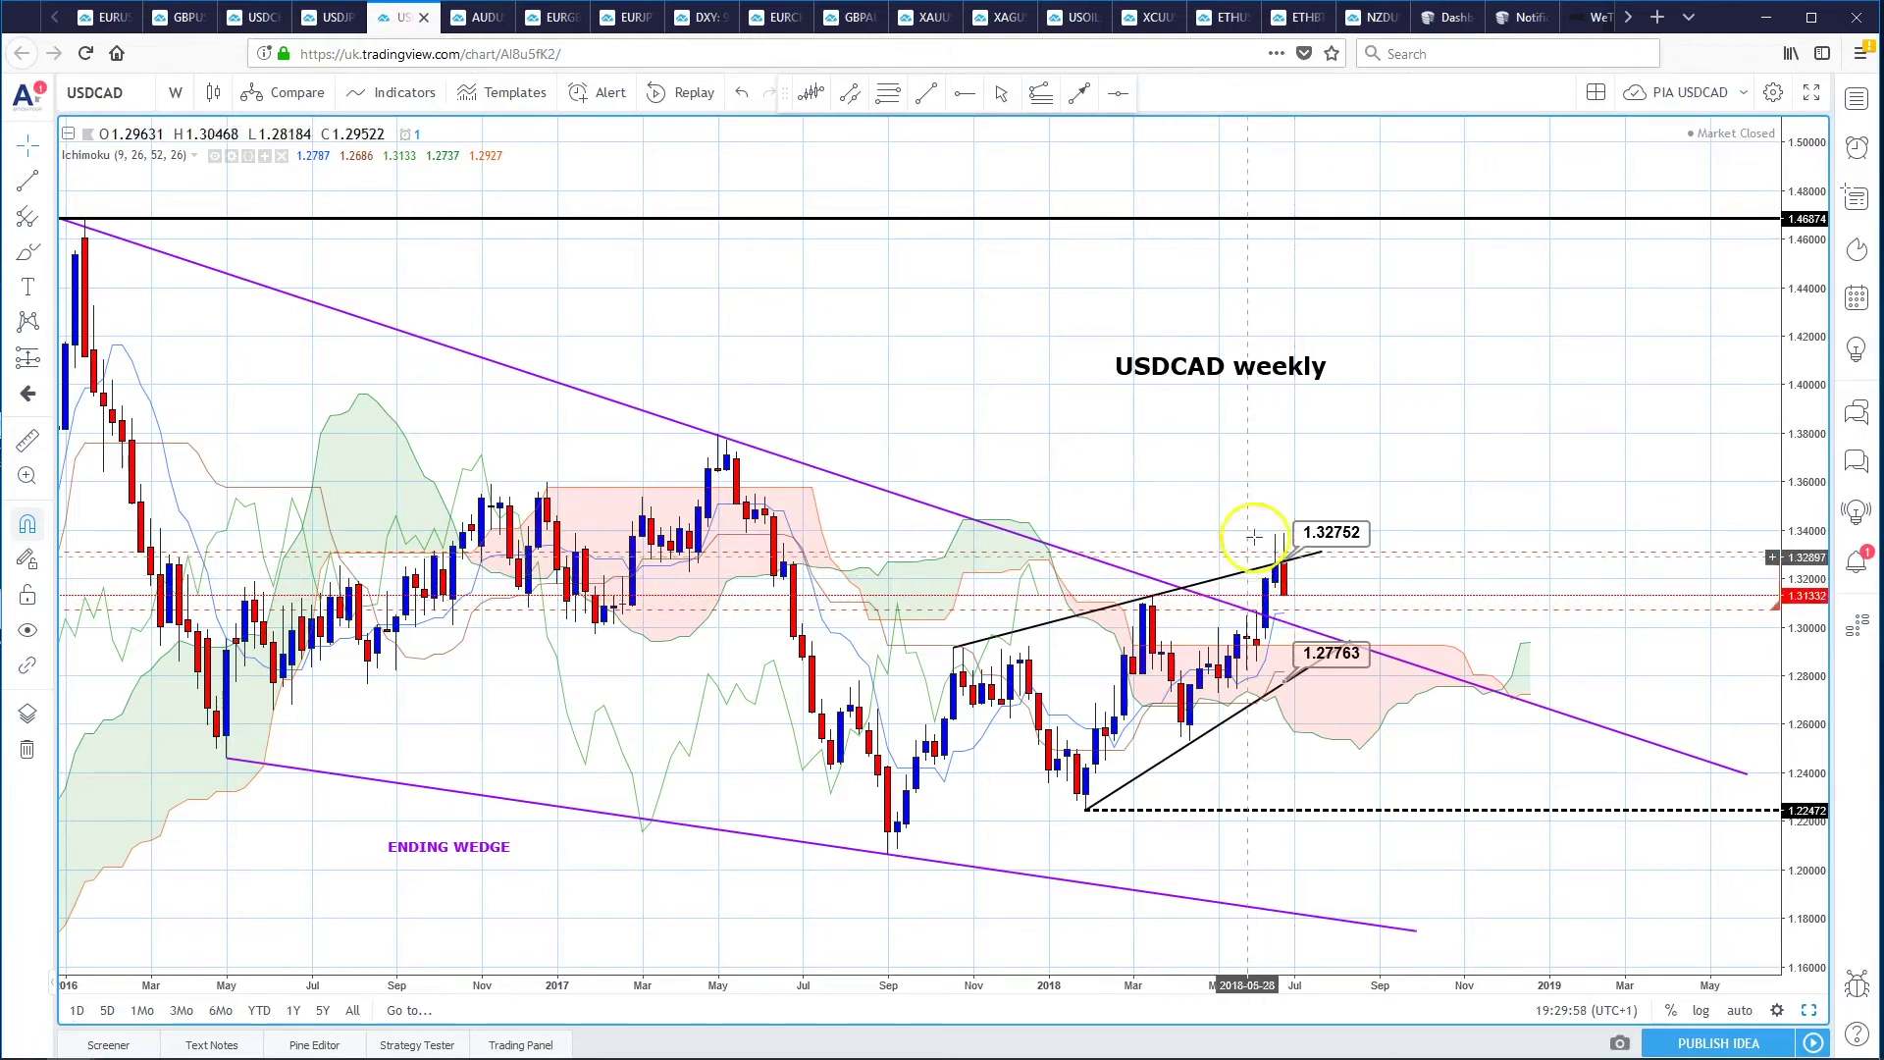
{"action": "left_click", "coordinate": [1265, 613]}
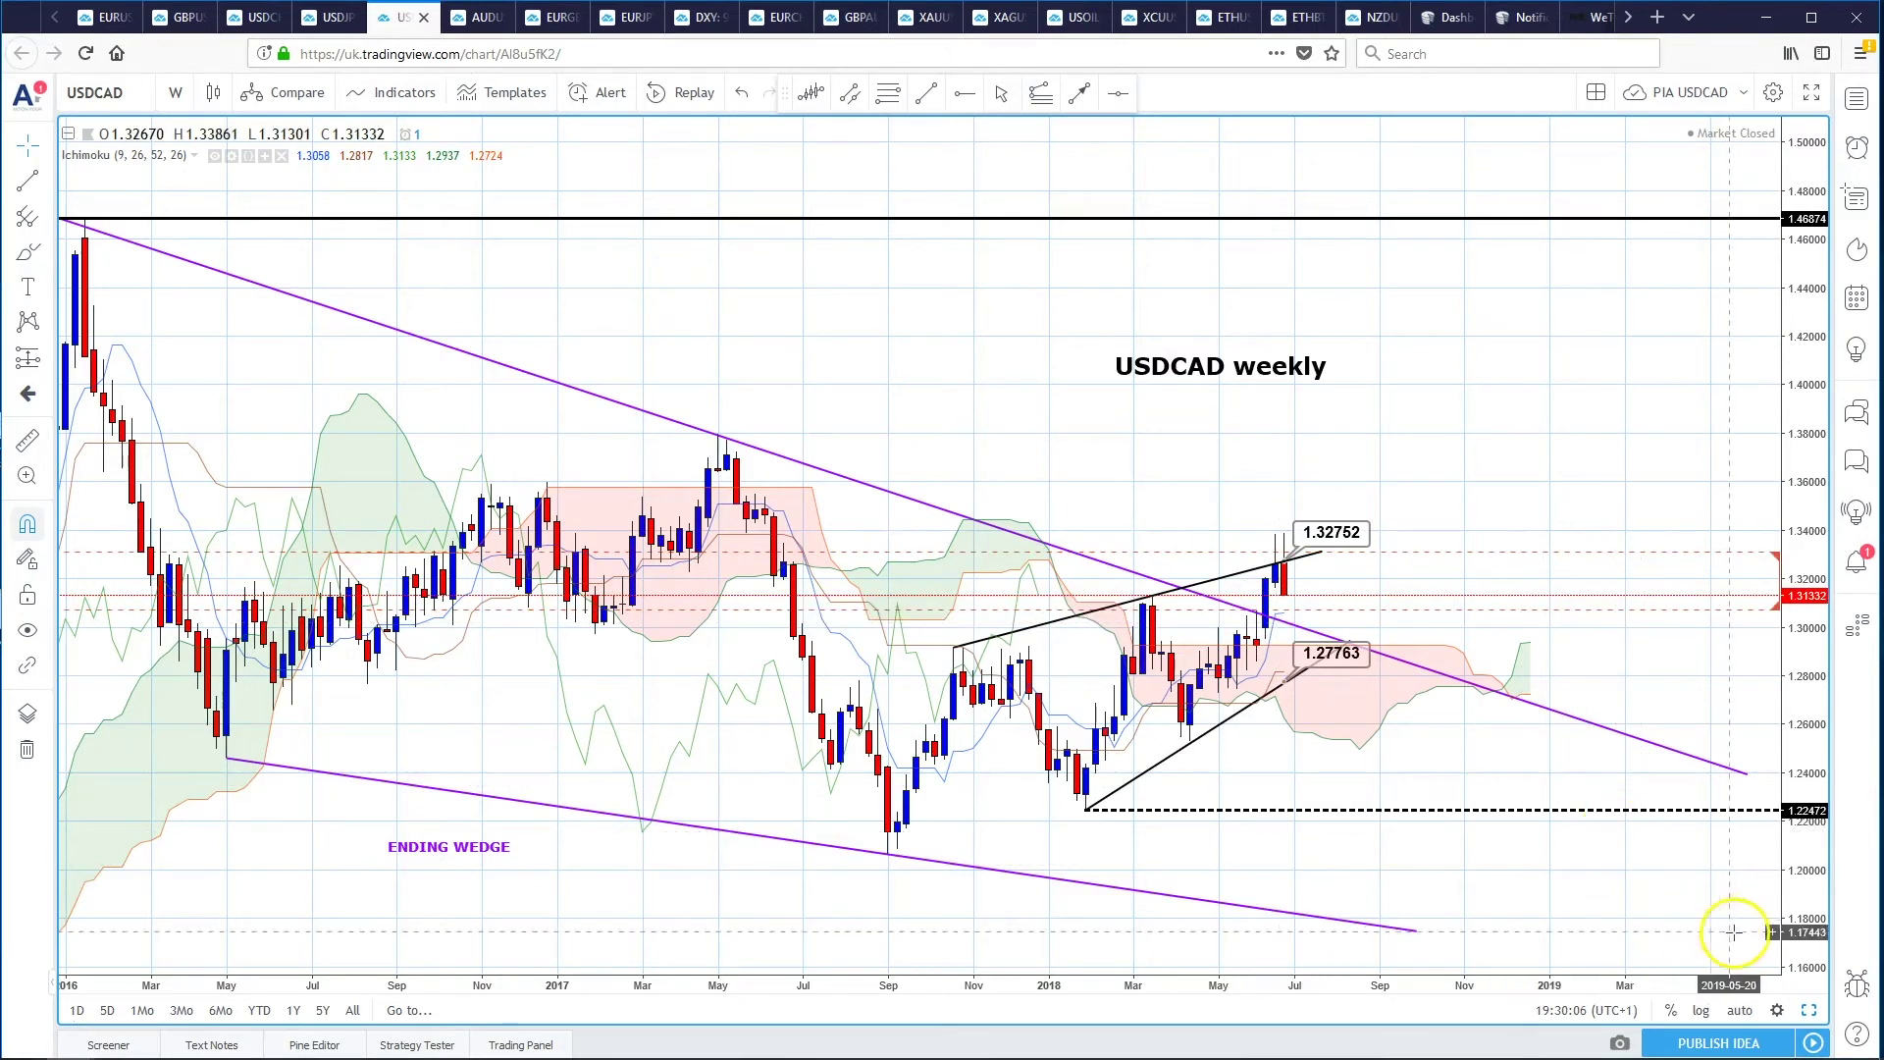
{"action": "left_click", "coordinate": [1806, 1010]}
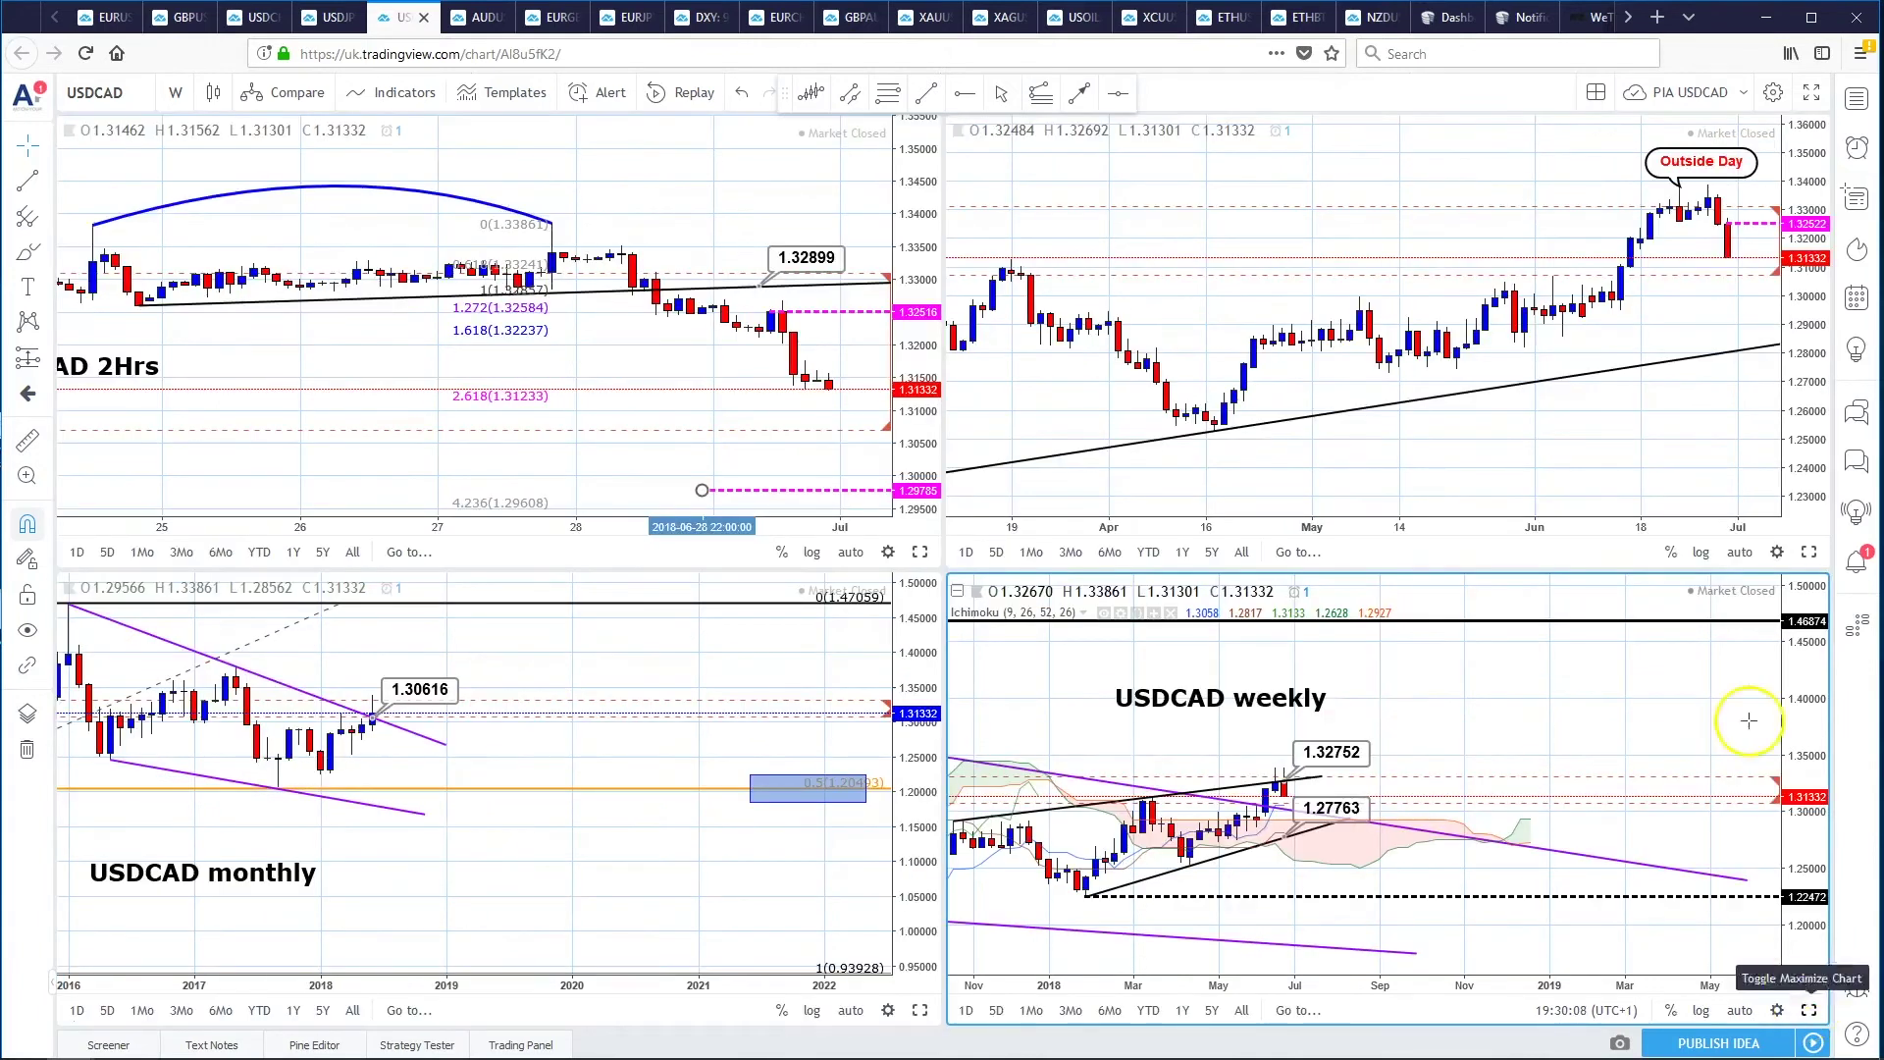
- Maximize the Daily chart, pan it to leave future space, and restore the grid
{"action": "left_click", "coordinate": [1808, 551]}
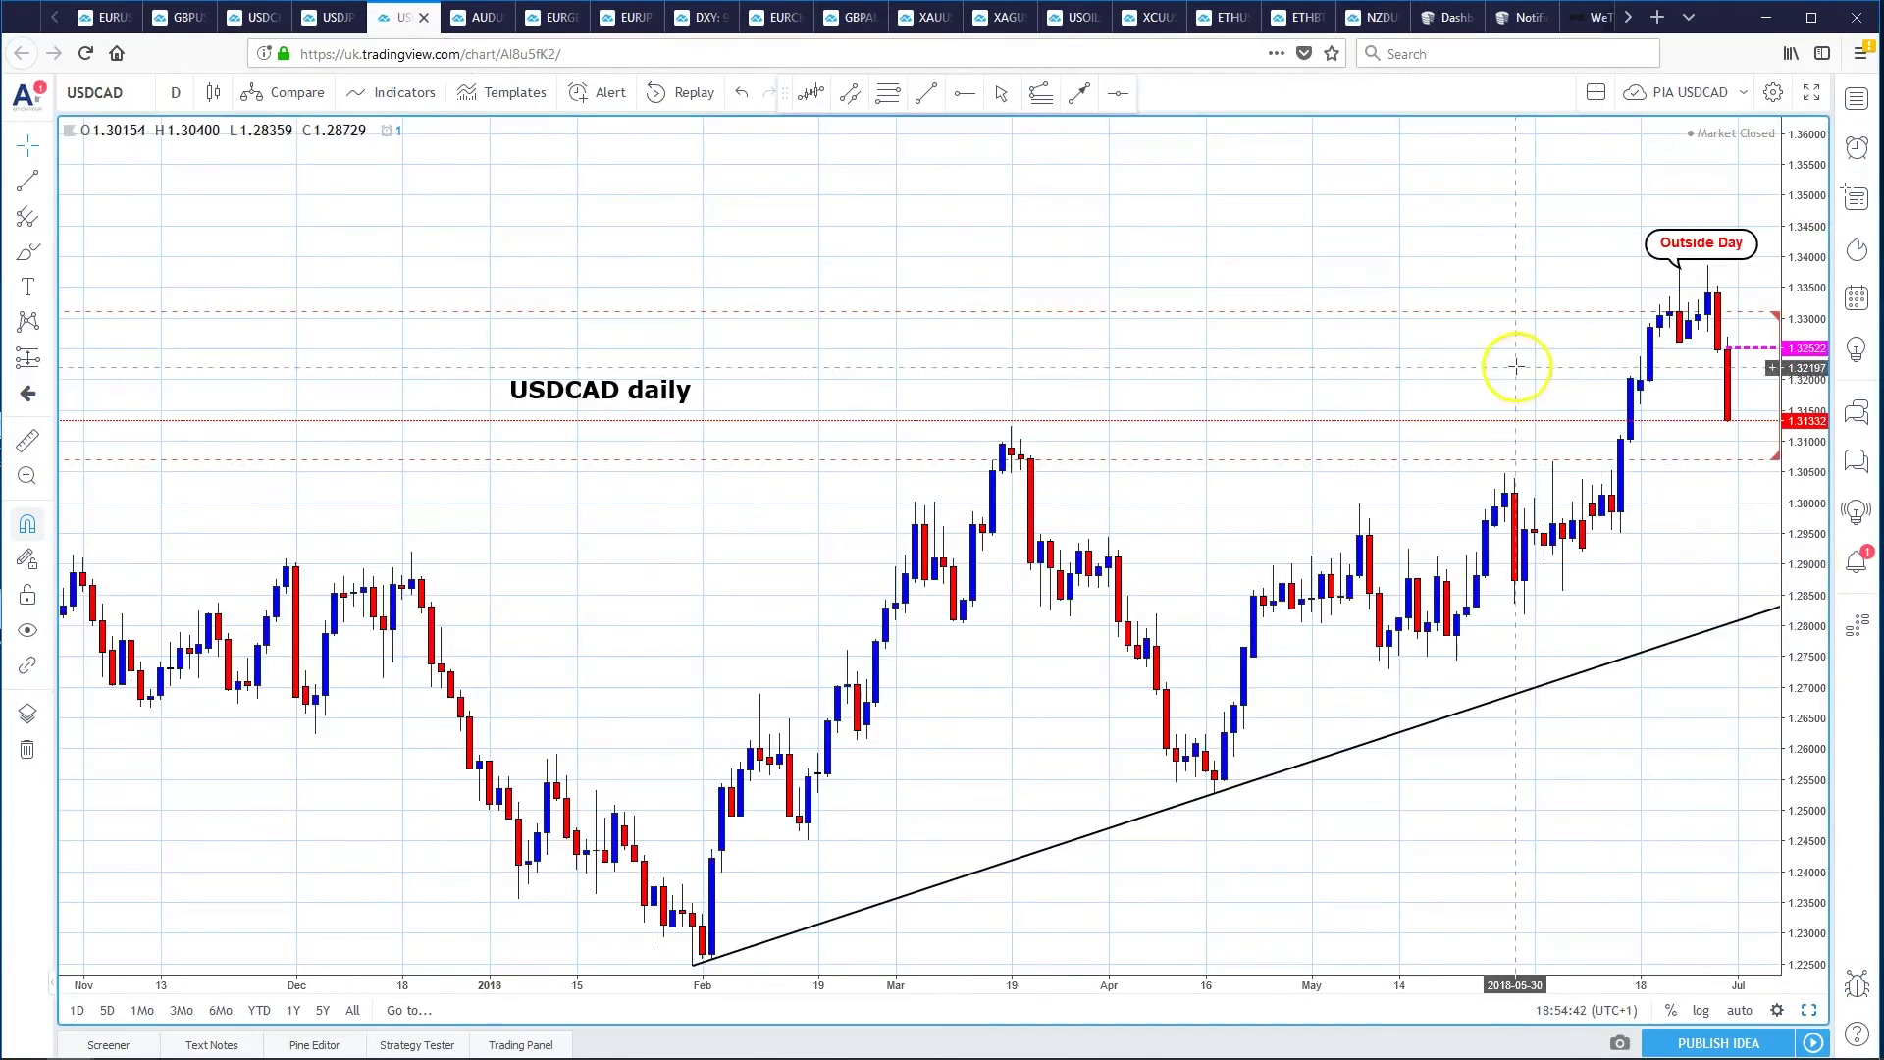
{"action": "left_click_drag", "start_coordinate": [1423, 242], "coordinate": [1206, 252]}
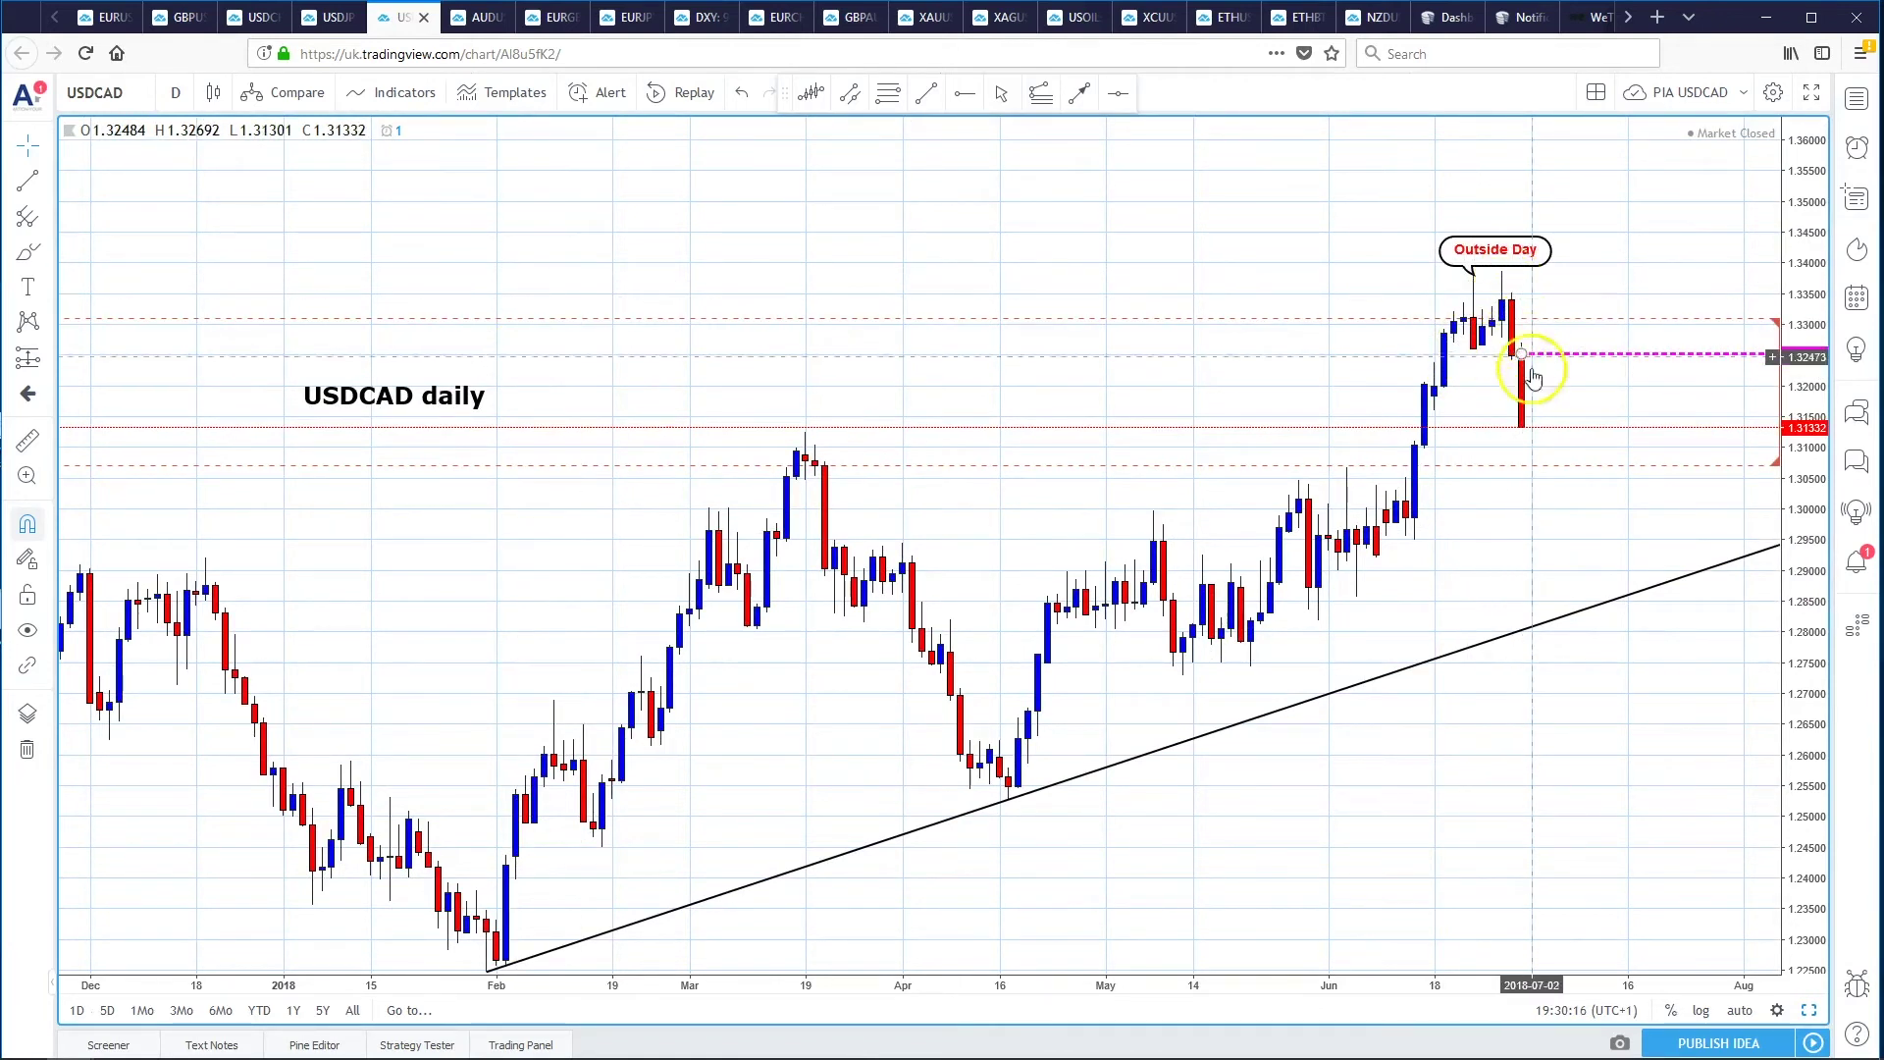
{"action": "left_click", "coordinate": [1808, 1011]}
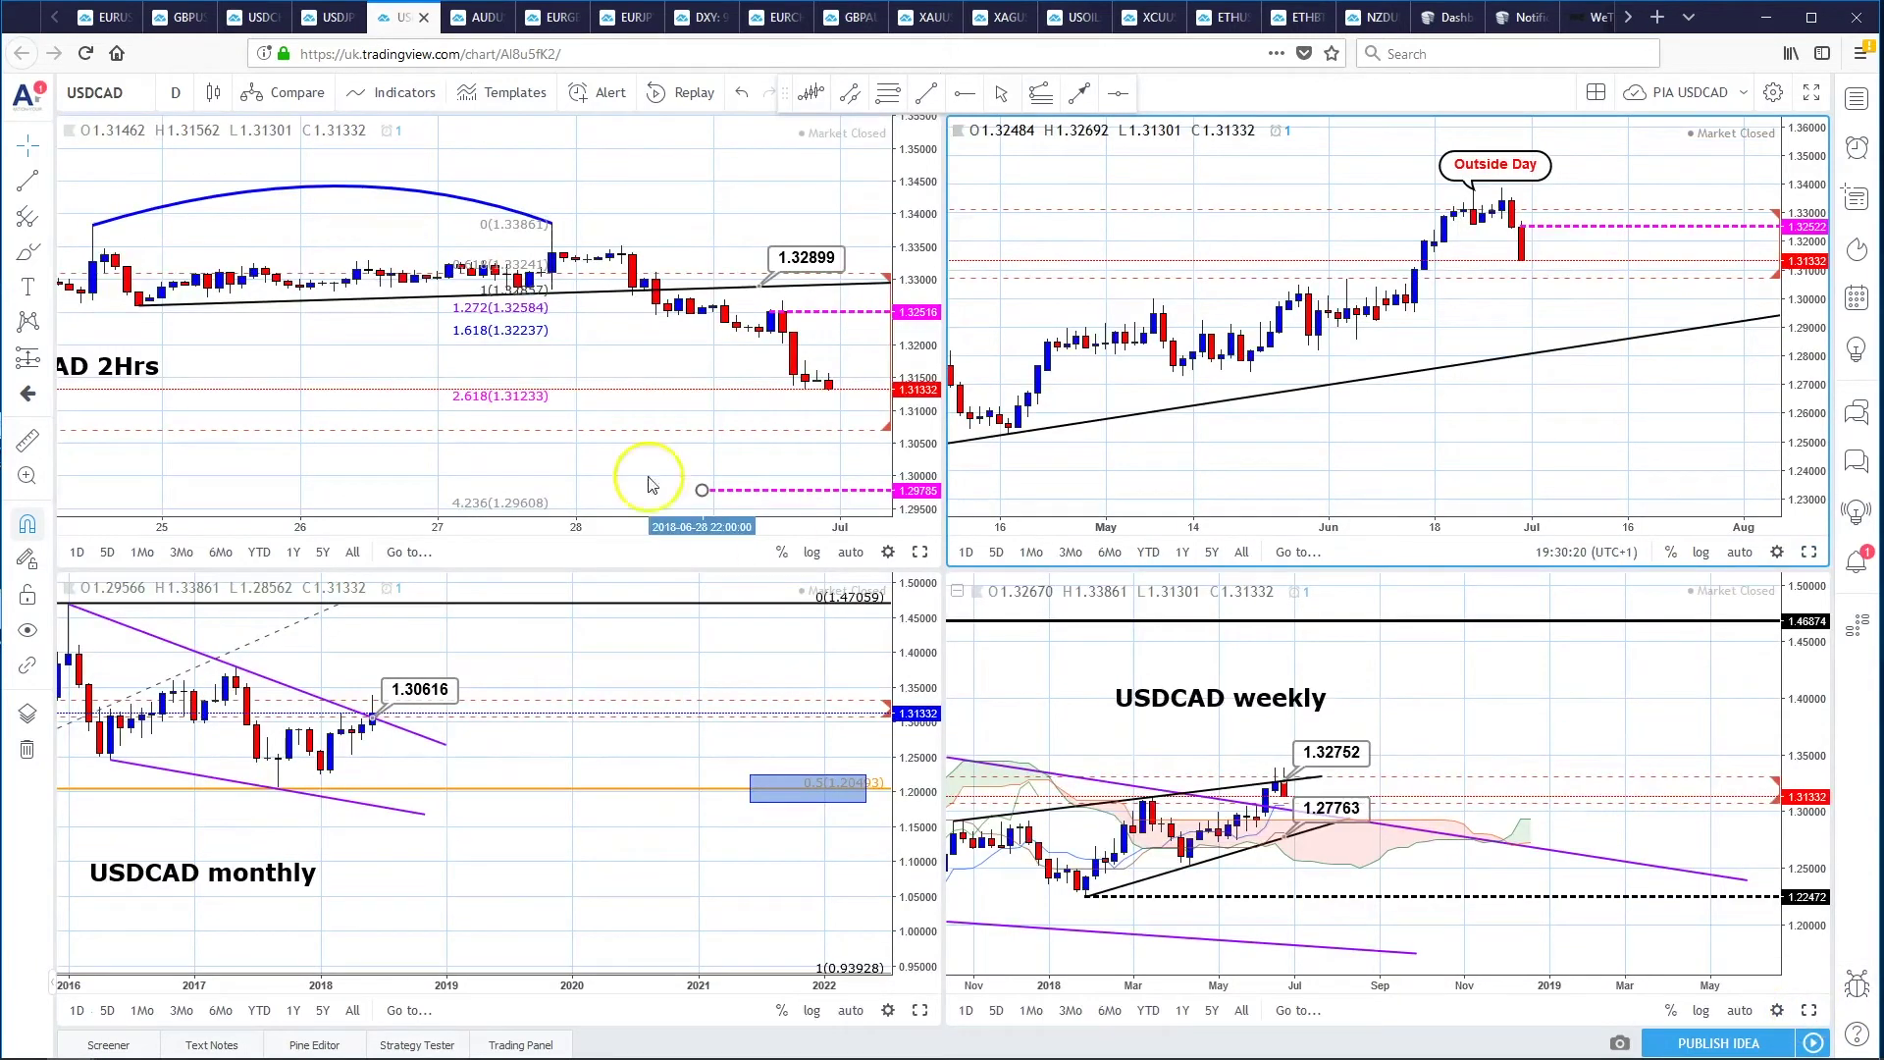
- Maximize the USDCAD 2Hrs chart, pan for right-side space, and select the rising trendline
{"action": "left_click", "coordinate": [919, 551]}
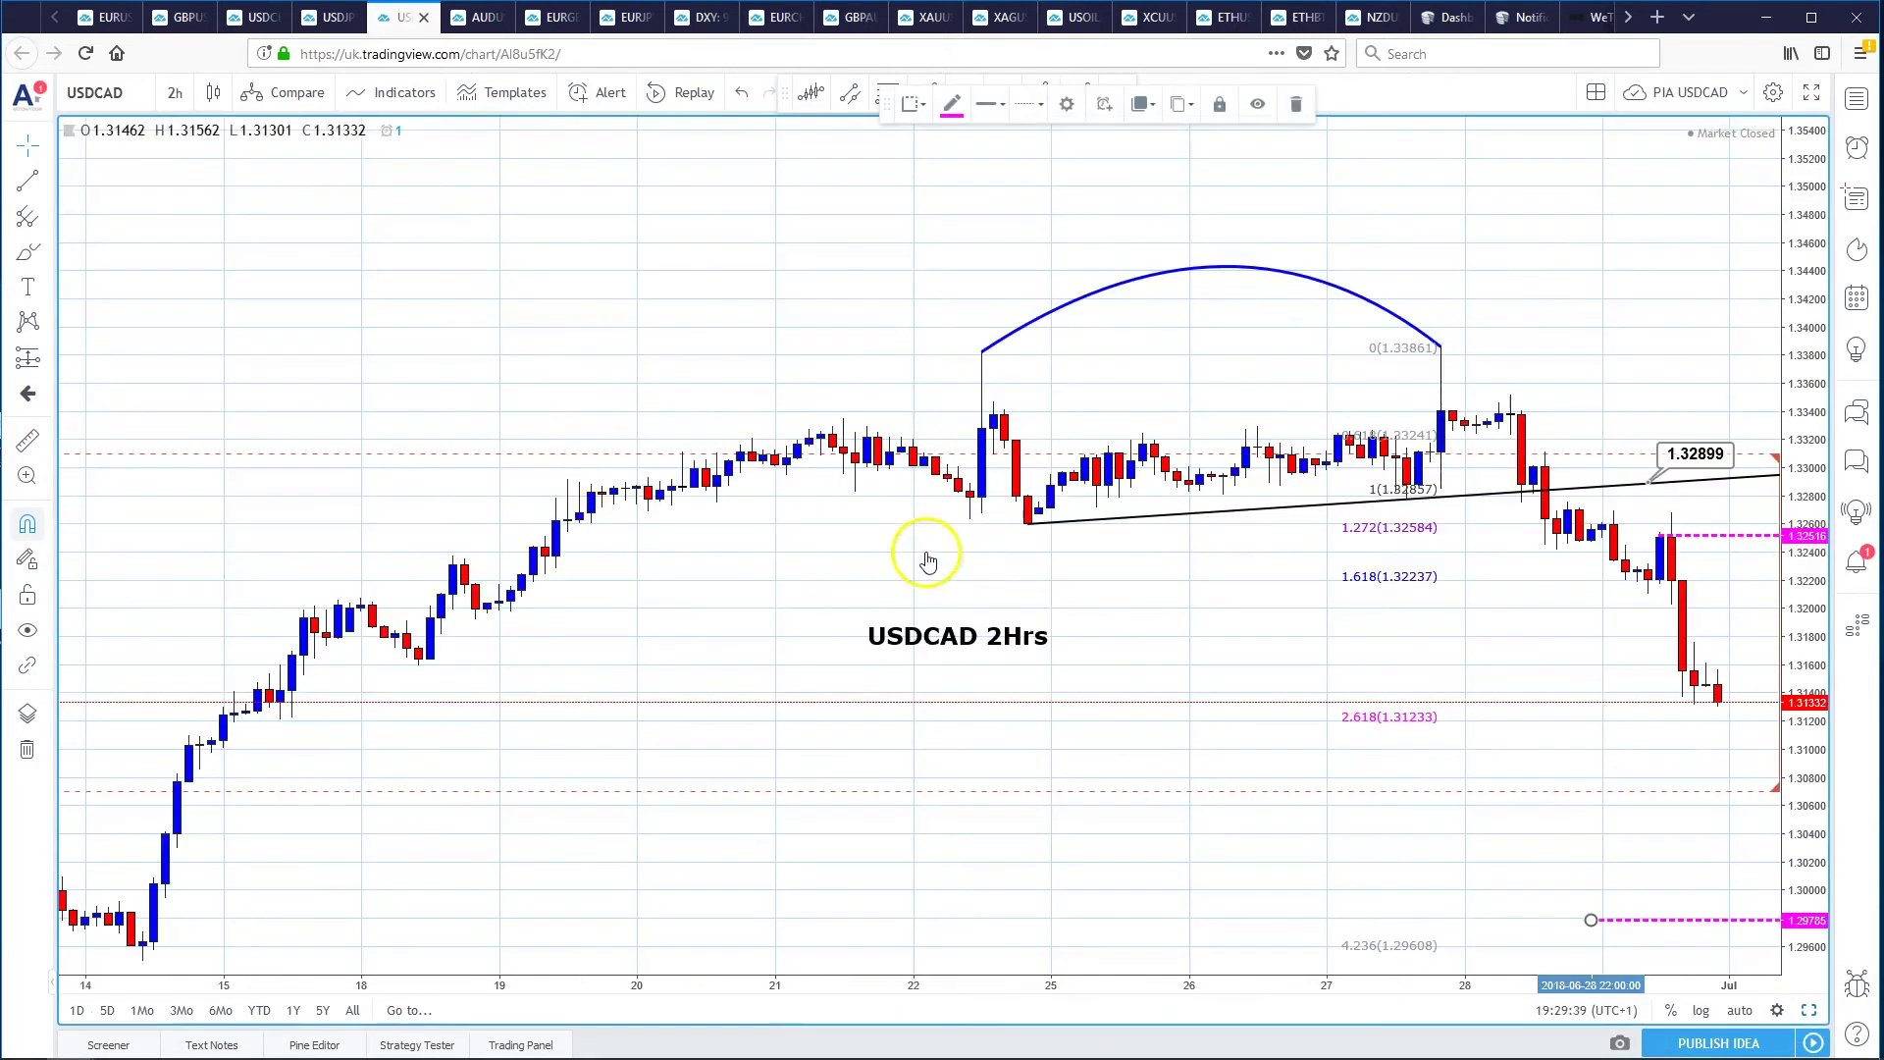
{"action": "left_click_drag", "start_coordinate": [678, 284], "coordinate": [383, 261]}
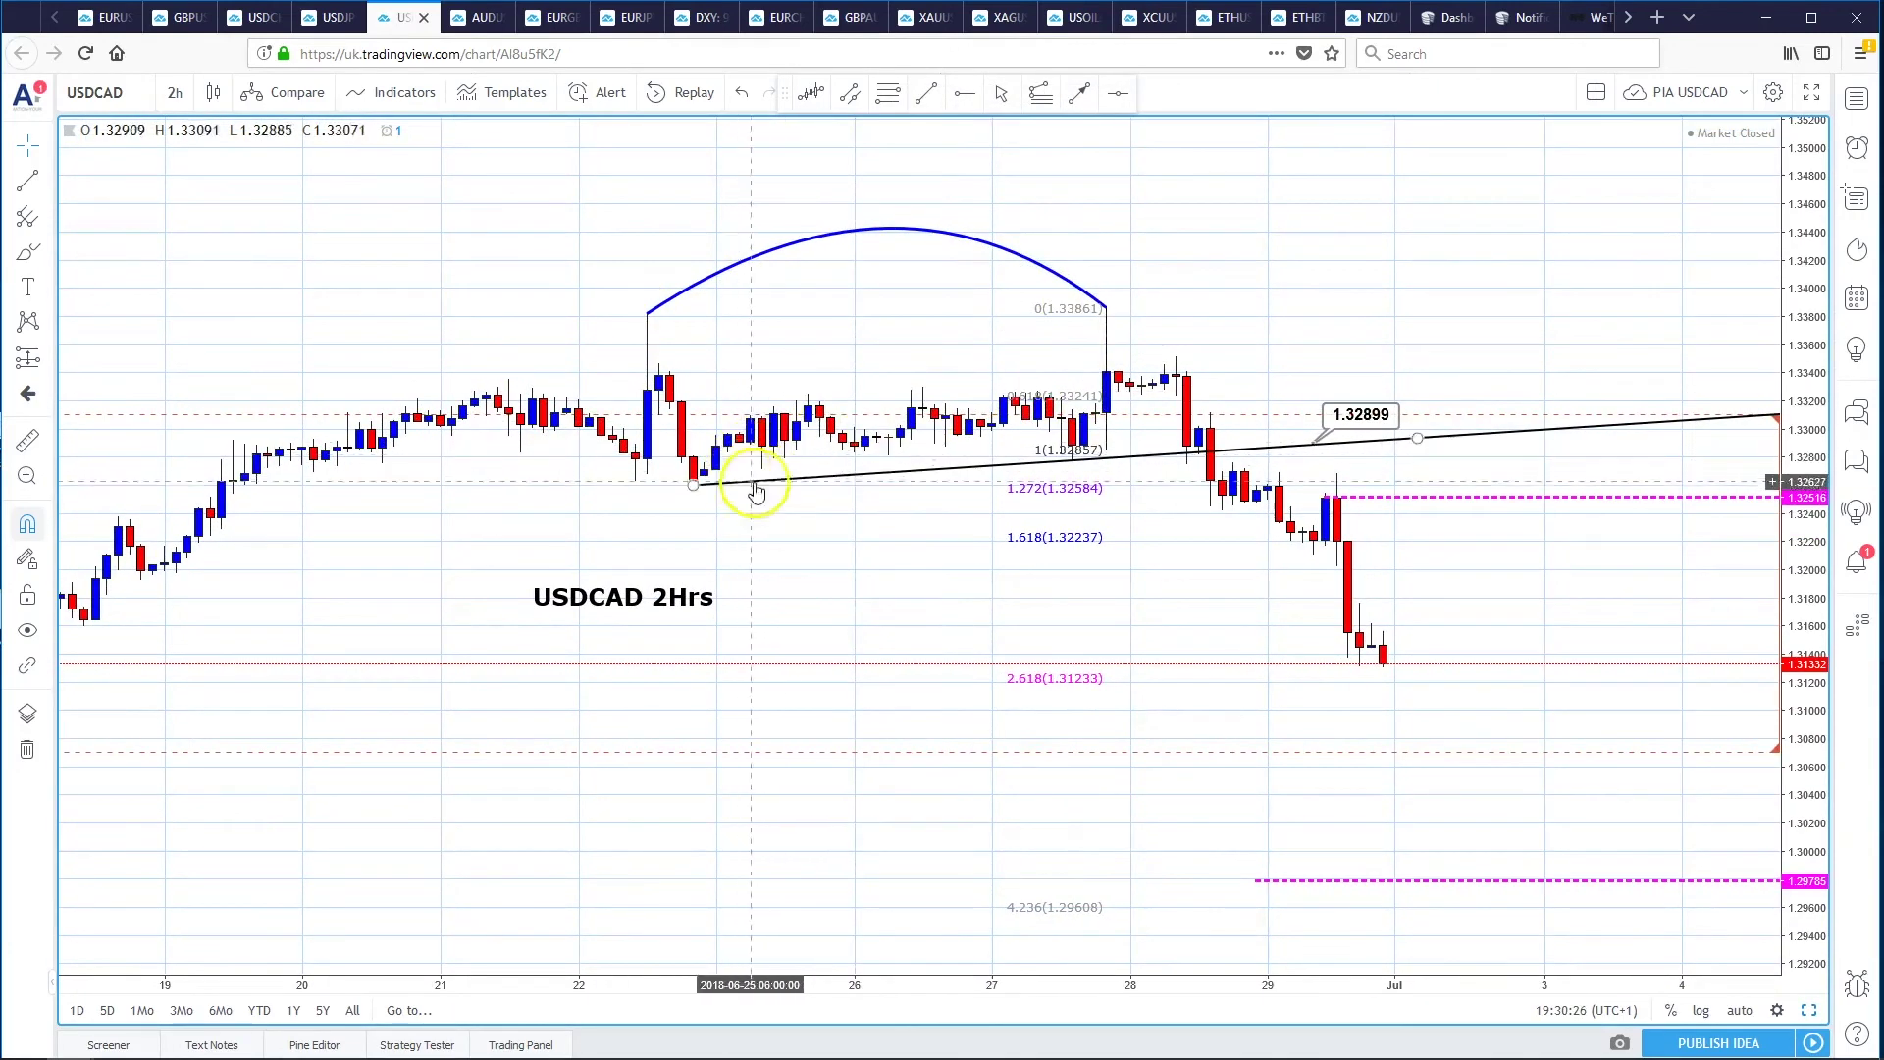
{"action": "left_click", "coordinate": [1323, 441]}
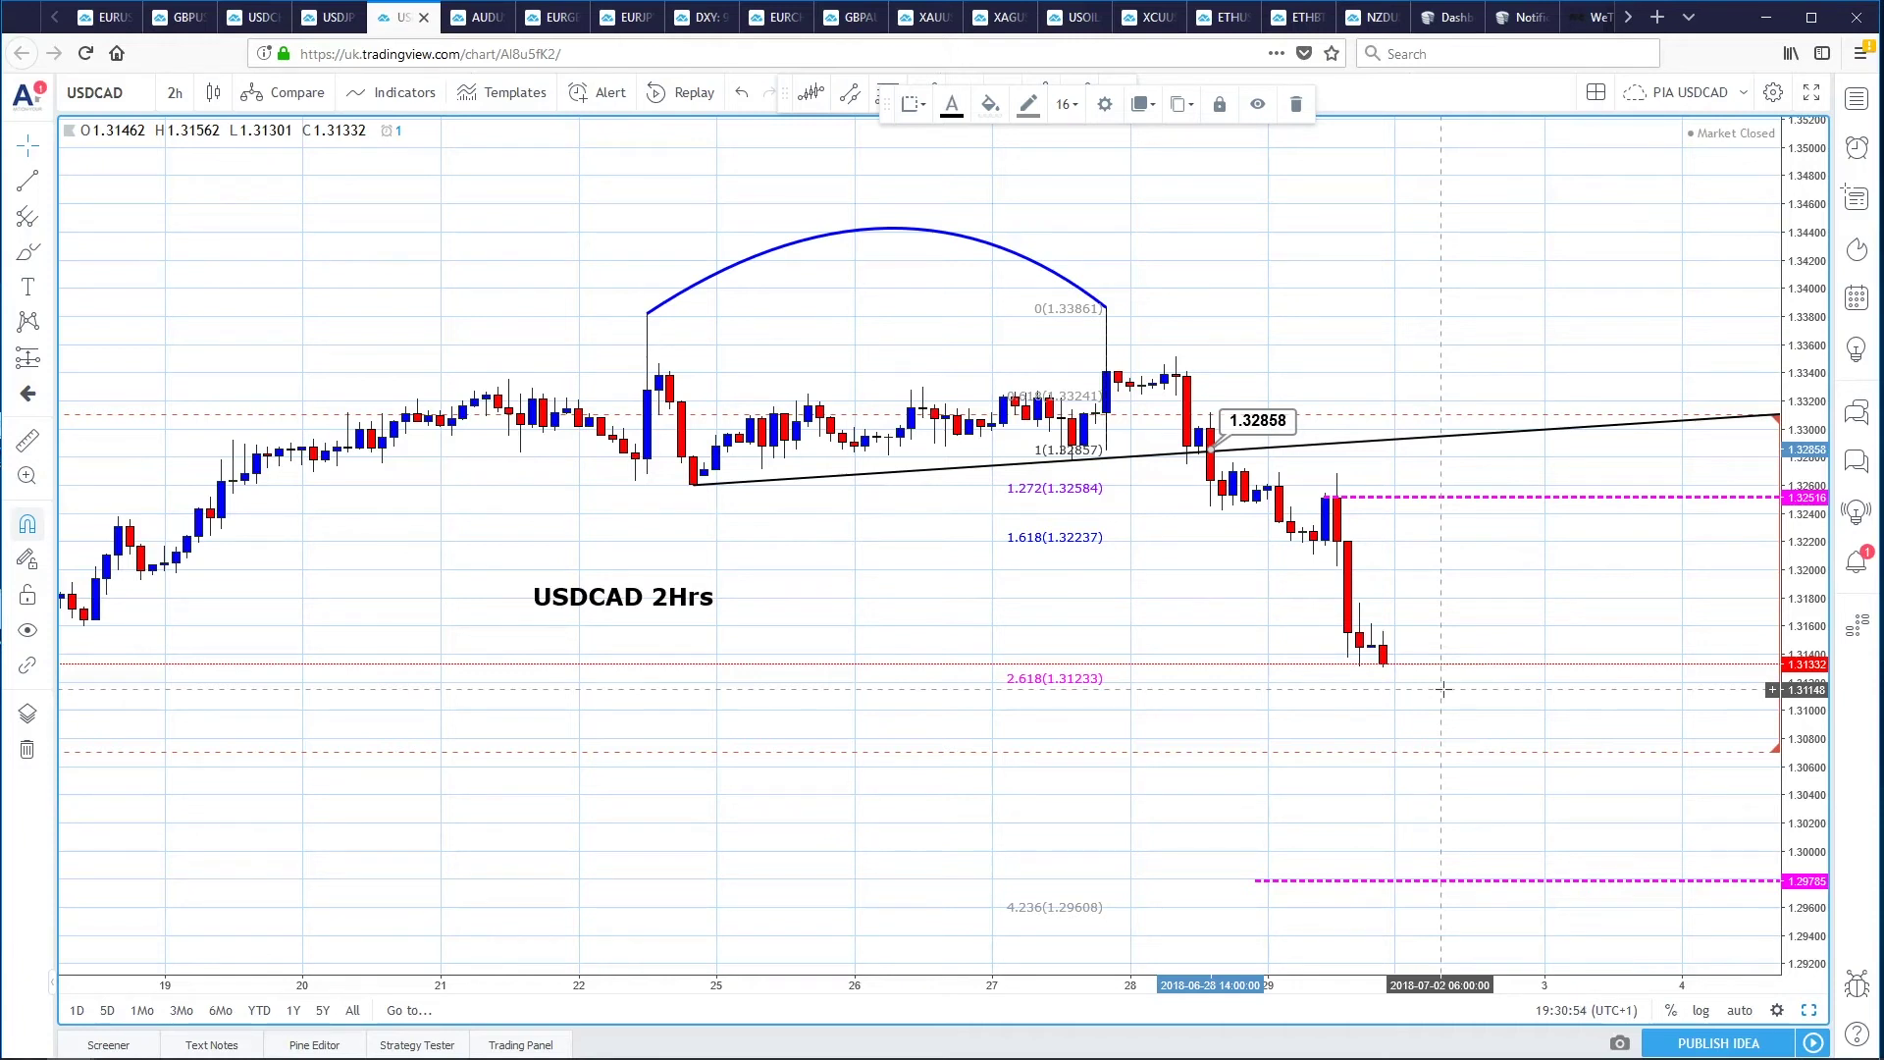
- Inspect the Fibonacci drawing, then switch to the AUDUSD layout
{"action": "left_click", "coordinate": [1079, 917]}
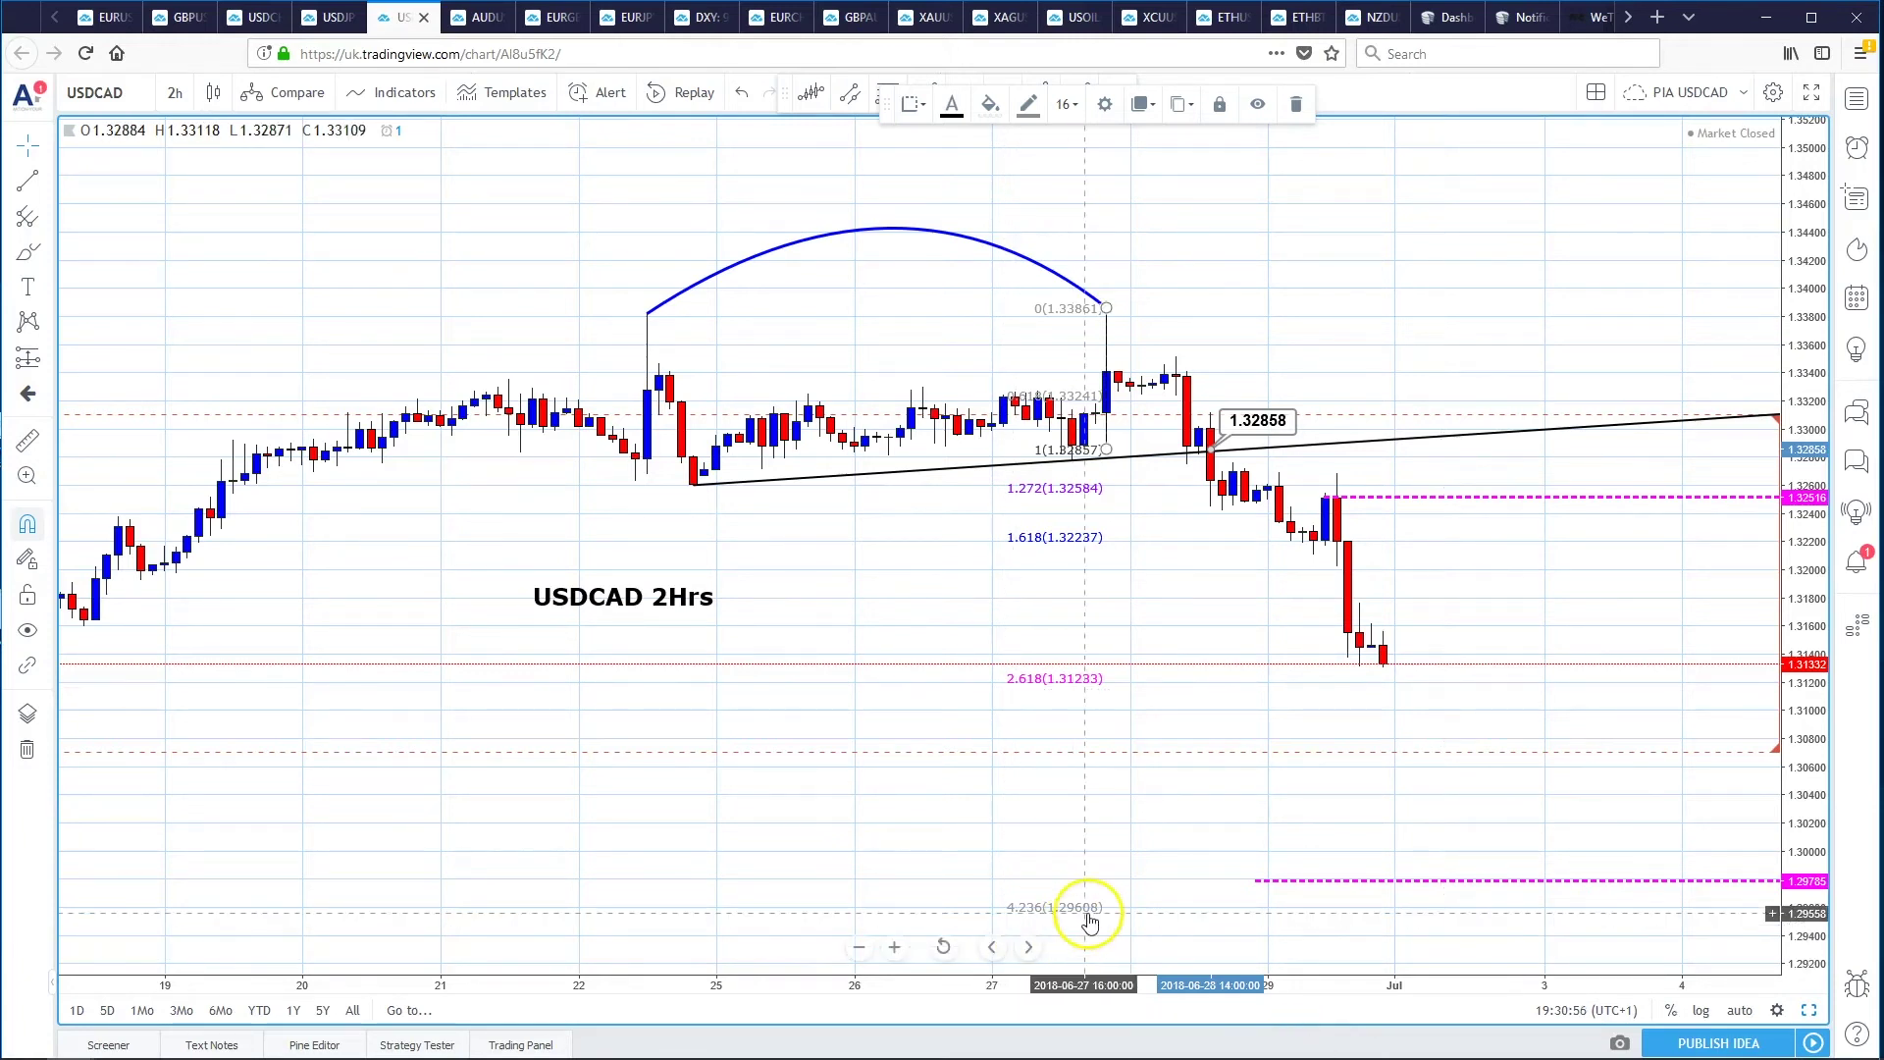
{"action": "left_click", "coordinate": [1126, 930]}
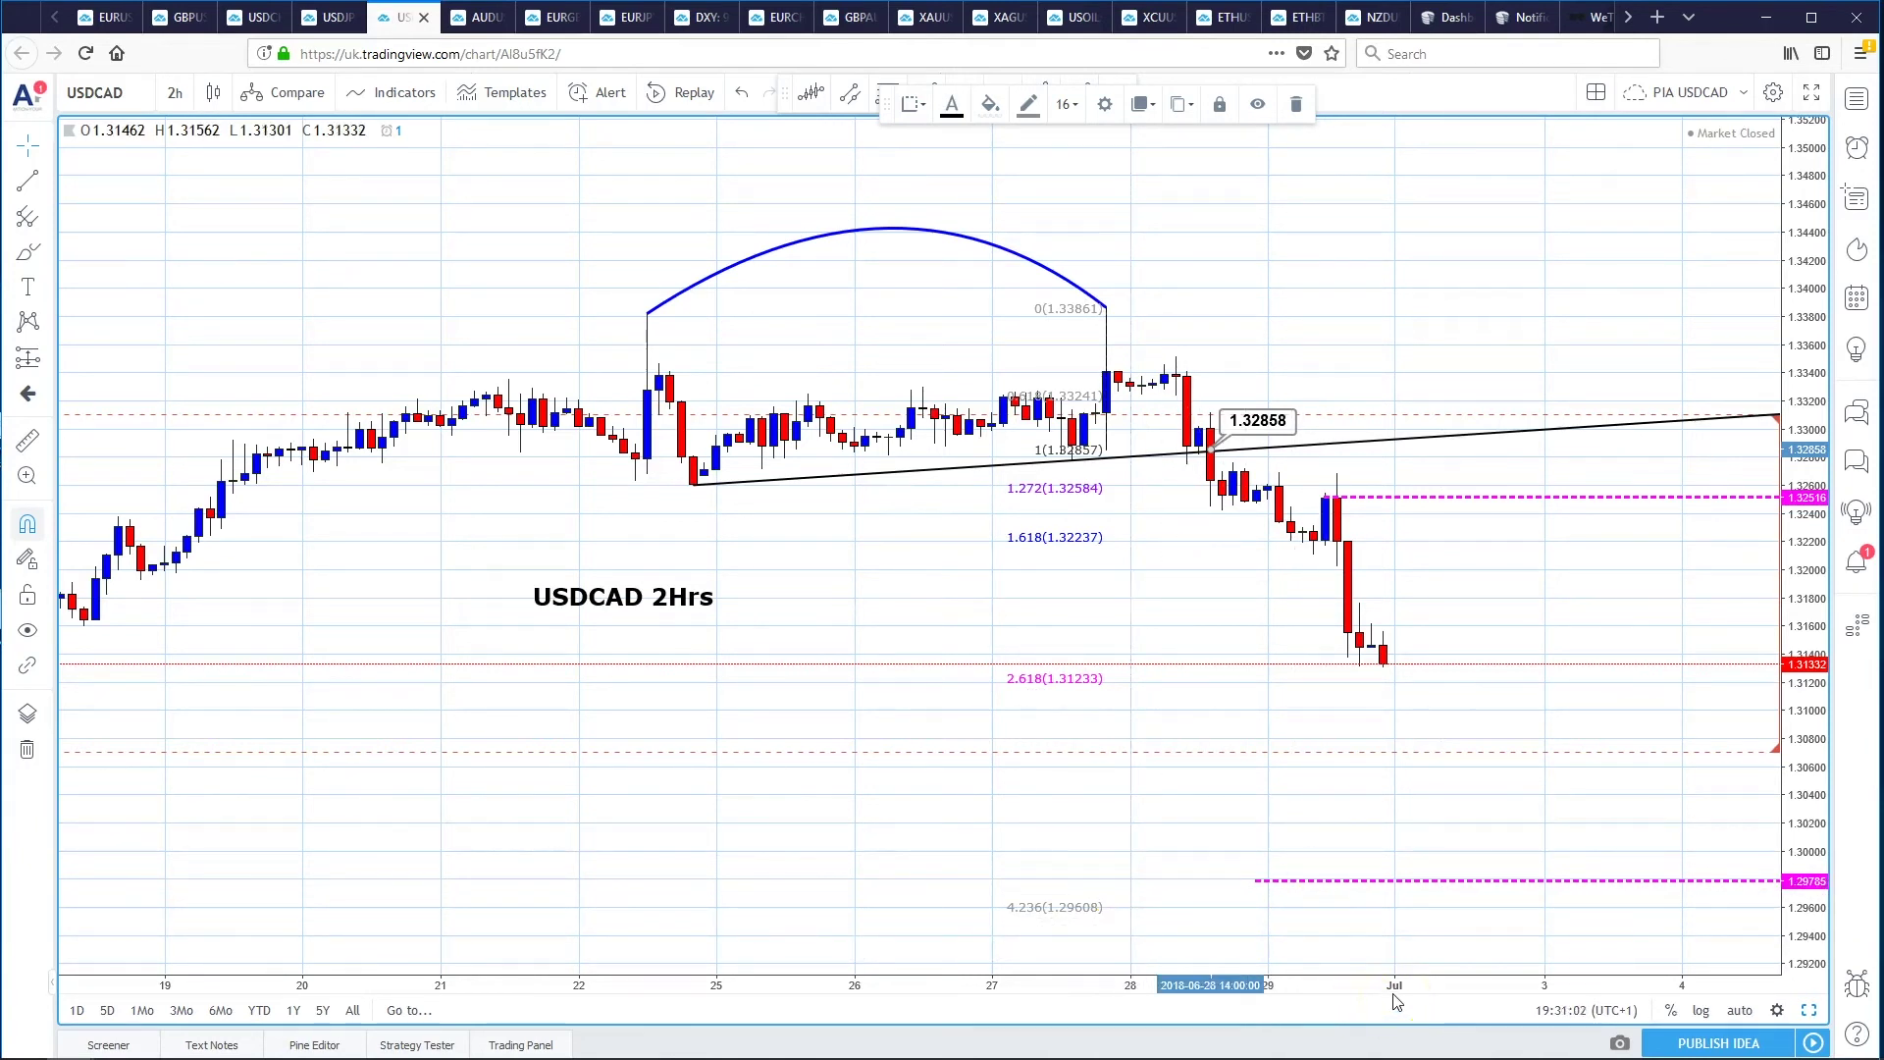
{"action": "left_click", "coordinate": [1459, 992]}
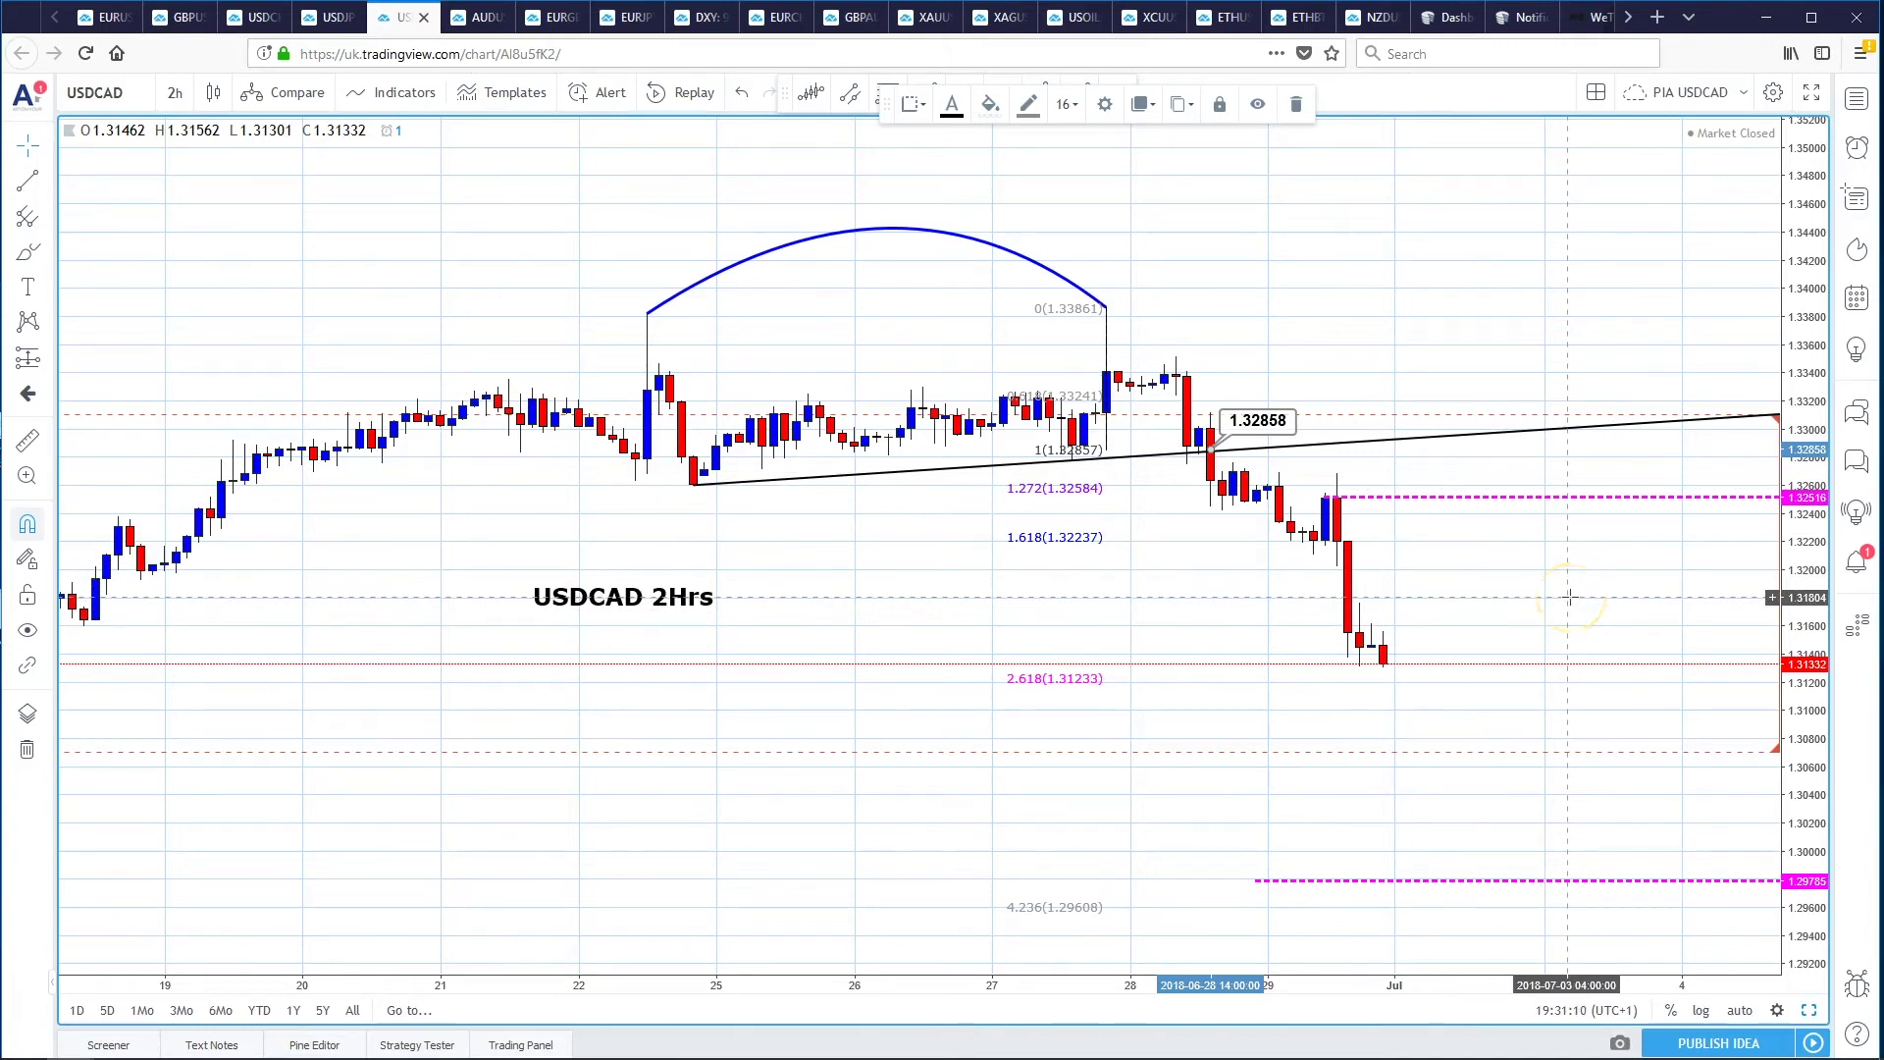
{"action": "left_click", "coordinate": [482, 19]}
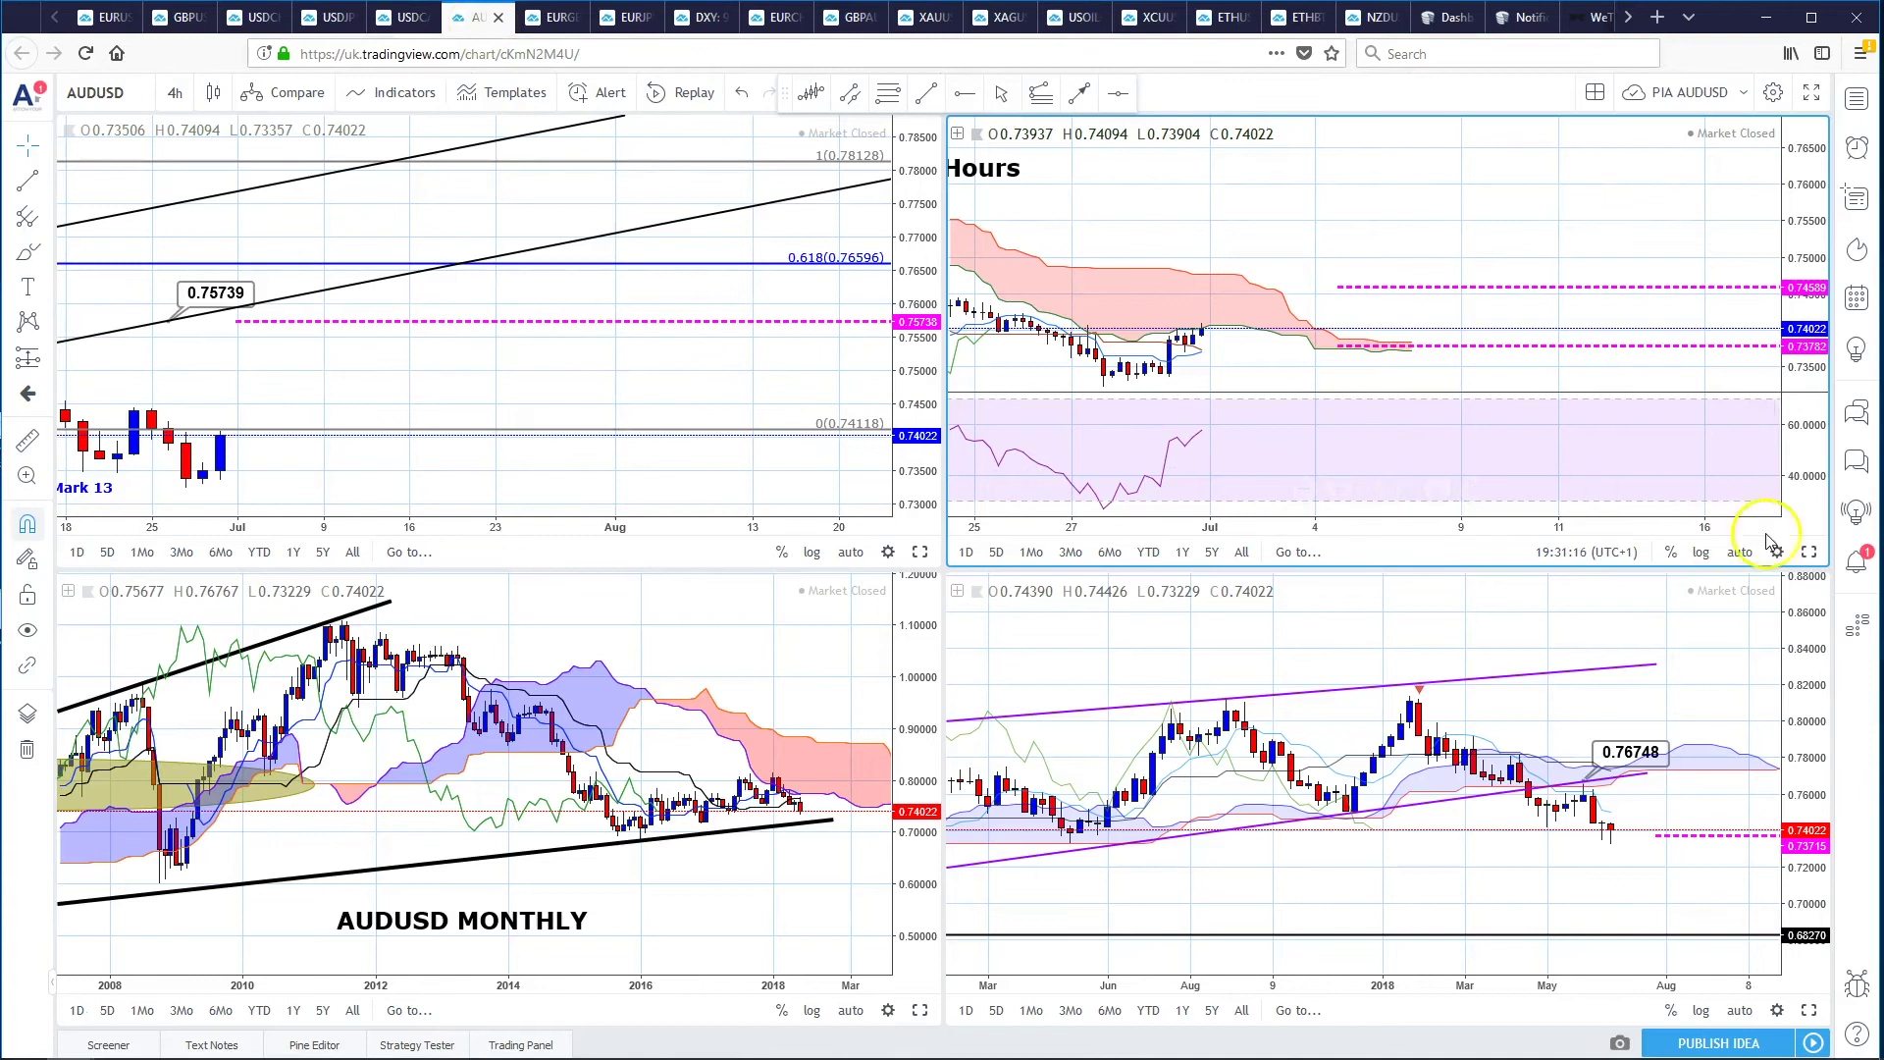
- On the maximized AUDUSD 4-hour chart, draw a parallel channel from the late-June high, then open EURGBP
{"action": "left_click", "coordinate": [1808, 551]}
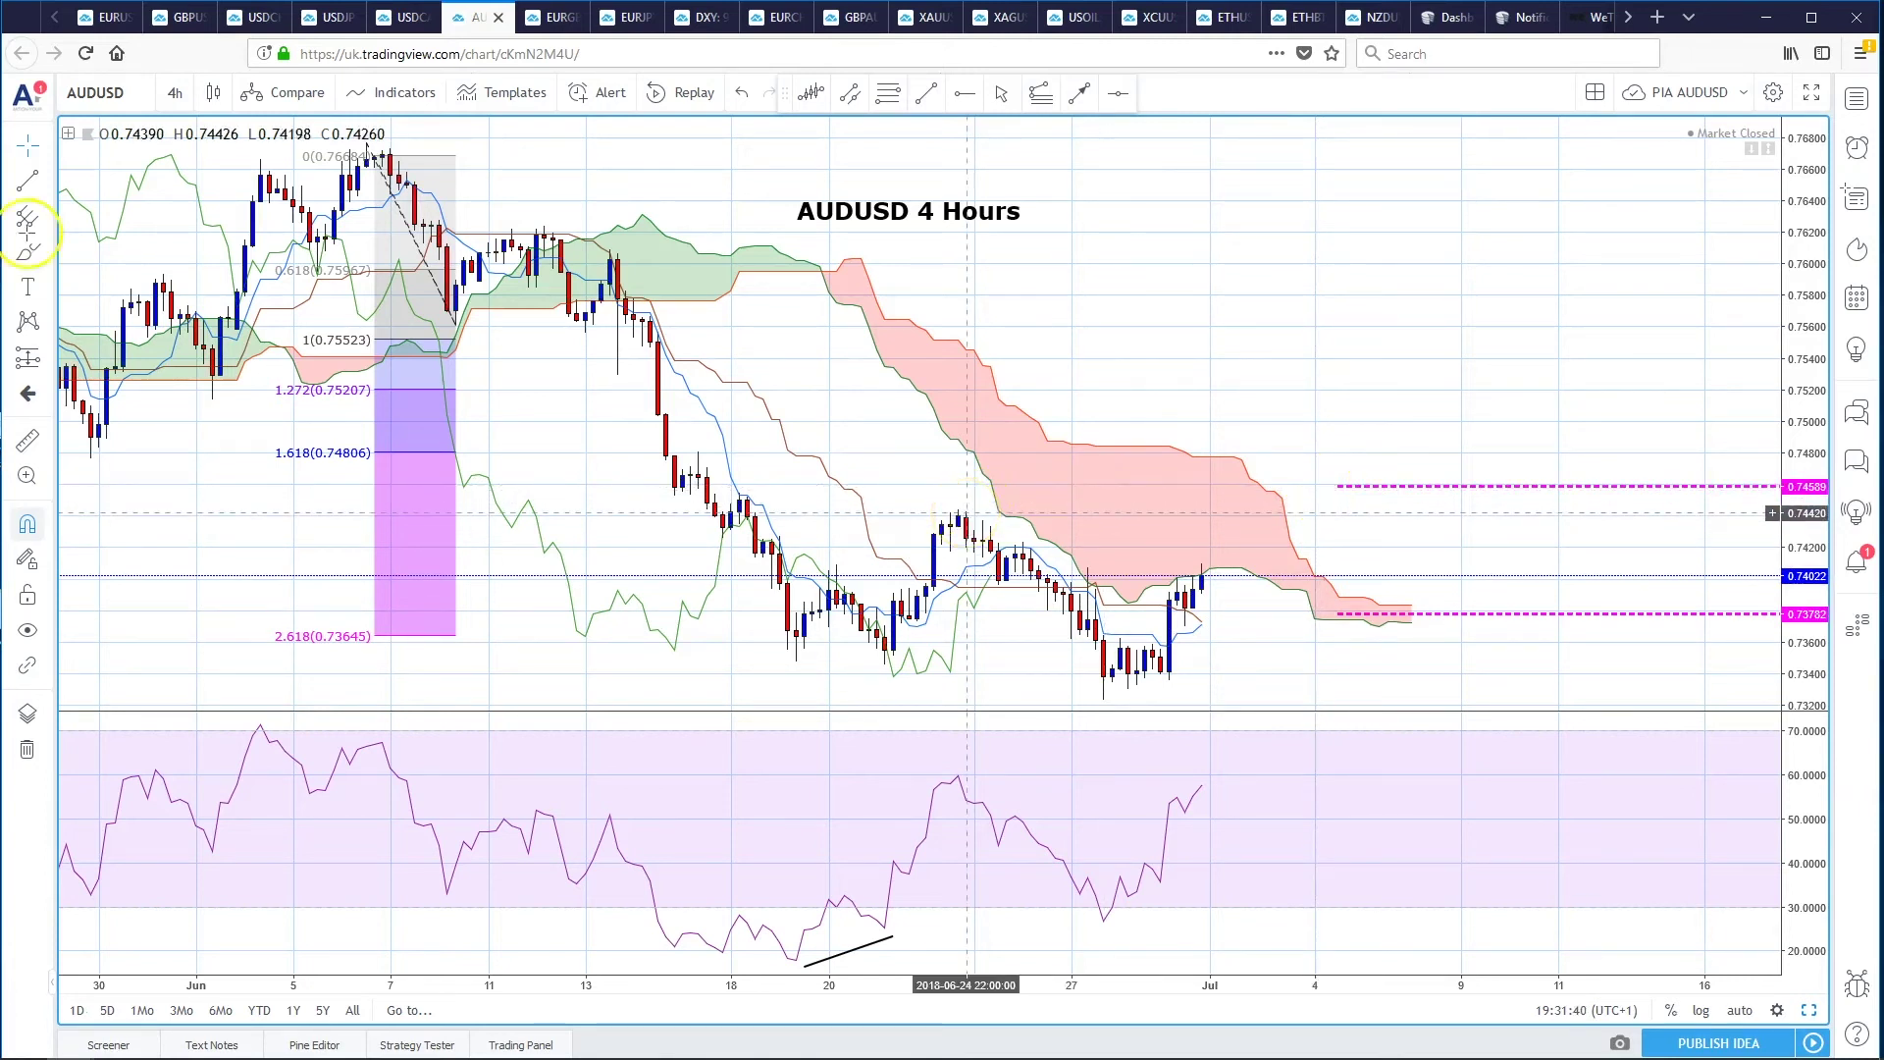
{"action": "left_click", "coordinate": [43, 179]}
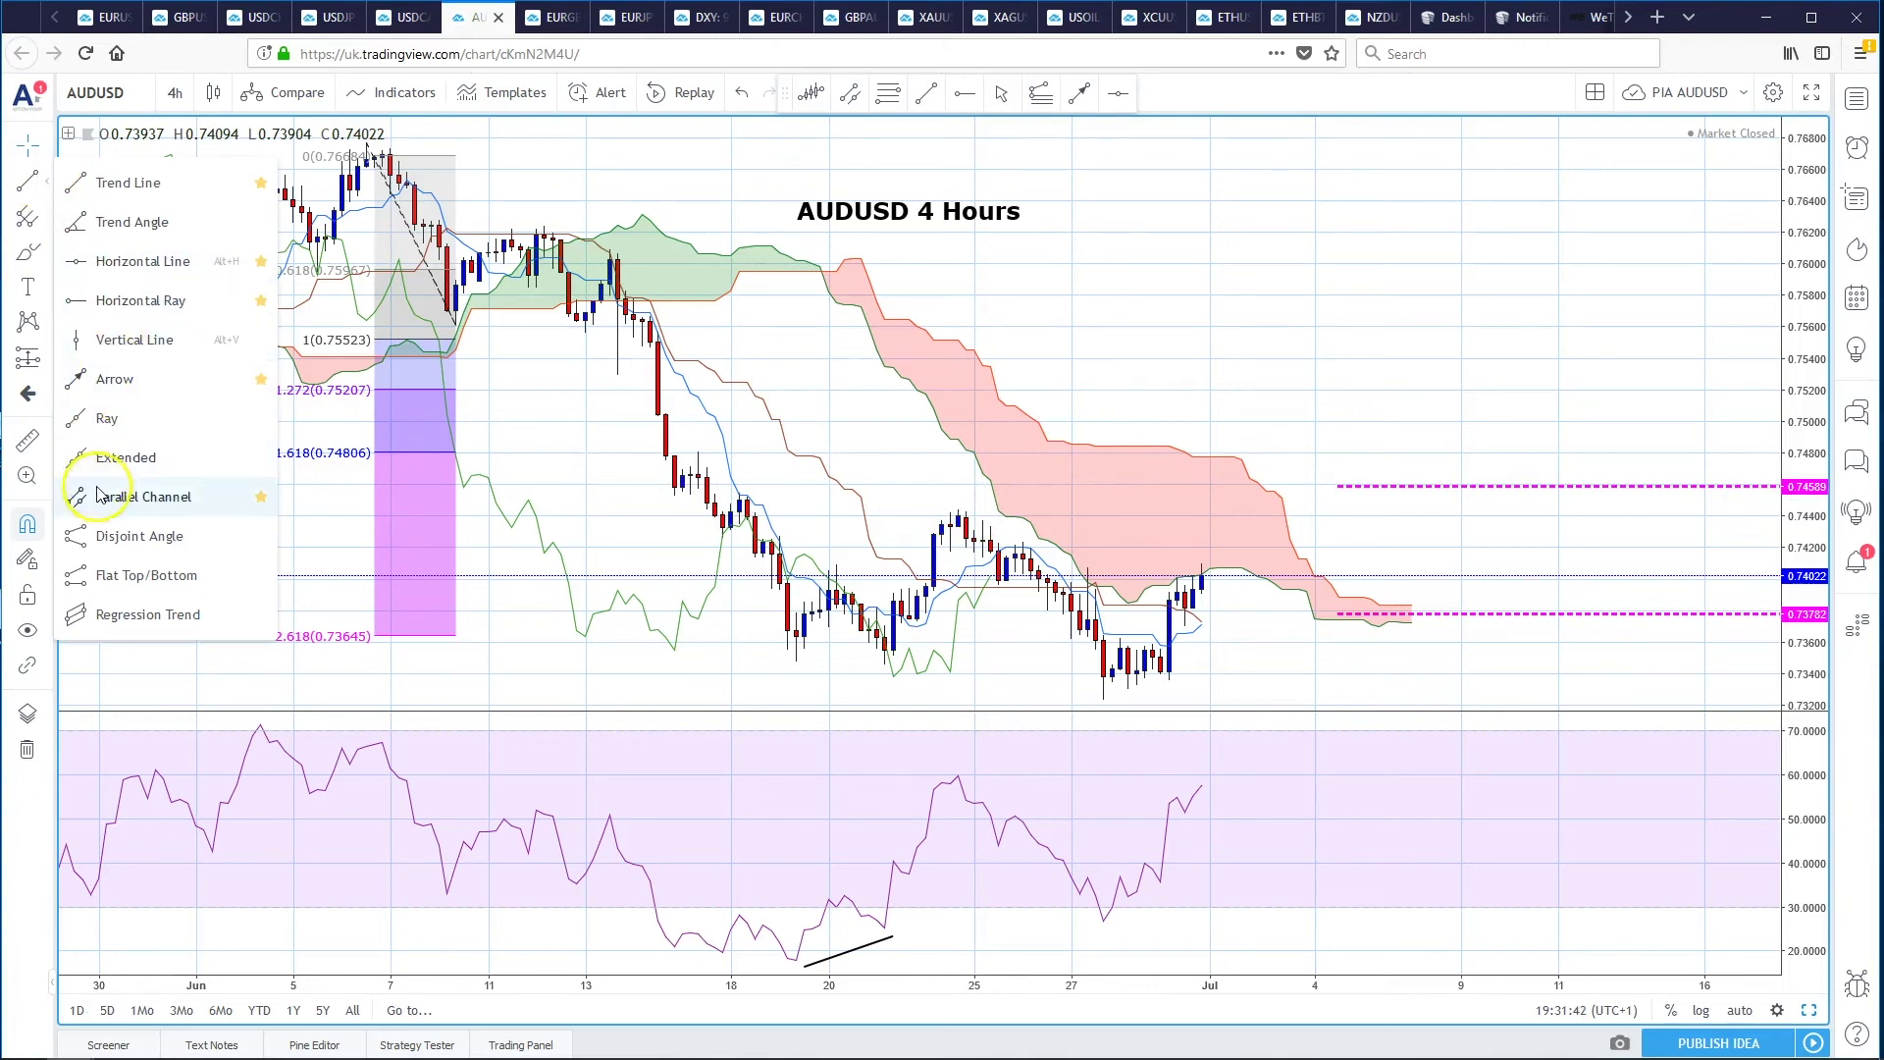
{"action": "left_click", "coordinate": [106, 417]}
{"action": "left_click", "coordinate": [959, 511]}
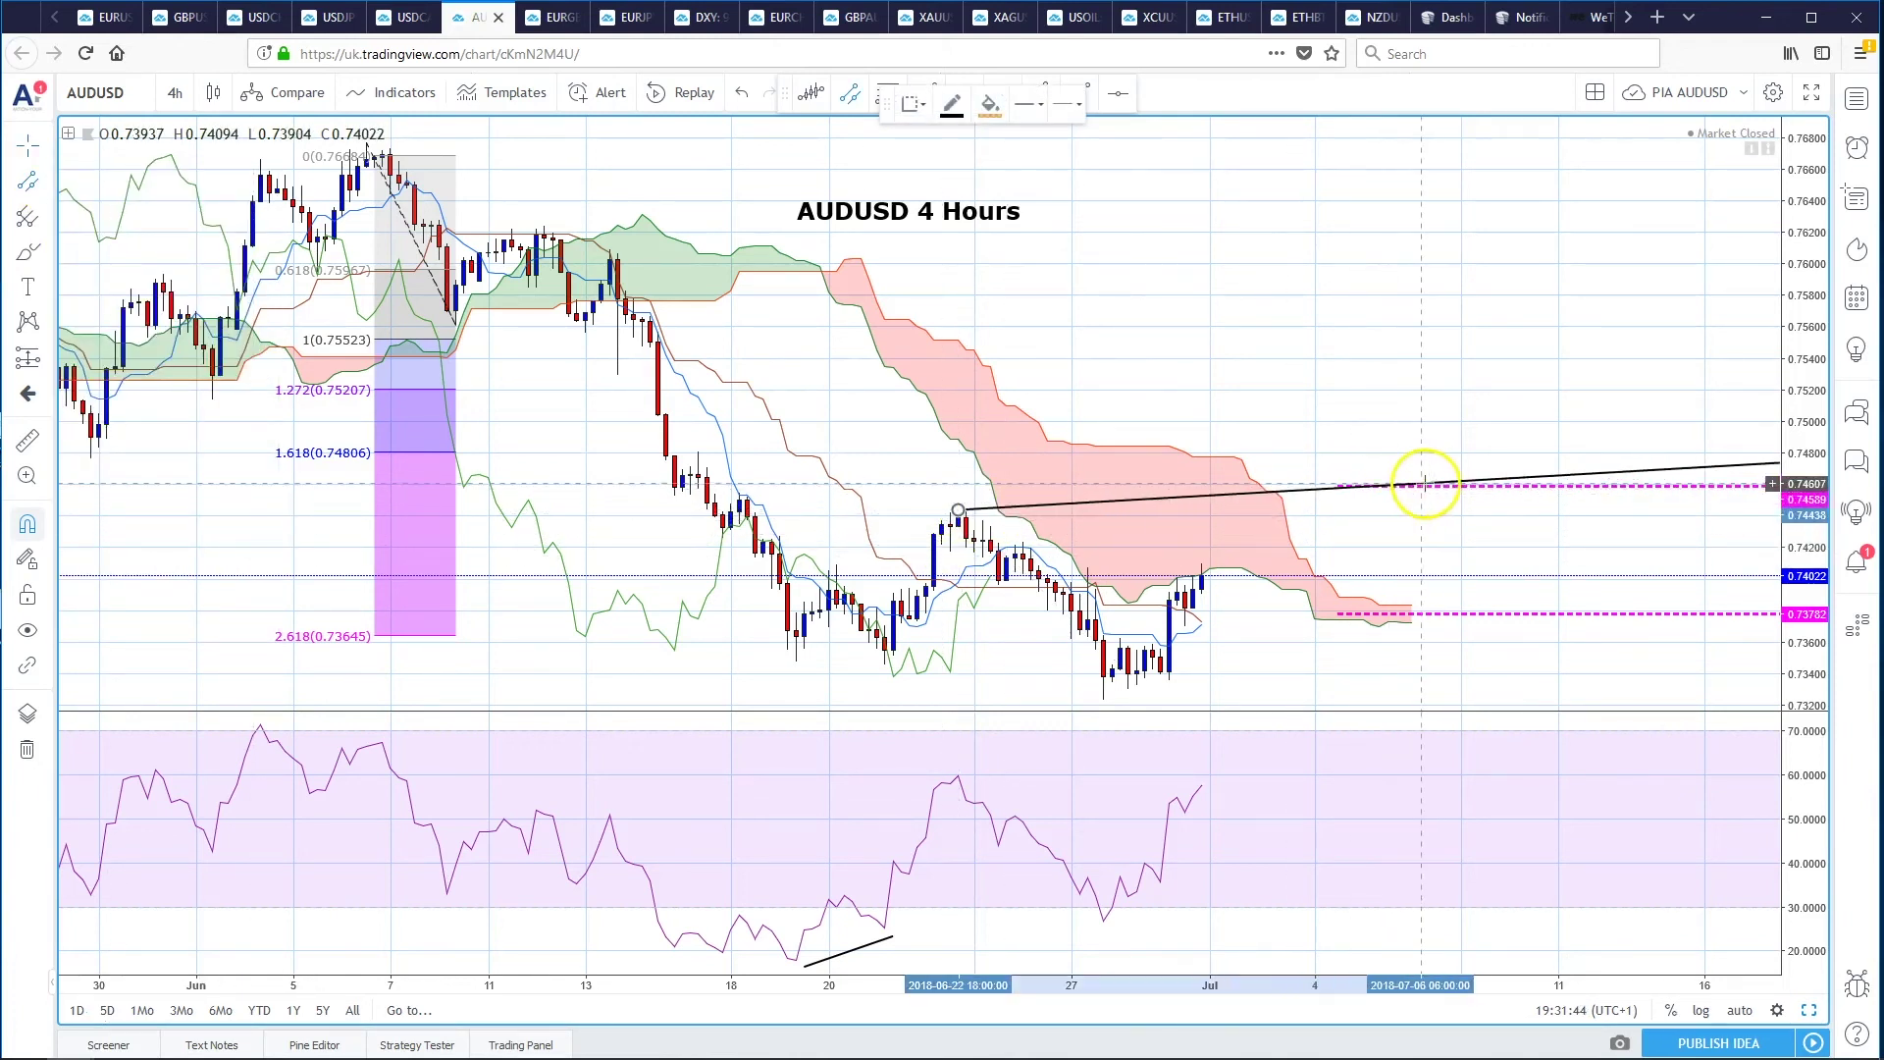
{"action": "left_click", "coordinate": [1428, 484]}
{"action": "left_click", "coordinate": [944, 659]}
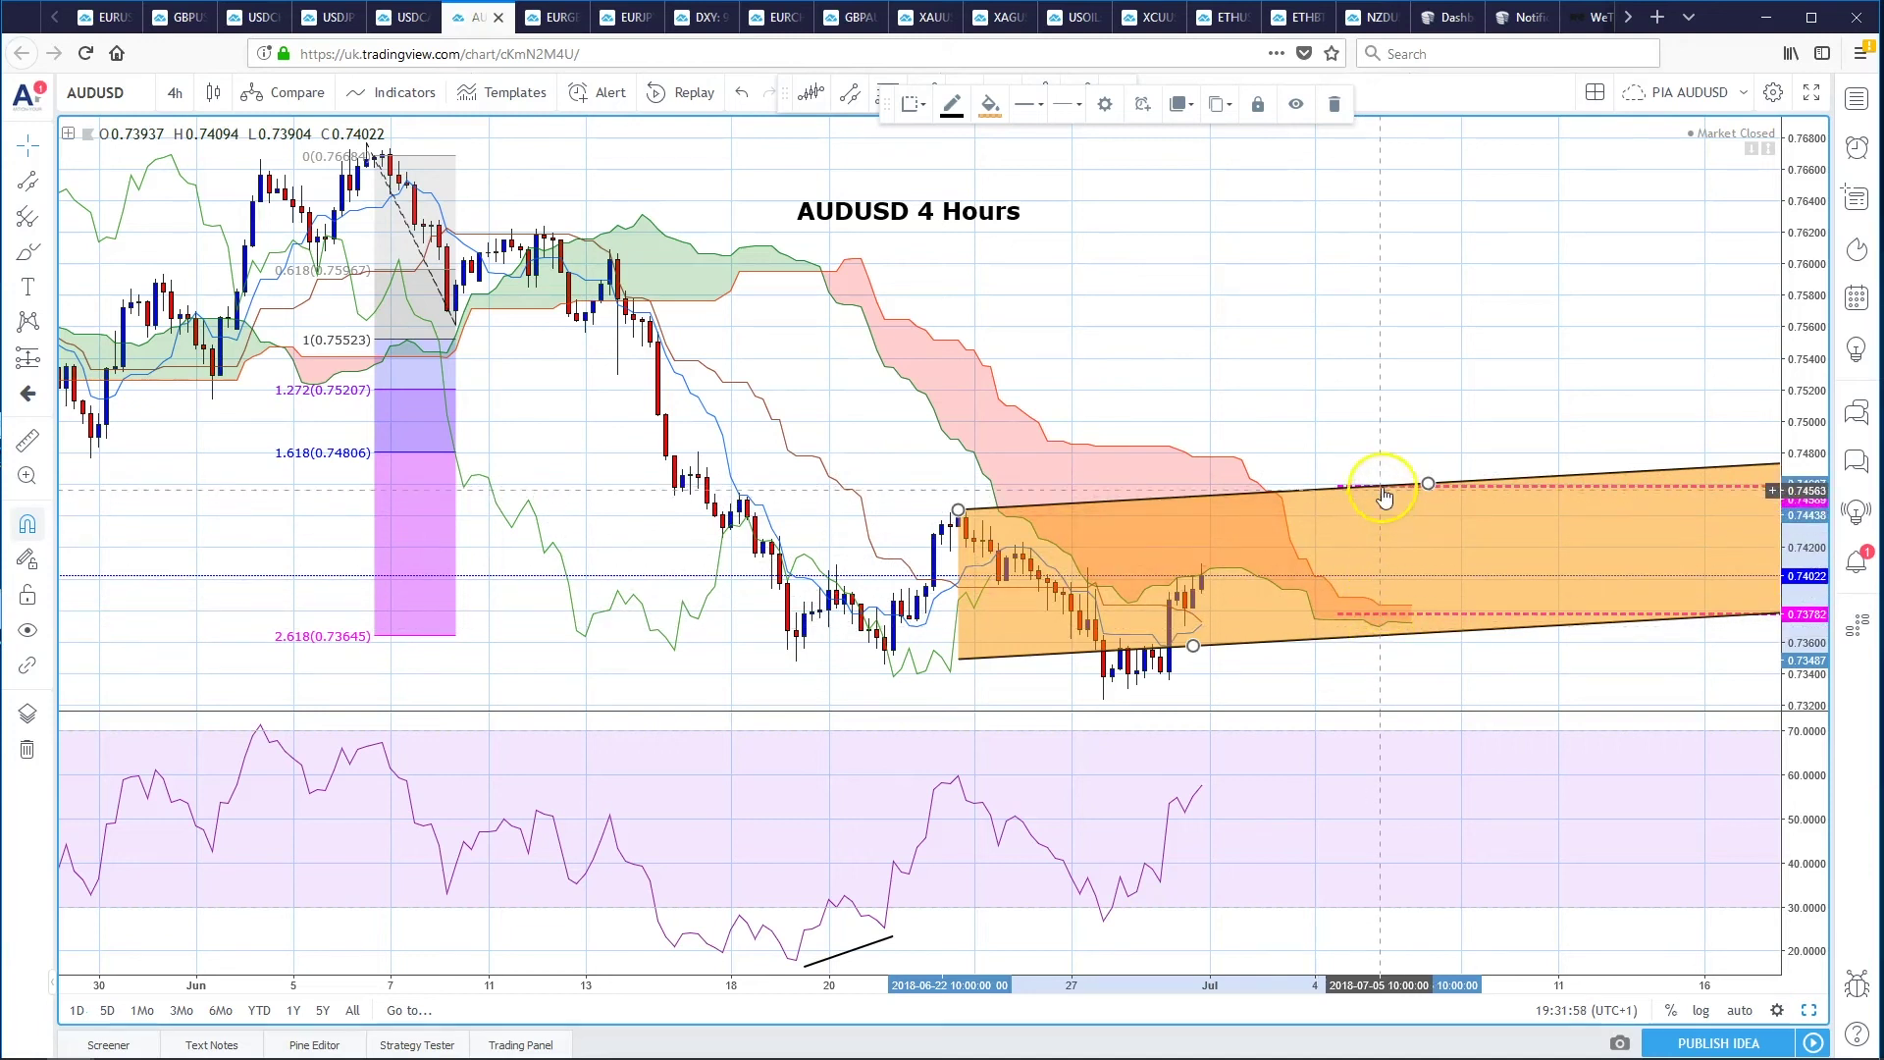
{"action": "left_click", "coordinate": [551, 18]}
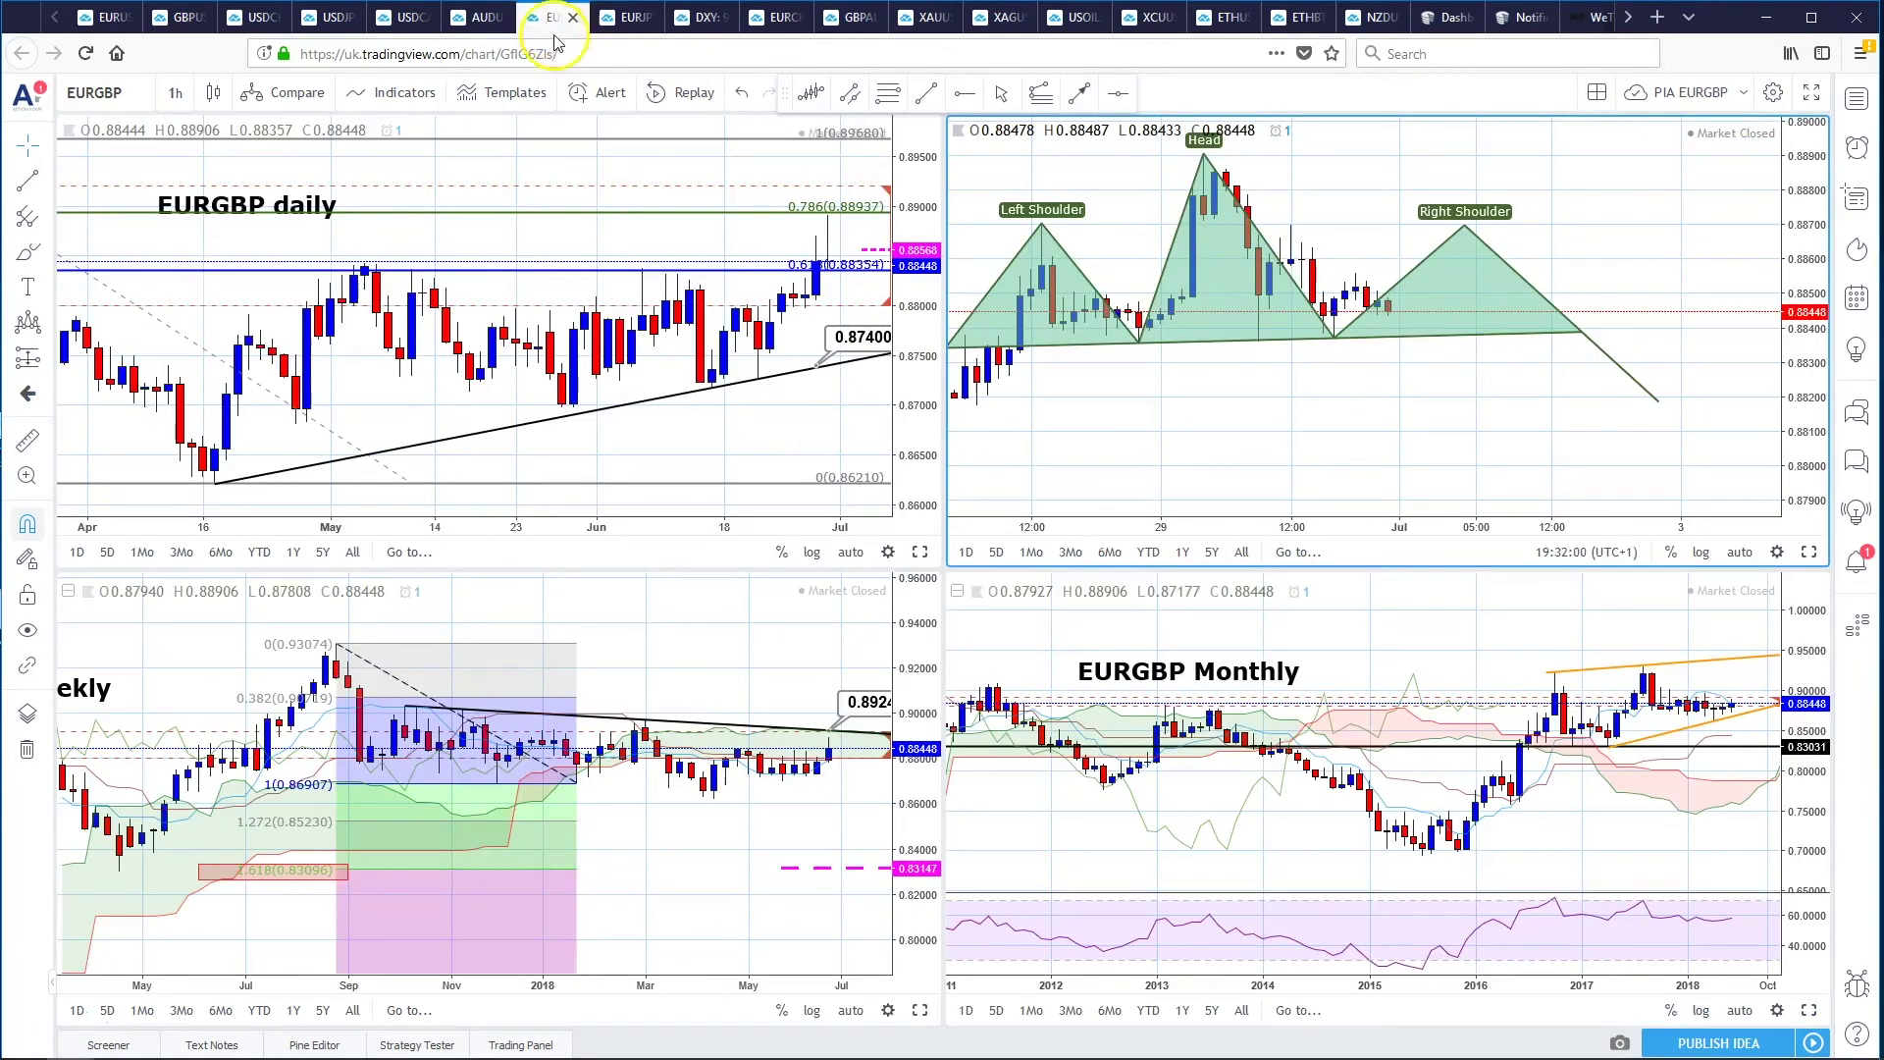
- Maximize the EURGBP Daily chart, pan it for future space, and restore the grid
{"action": "left_click", "coordinate": [919, 551]}
{"action": "left_click_drag", "start_coordinate": [1043, 231], "coordinate": [742, 215]}
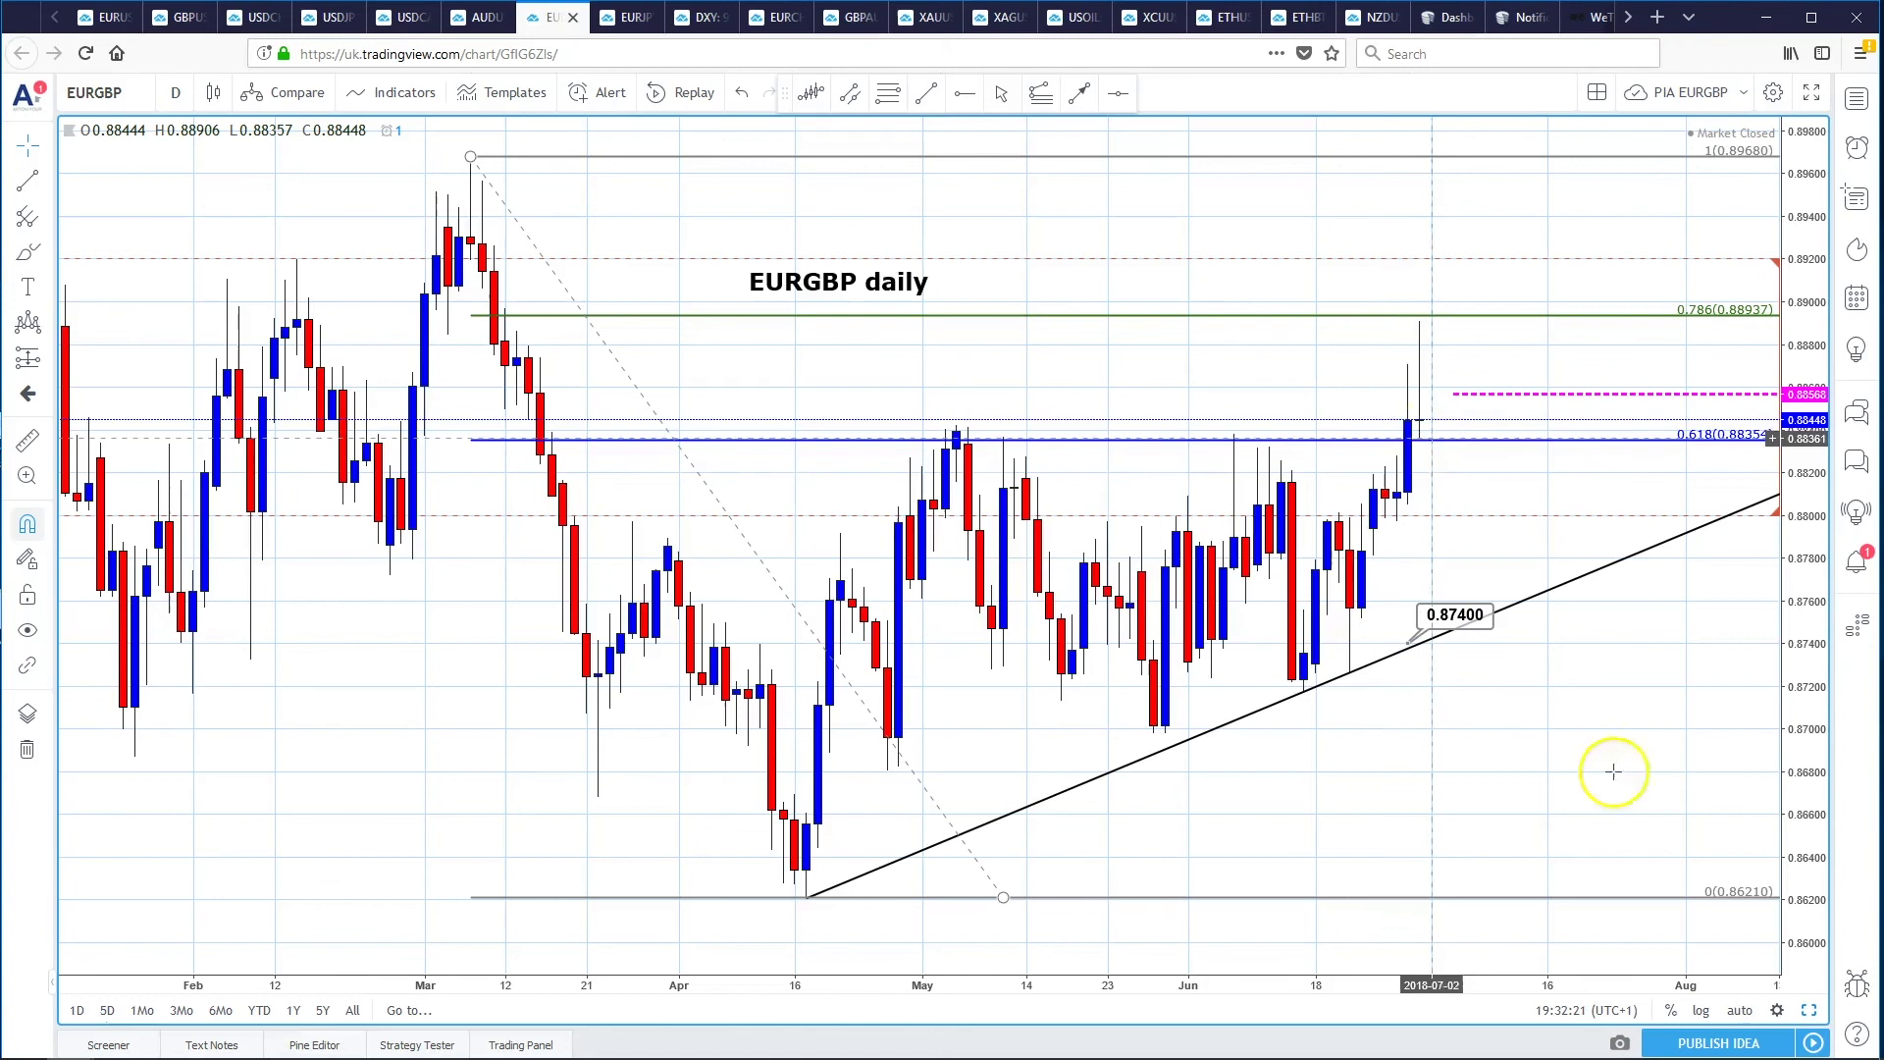
{"action": "left_click", "coordinate": [1810, 1010]}
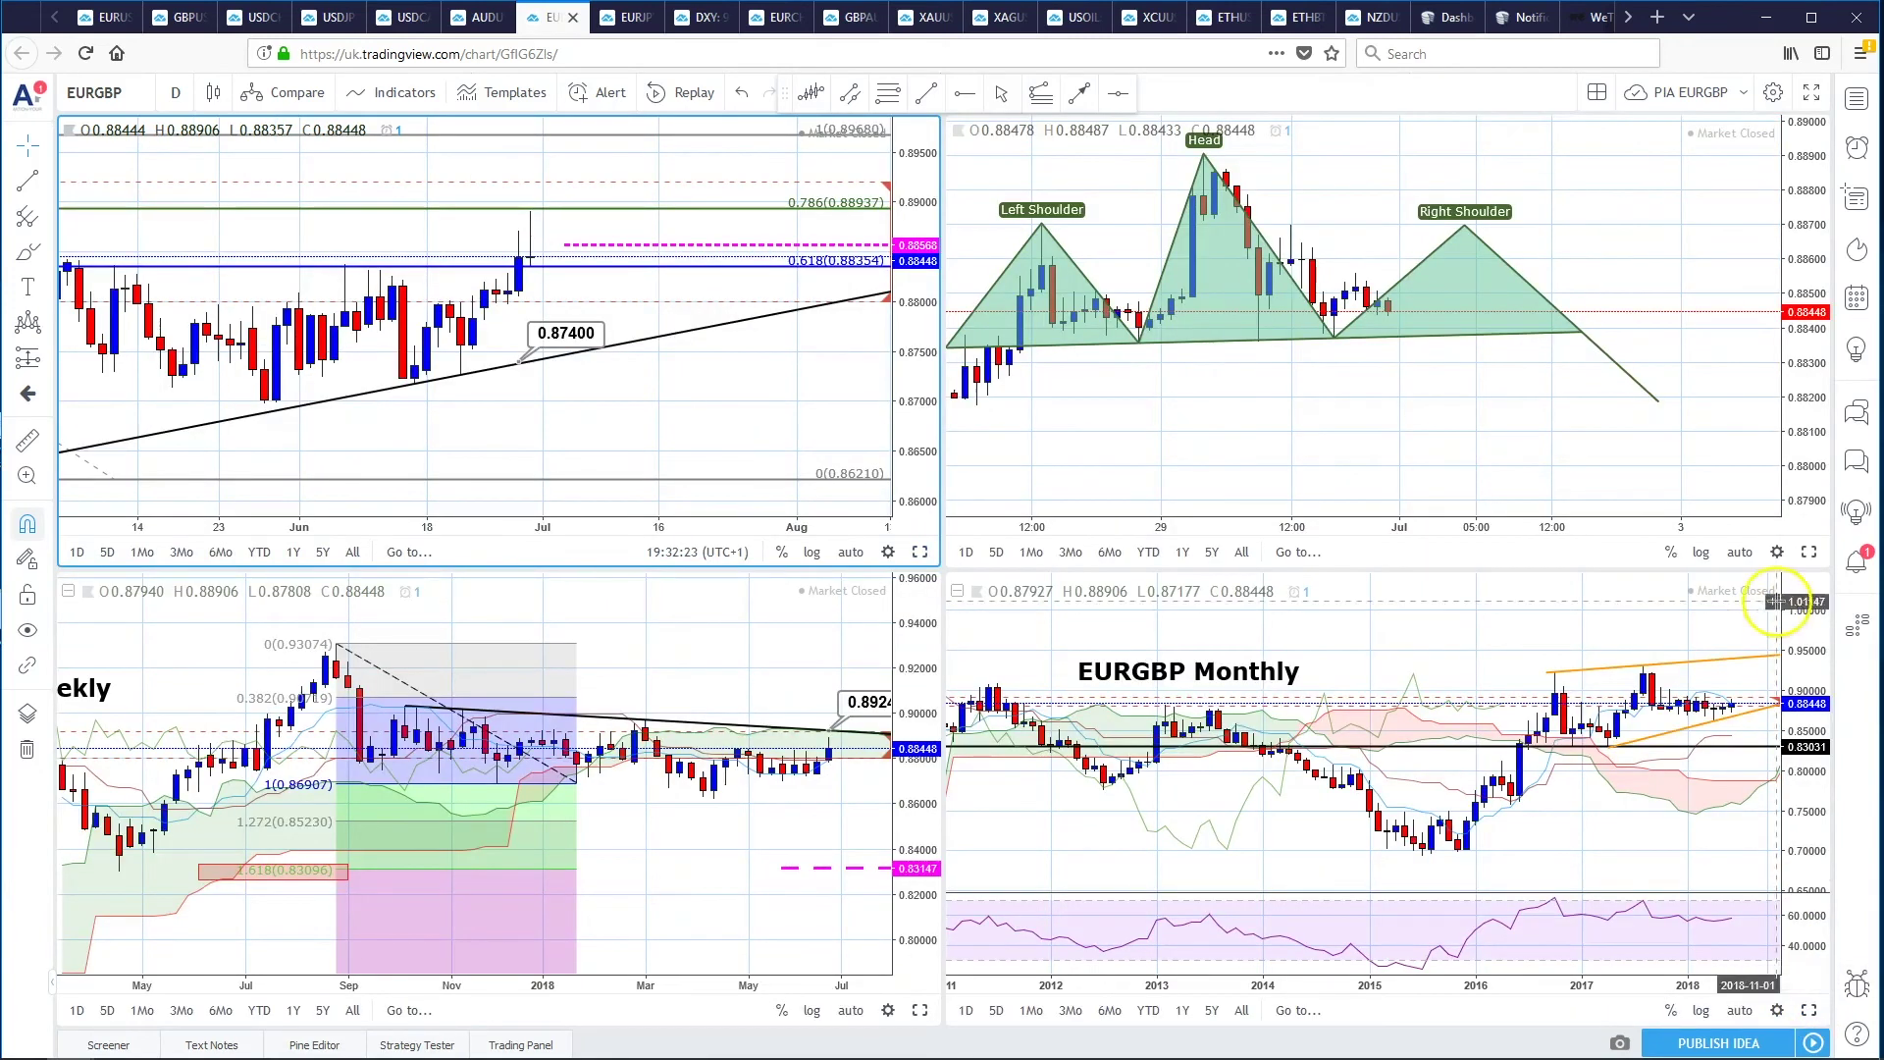
- Maximize the 1hr head-and-shoulders chart, centre the pattern, then switch to EURJPY
{"action": "left_click", "coordinate": [1809, 554]}
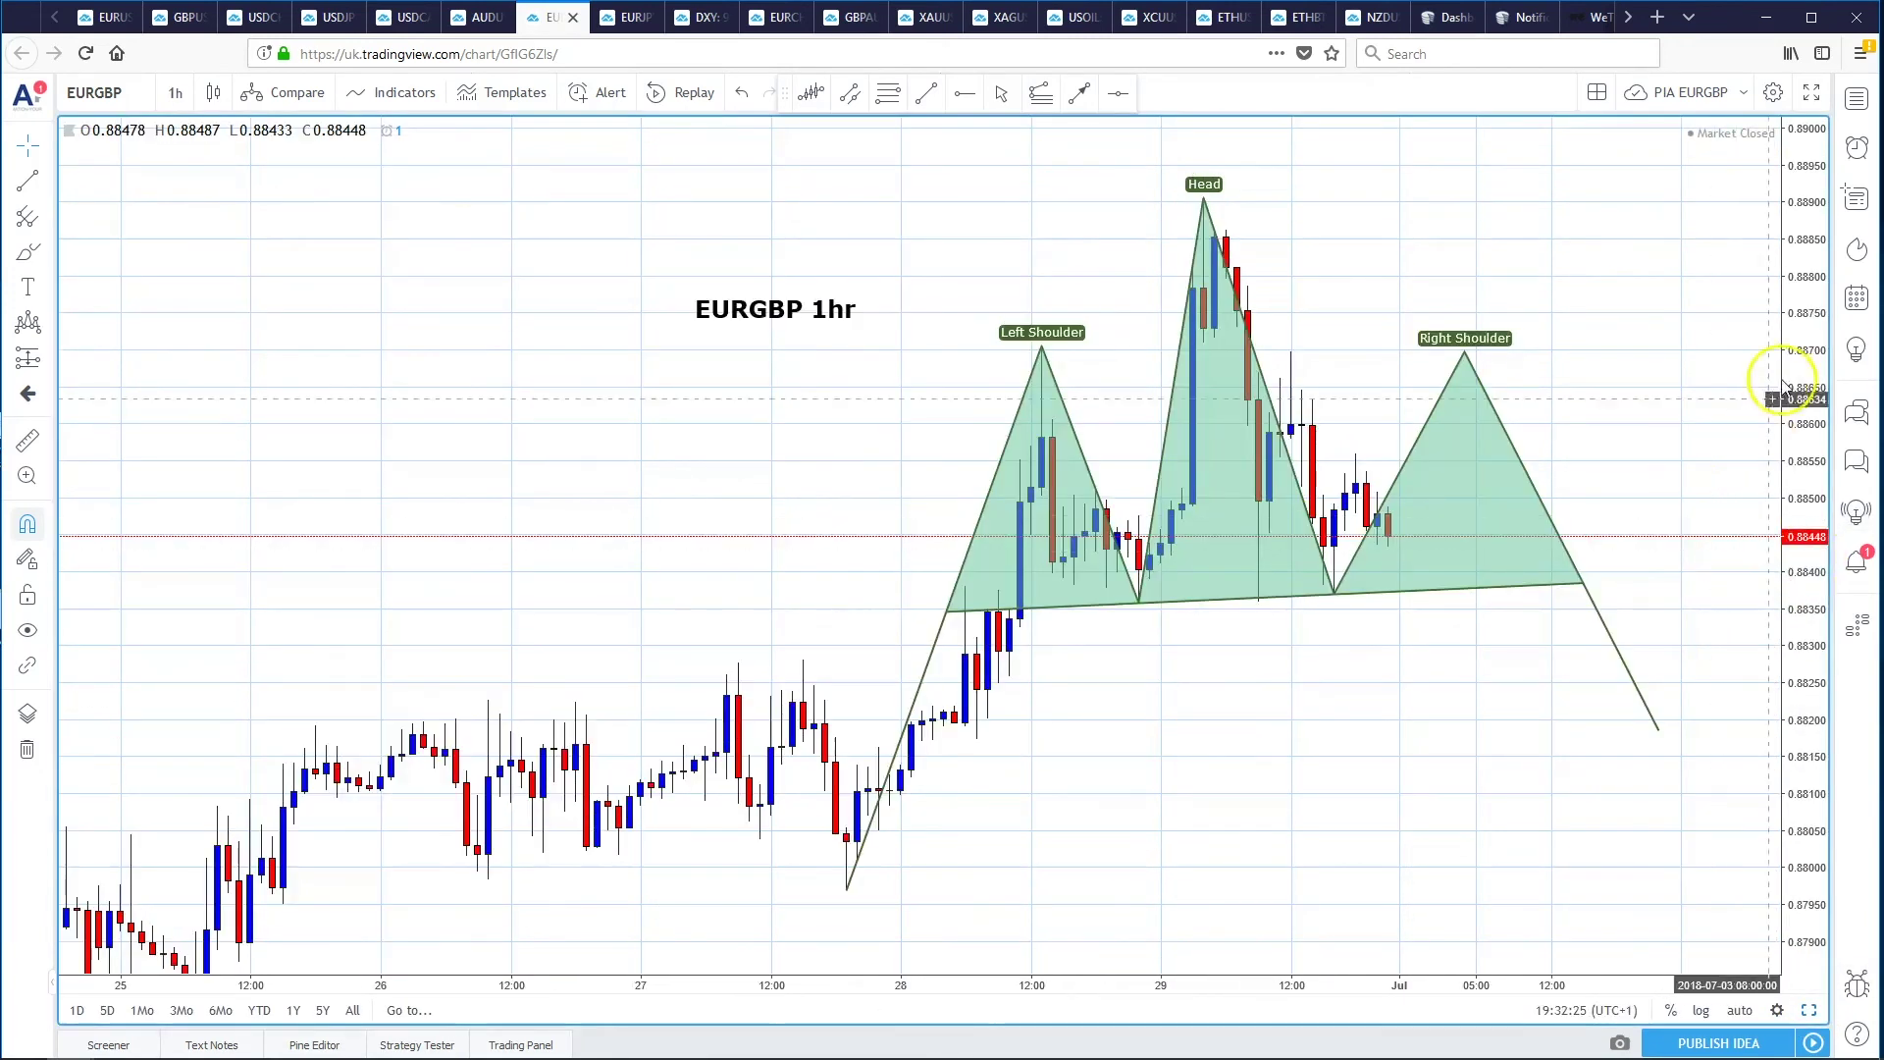
{"action": "left_click_drag", "start_coordinate": [1708, 294], "coordinate": [1422, 307]}
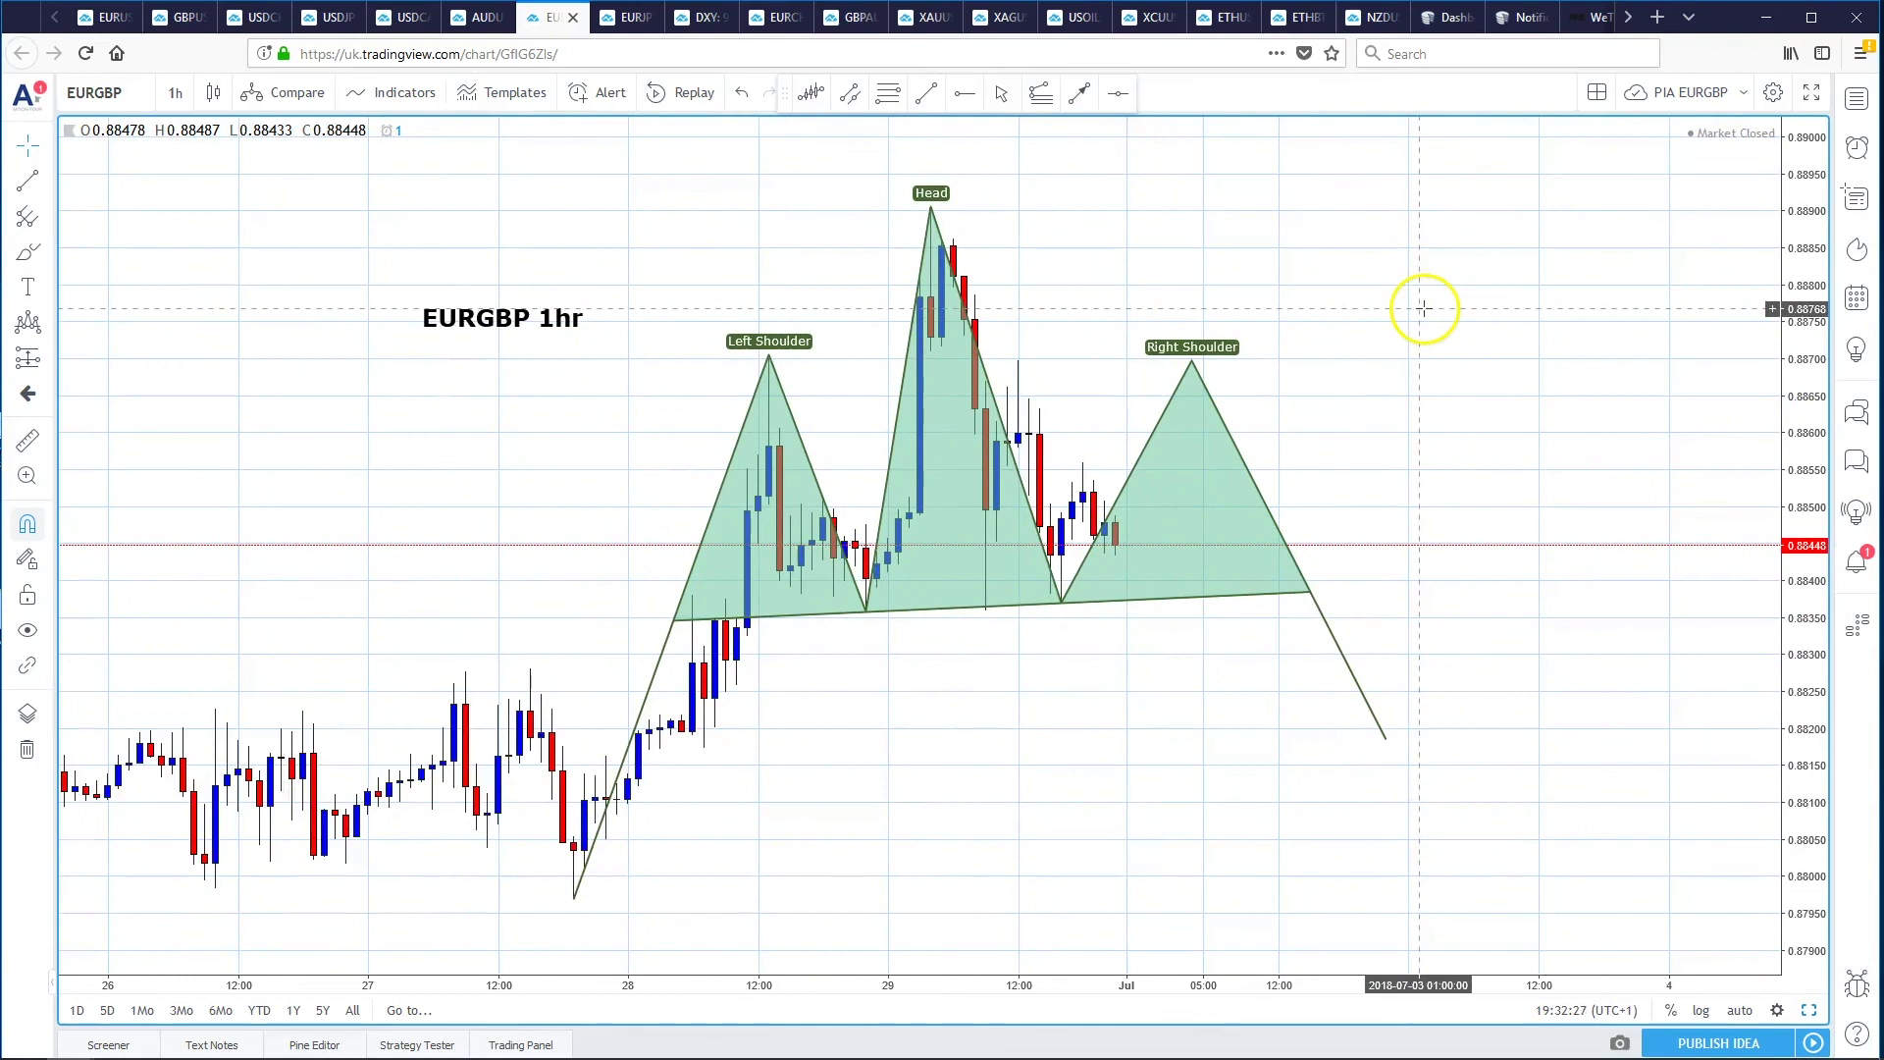
{"action": "left_click", "coordinate": [1423, 308]}
{"action": "left_click", "coordinate": [1424, 309]}
{"action": "left_click", "coordinate": [1424, 308]}
{"action": "left_click", "coordinate": [1423, 308]}
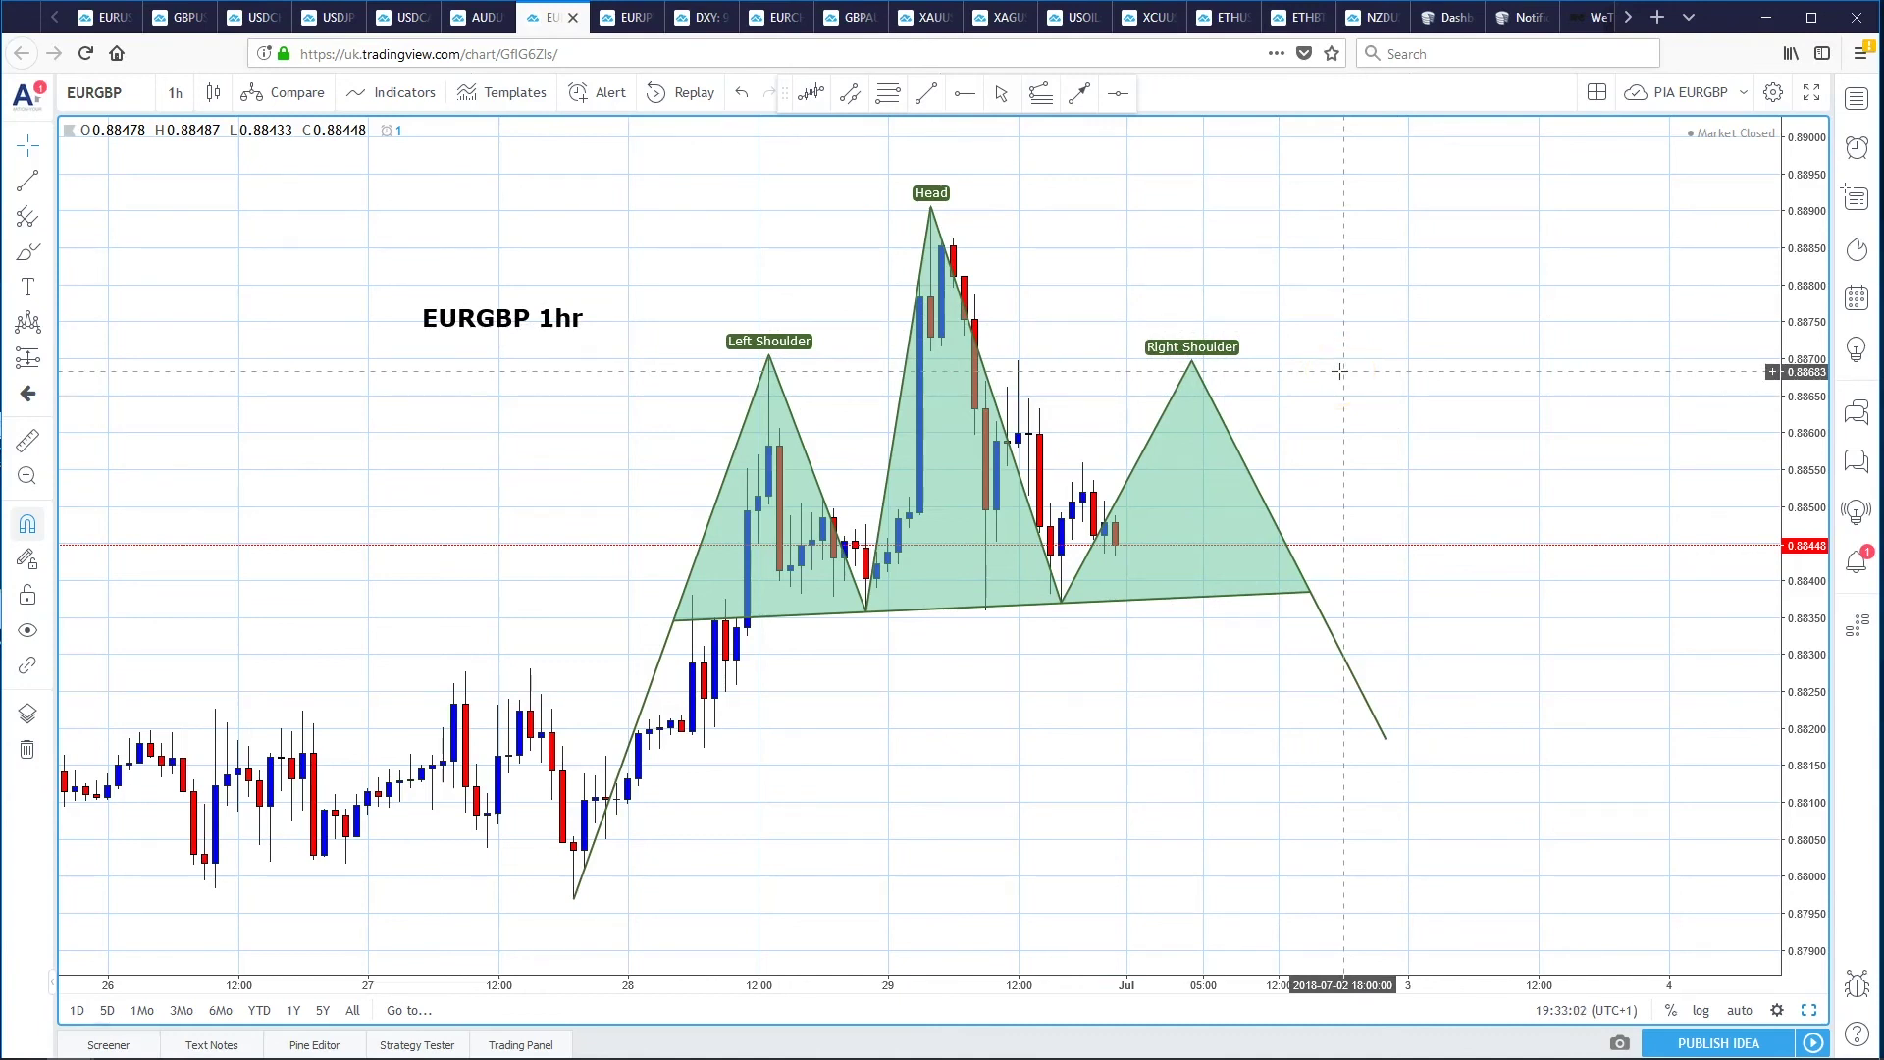
{"action": "left_click", "coordinate": [631, 17]}
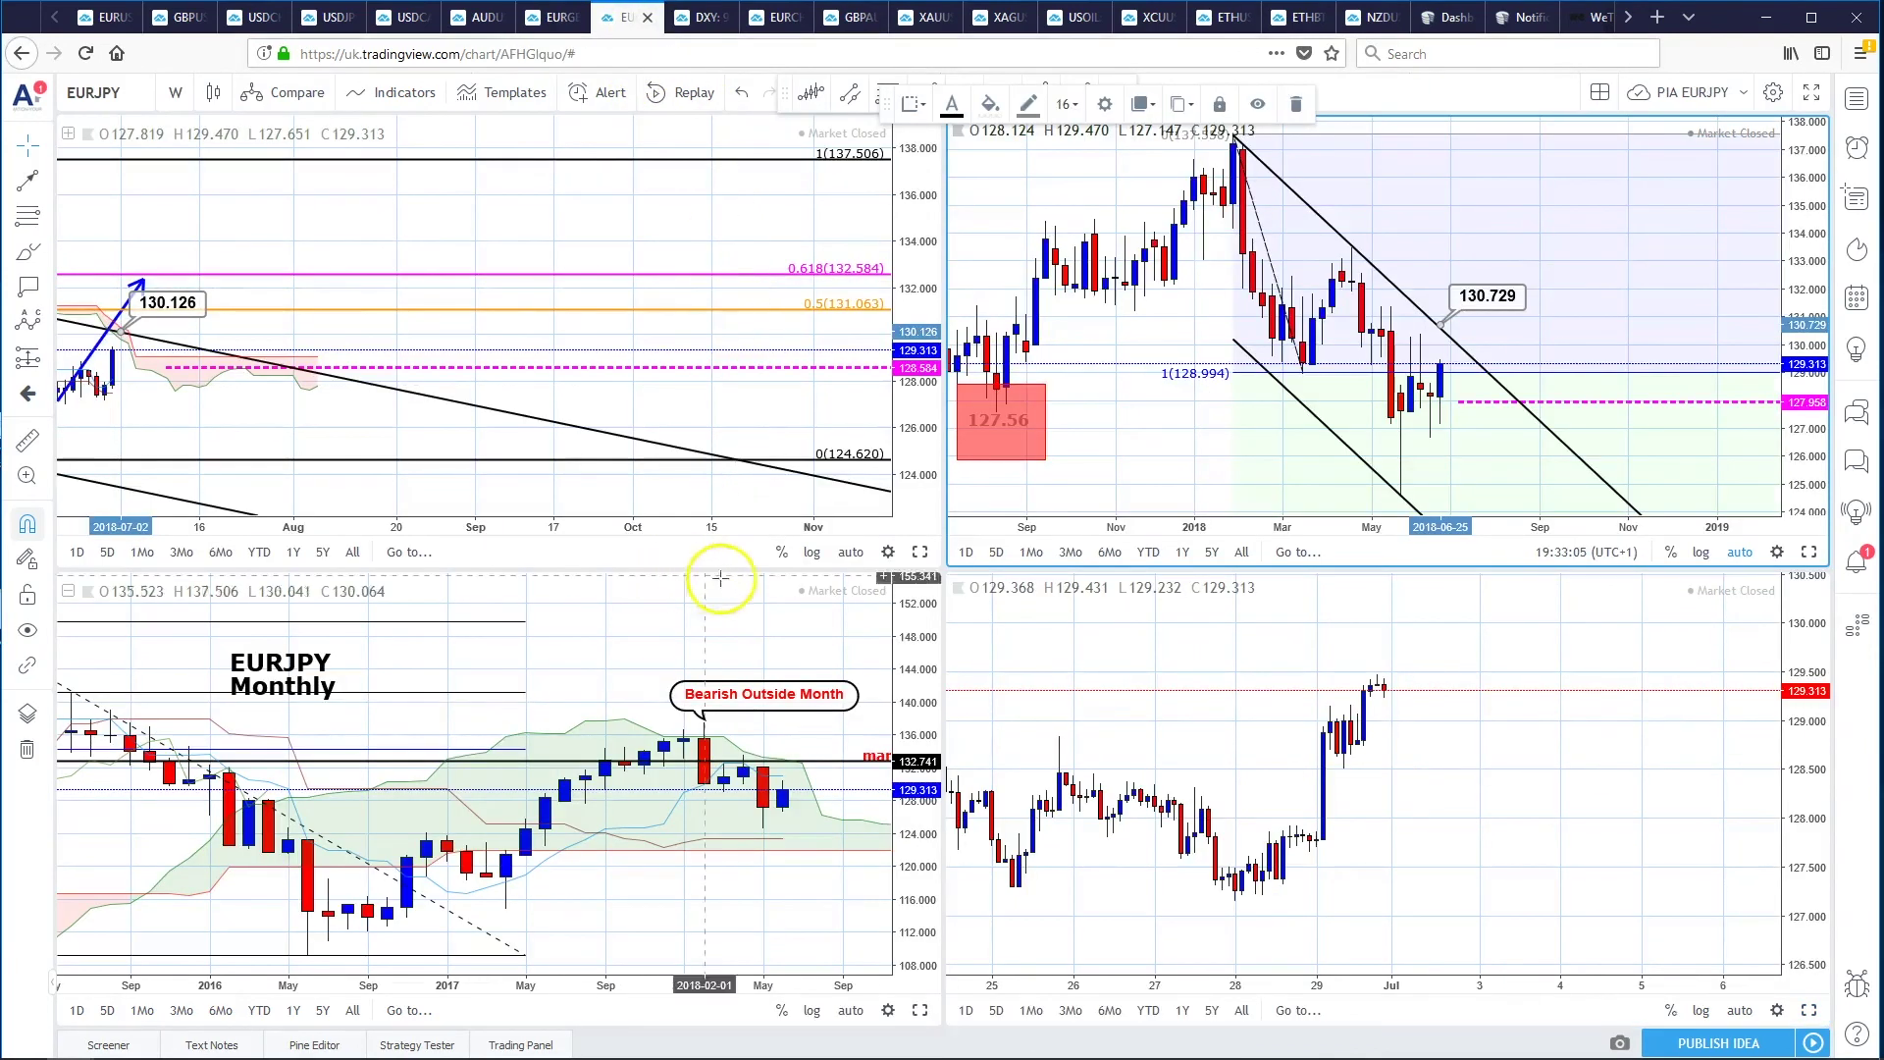
- Maximize the EURJPY Daily chart and pan it to show earlier dates
{"action": "left_click", "coordinate": [920, 551]}
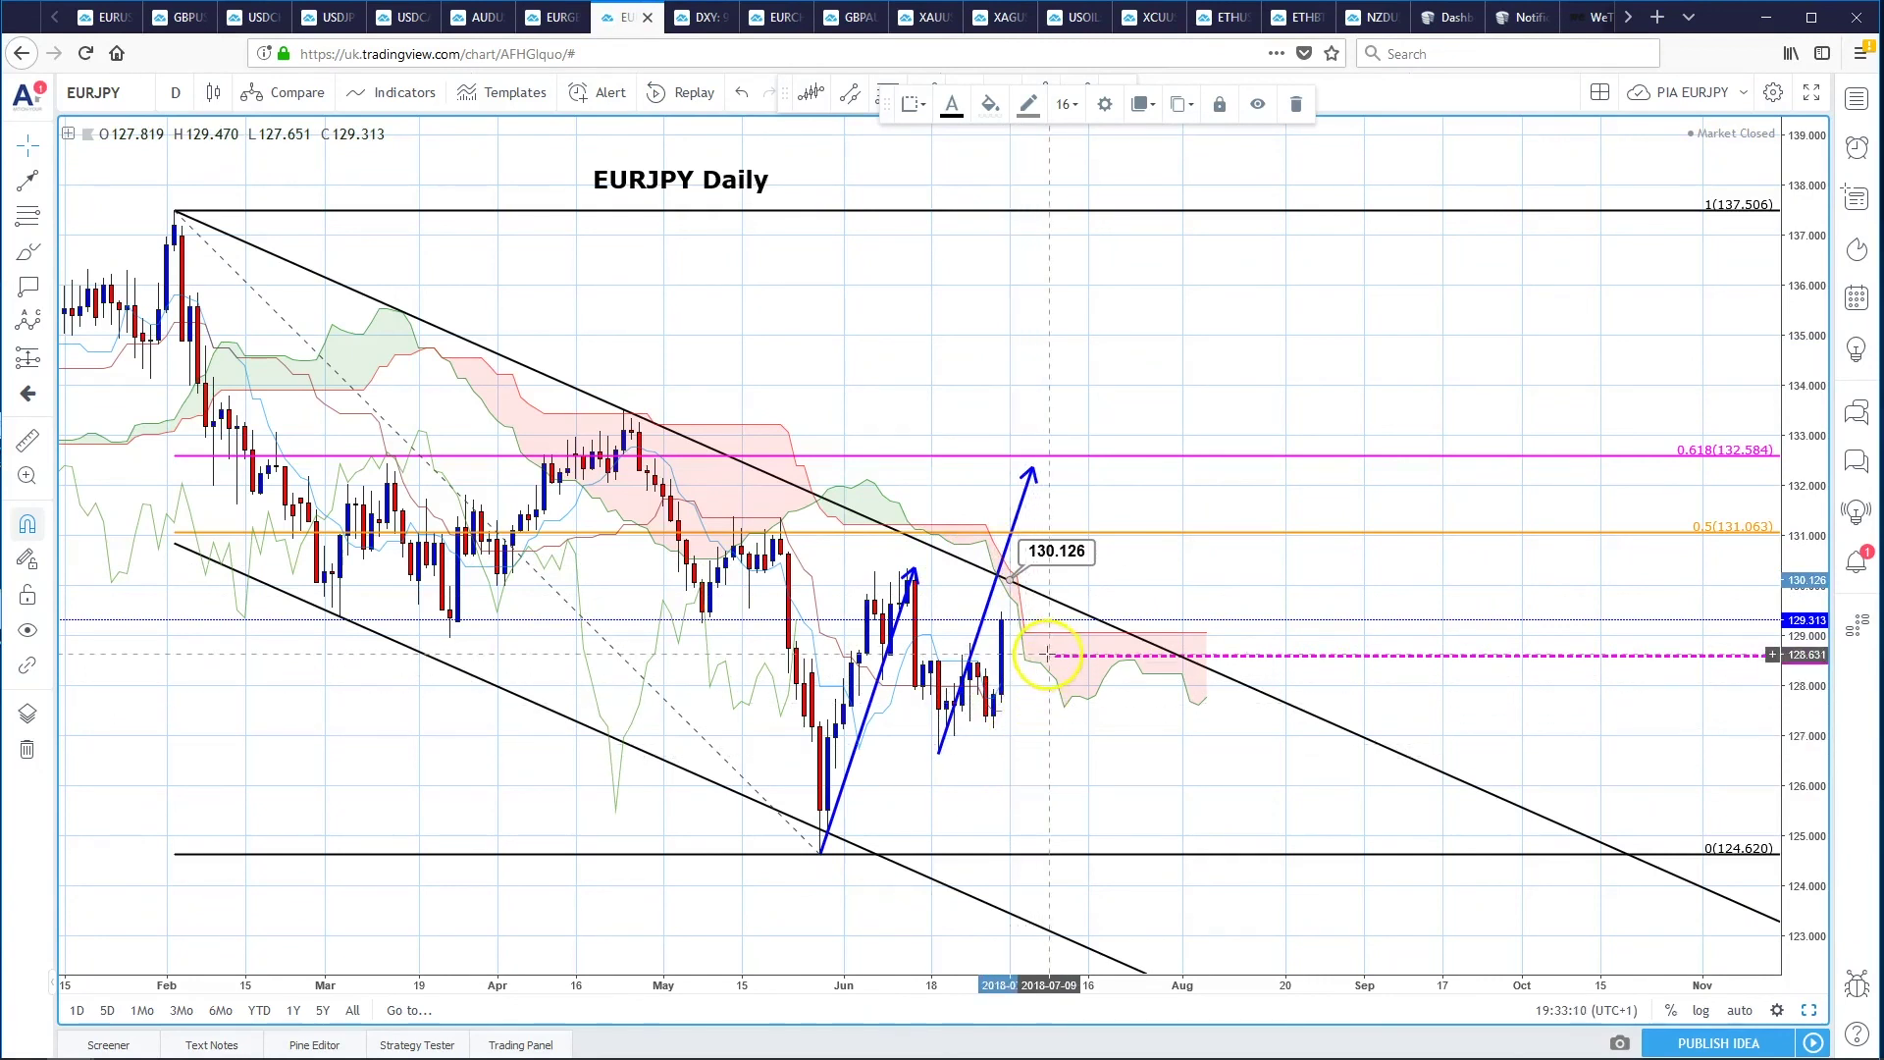
{"action": "left_click_drag", "start_coordinate": [1191, 588], "coordinate": [1293, 585]}
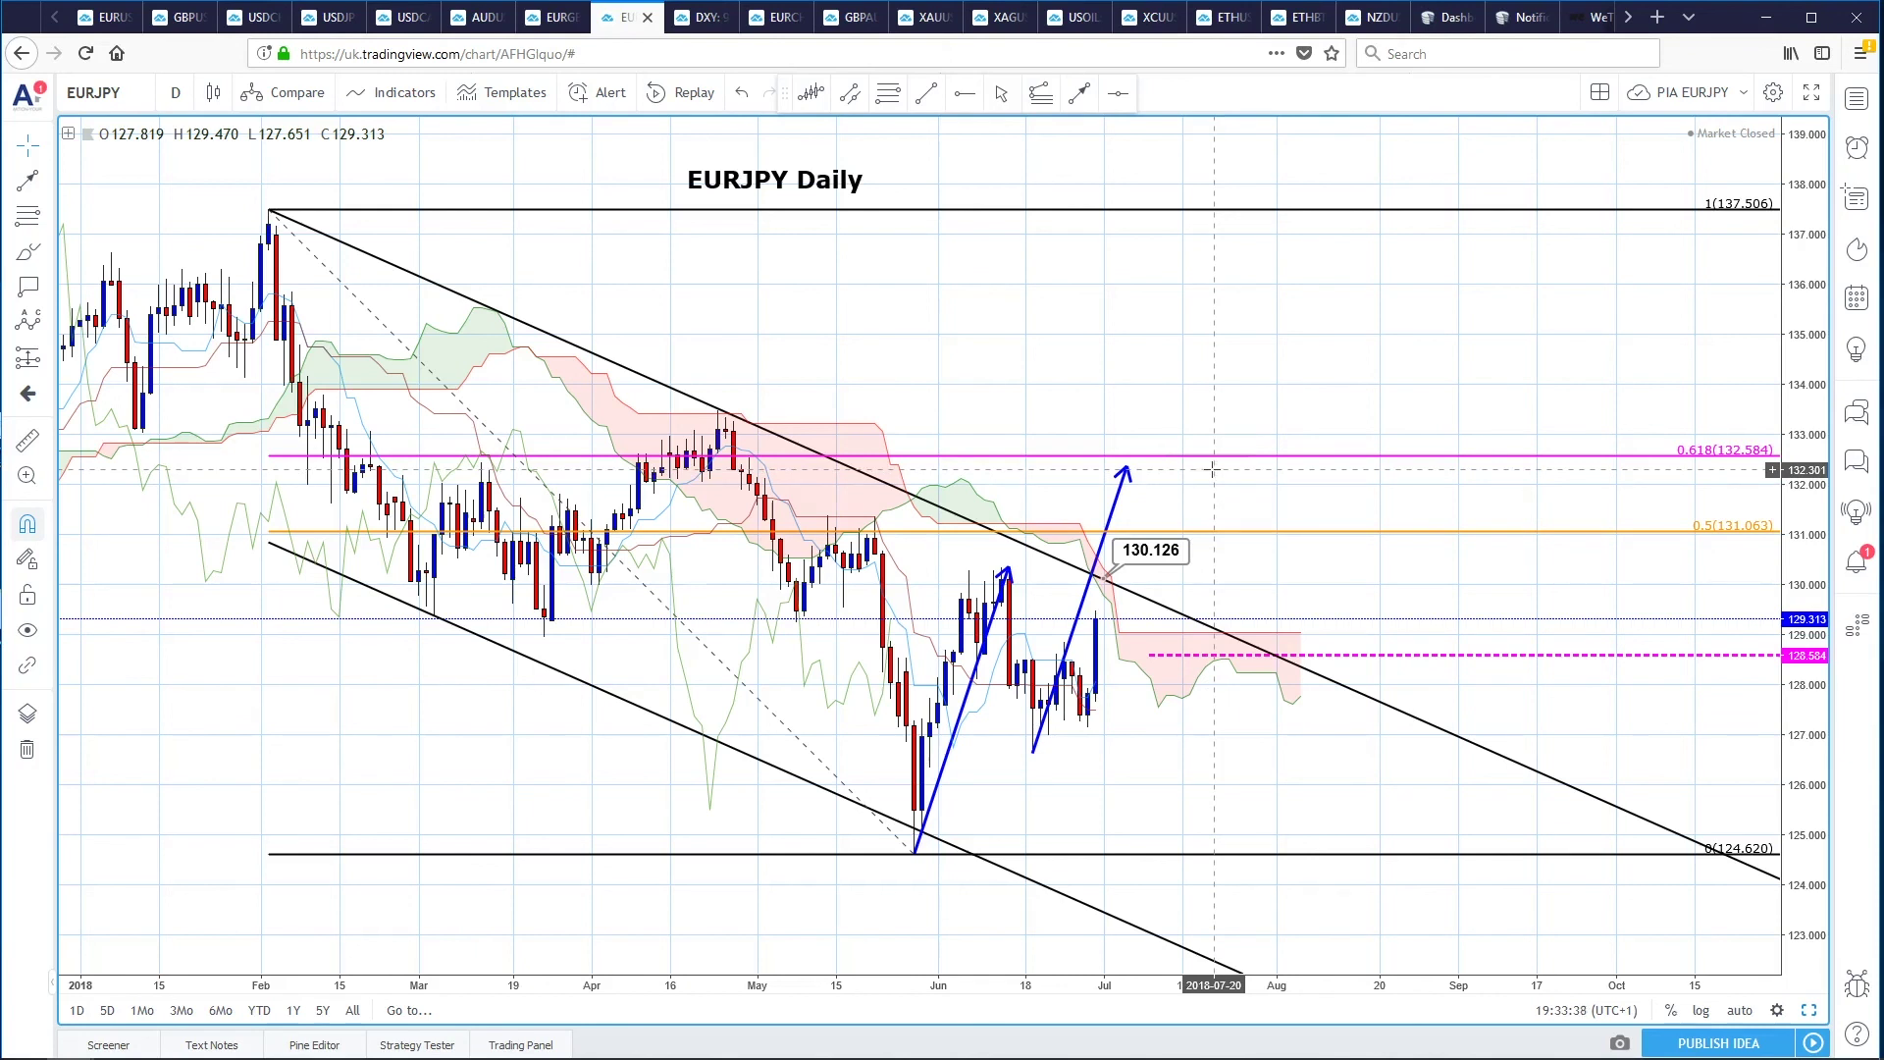
- Select and inspect the Fibonacci retracement on the Daily chart
{"action": "left_click", "coordinate": [1164, 666]}
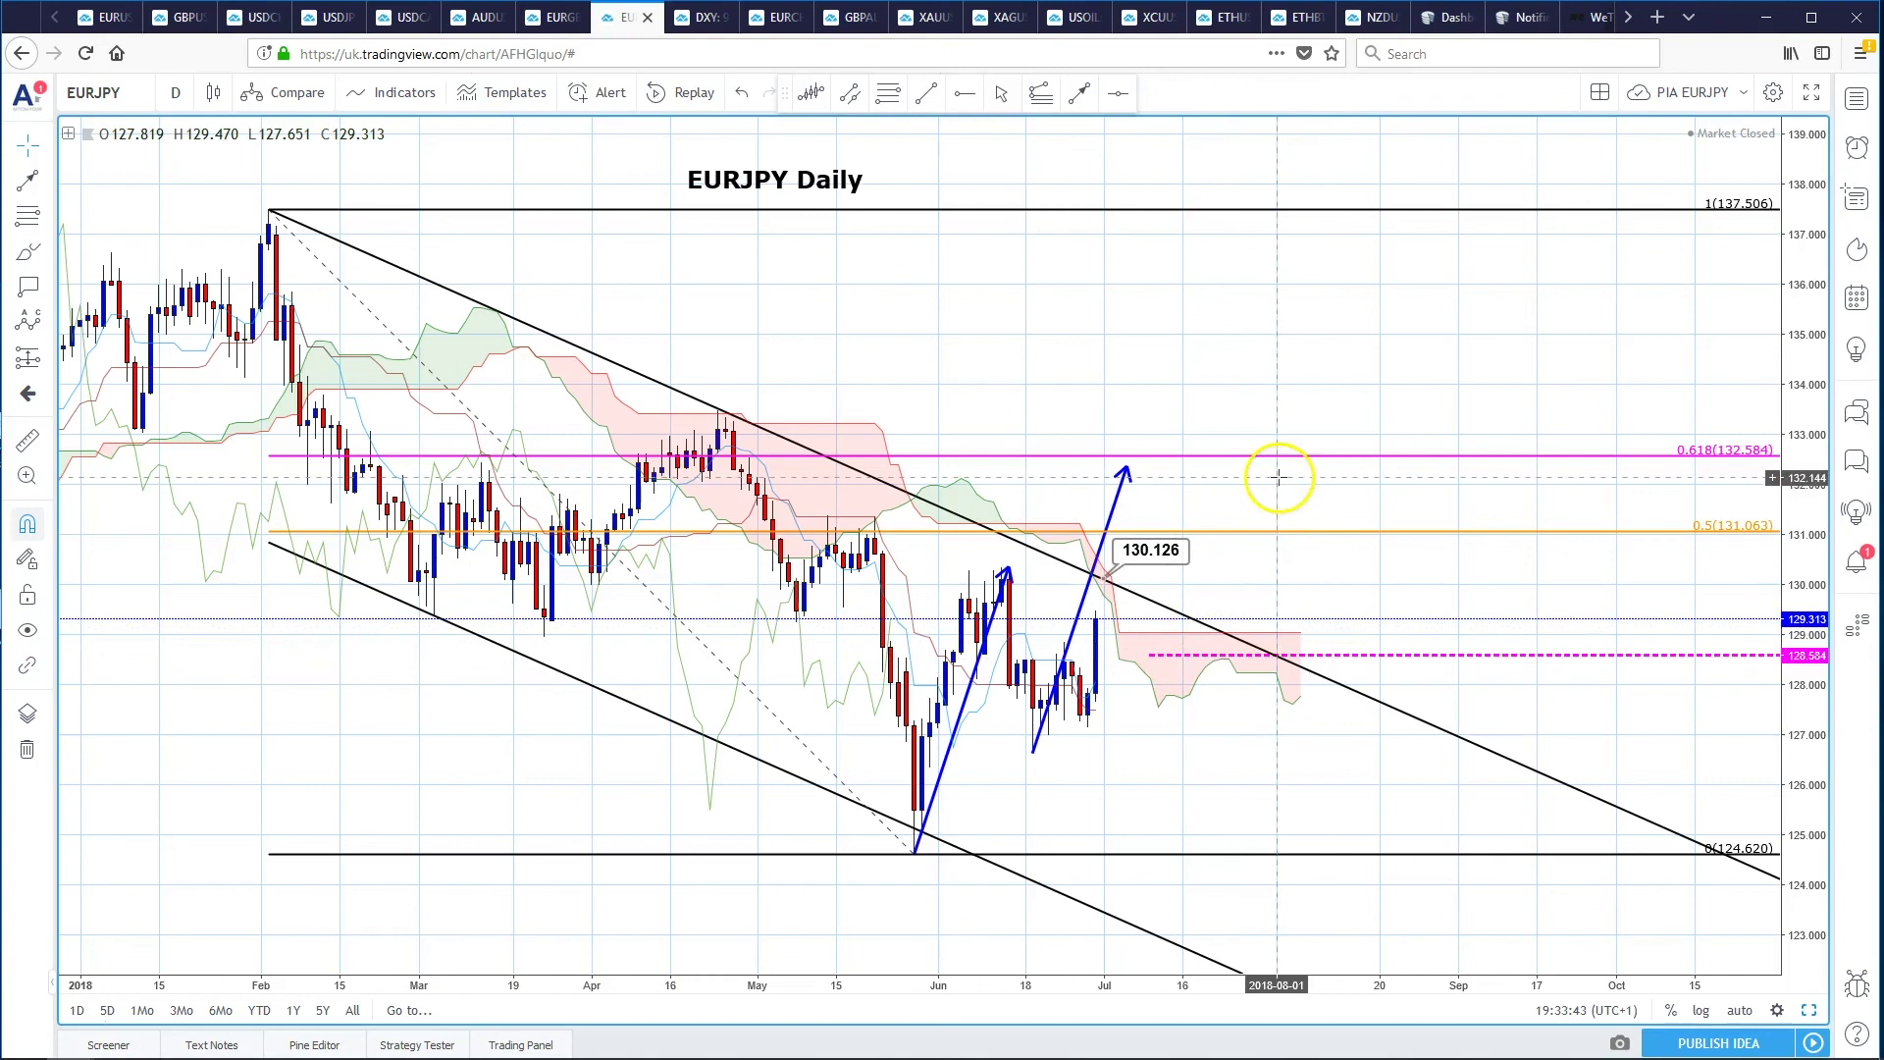
{"action": "left_click", "coordinate": [1151, 457]}
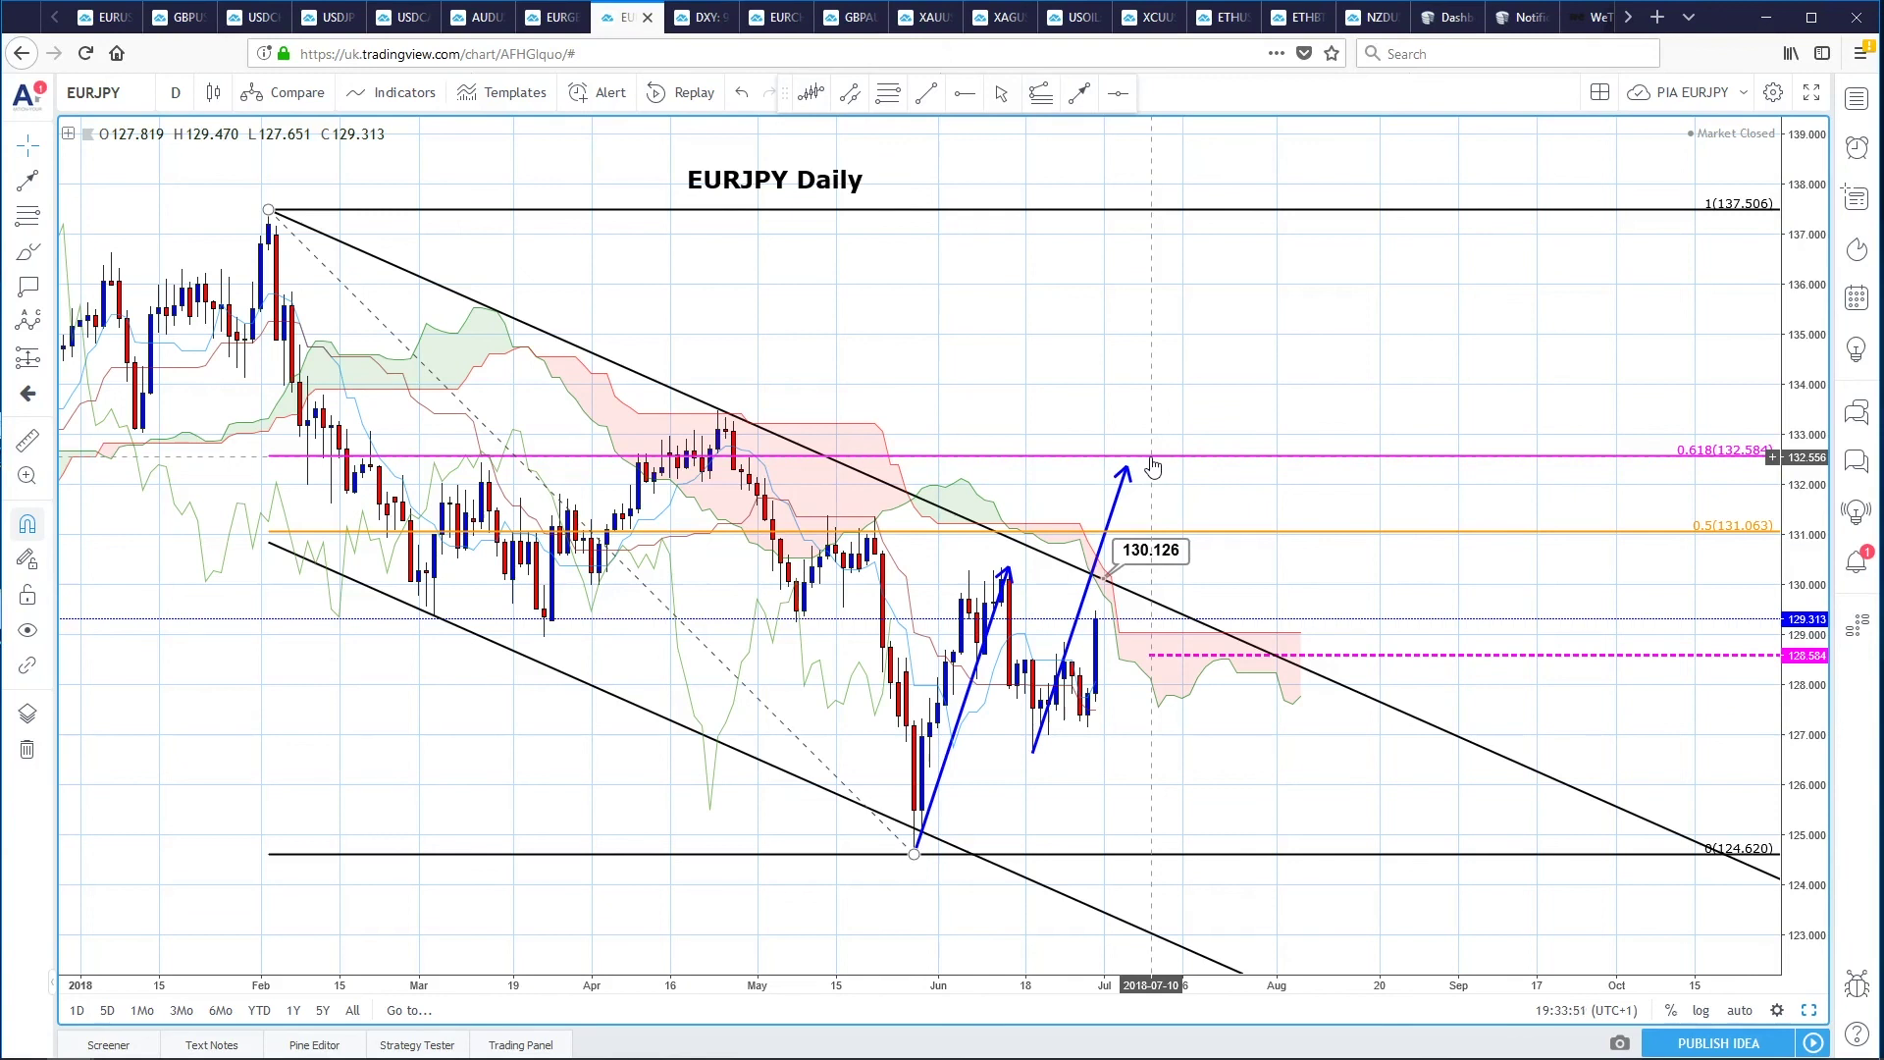
{"action": "left_click", "coordinate": [1150, 447]}
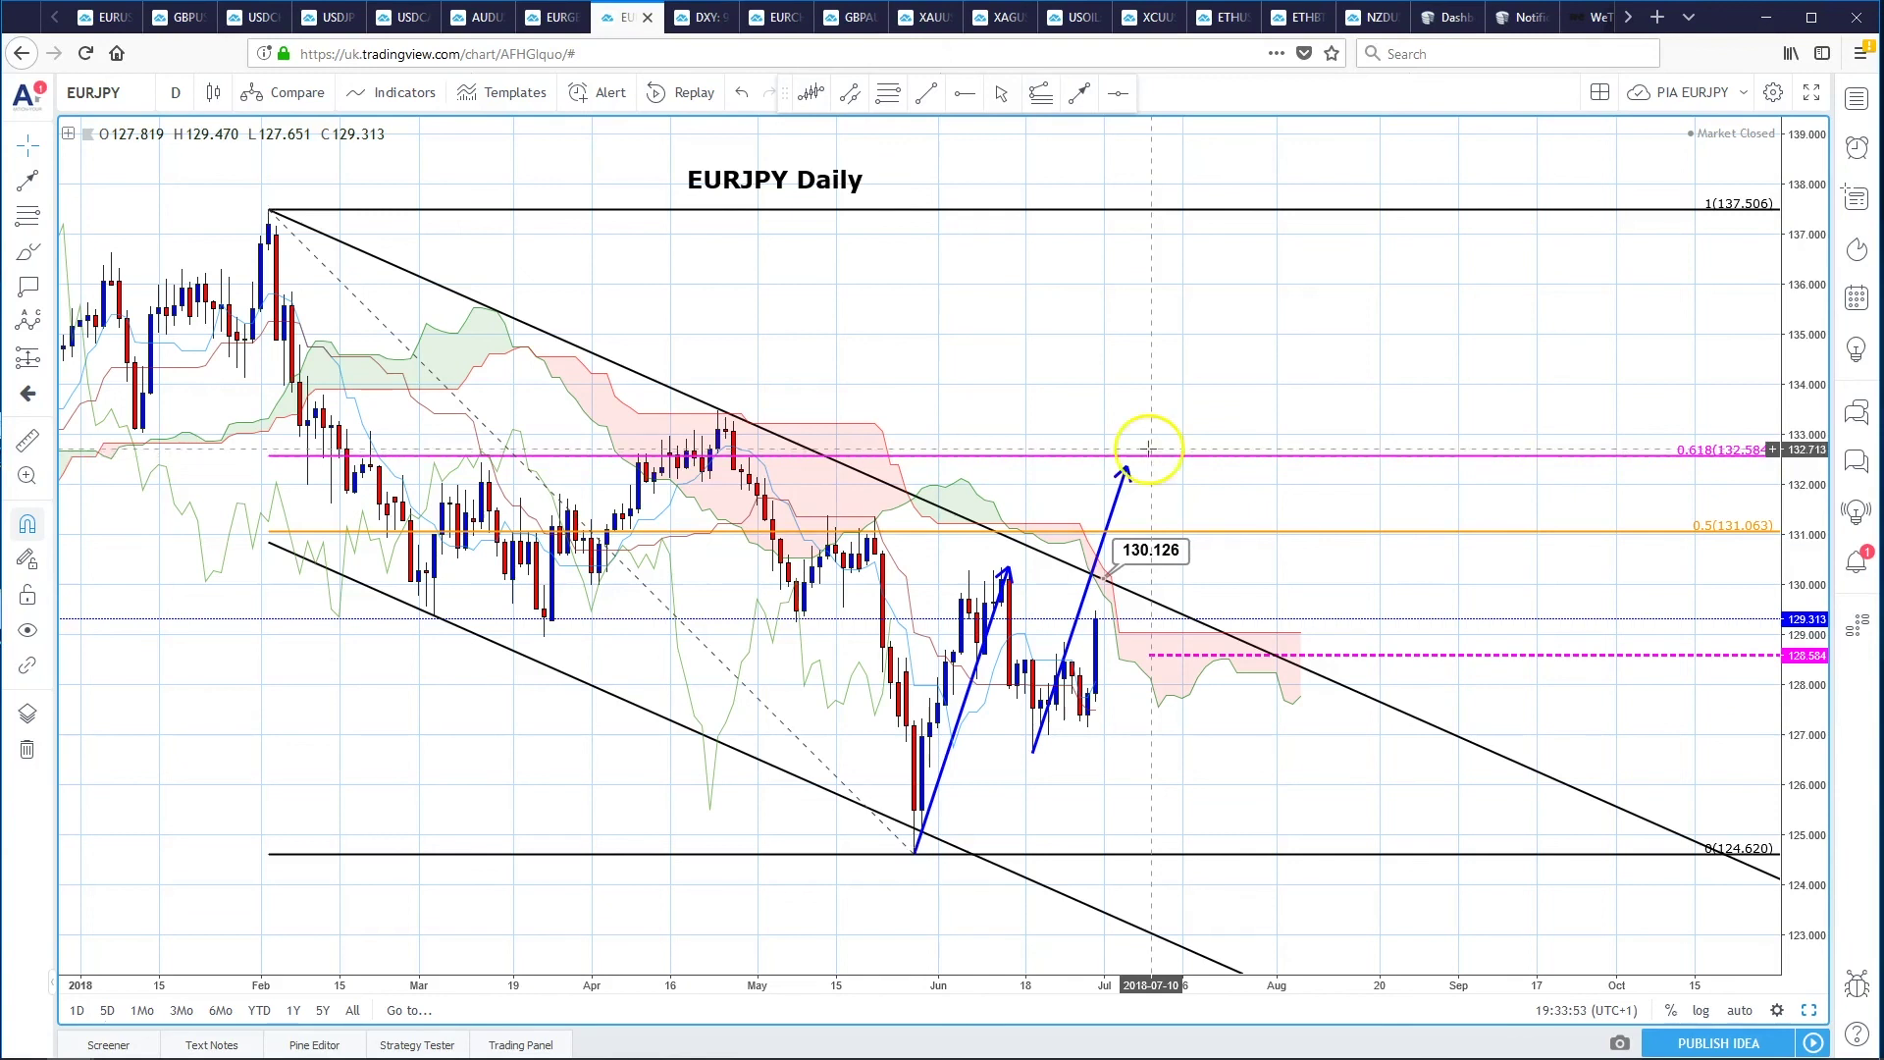
{"action": "left_click", "coordinate": [1149, 447]}
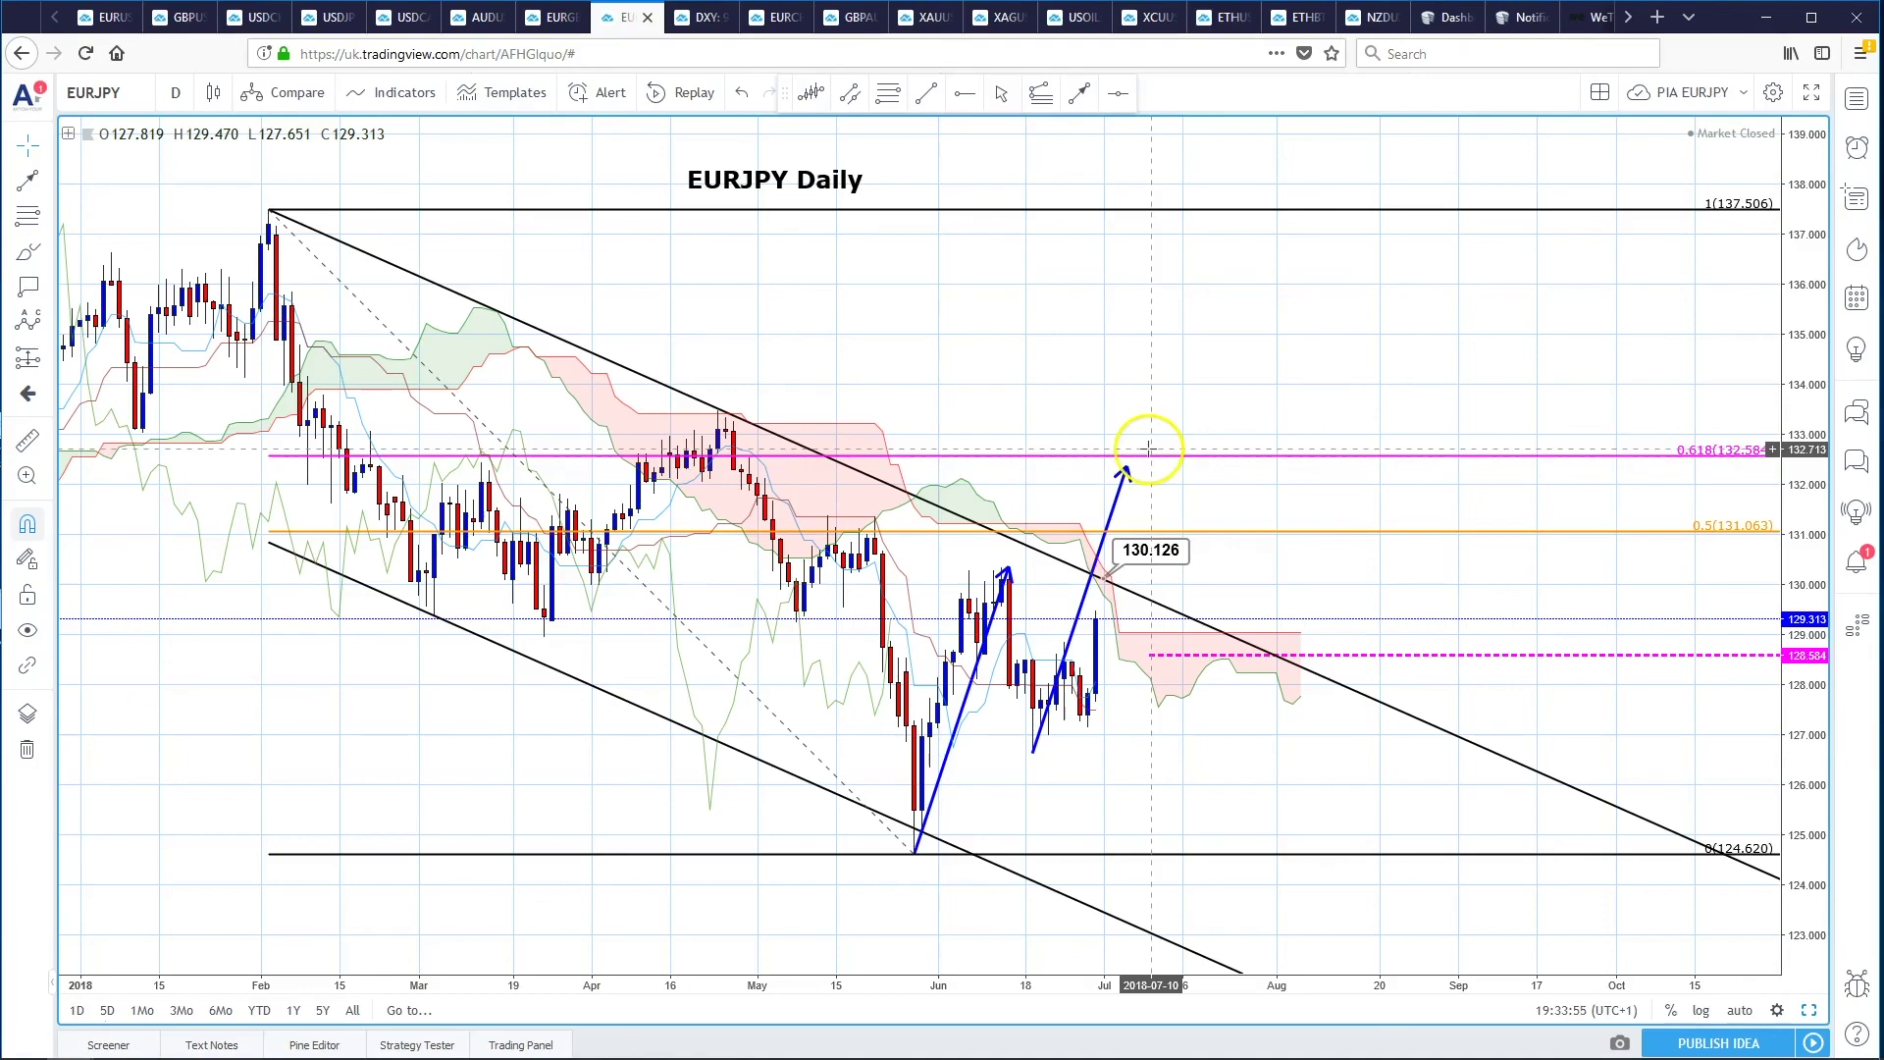